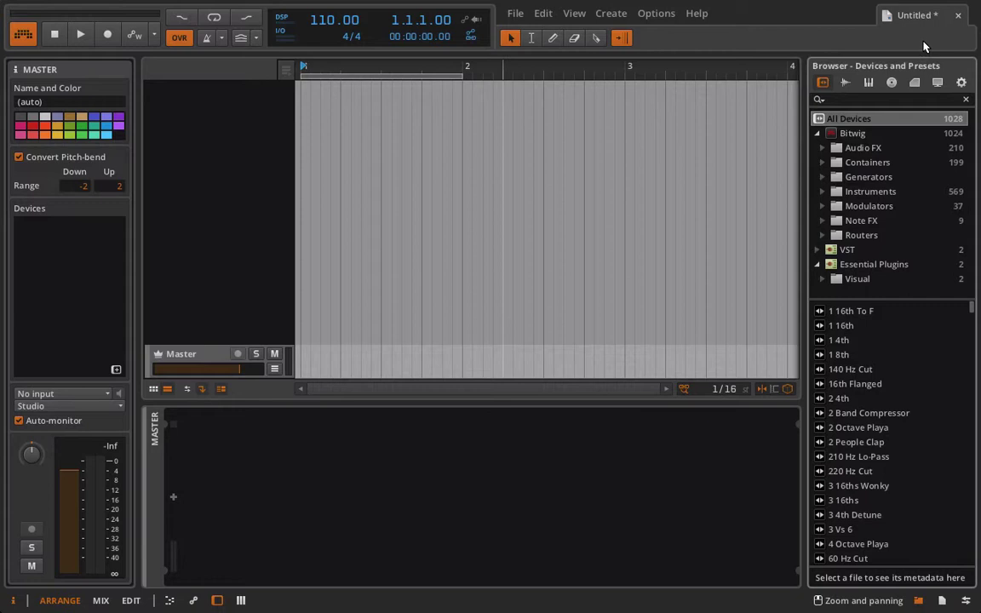
- Place BP TrapStep Music Loop 19 from the Trap Step sample folder on a new track
click(845, 83)
click(827, 161)
scroll(828, 167, down, 3)
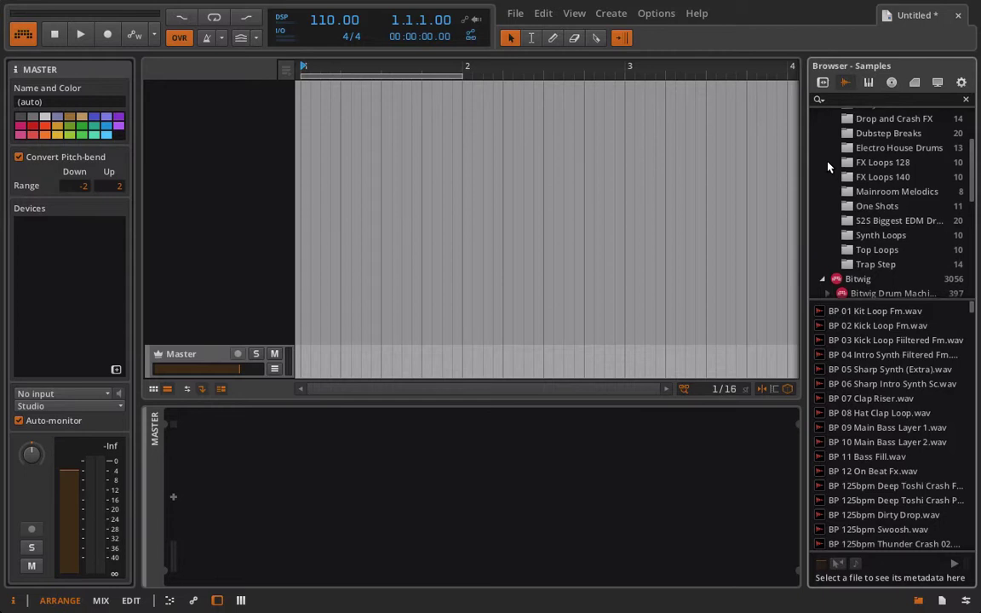
click(859, 260)
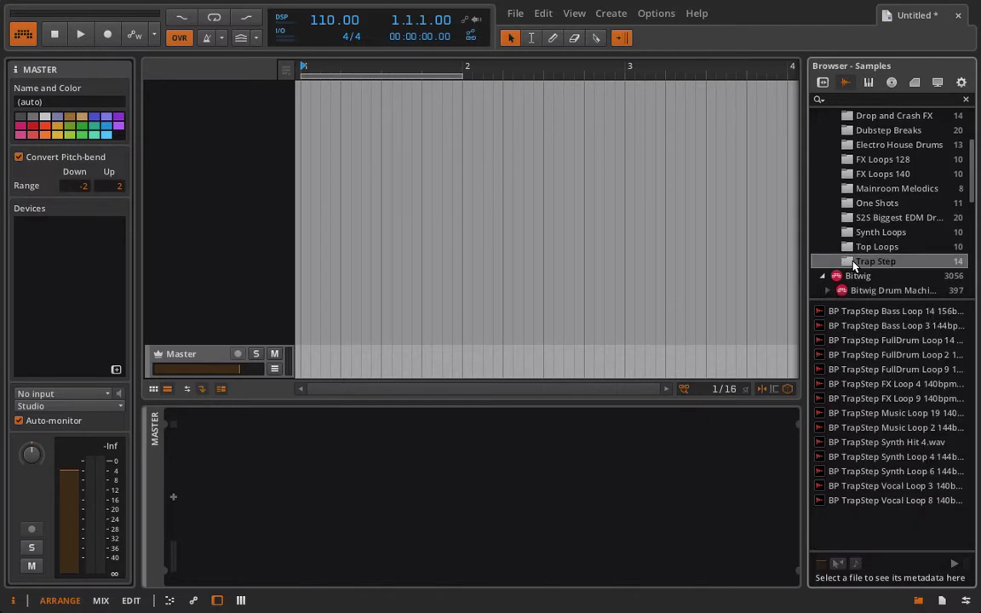
drag(848, 419, 300, 115)
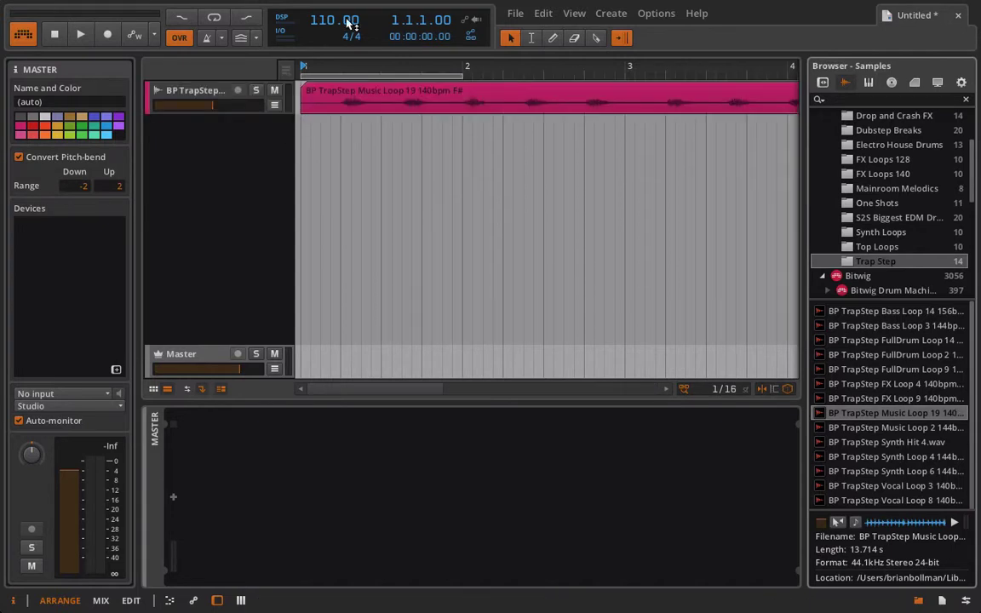
- Set the tempo to 140 BPM, draw an 8-bar loop region from bar 1, and play it
drag(322, 20, 322, 0)
drag(347, 68, 548, 84)
click(334, 70)
key(space)
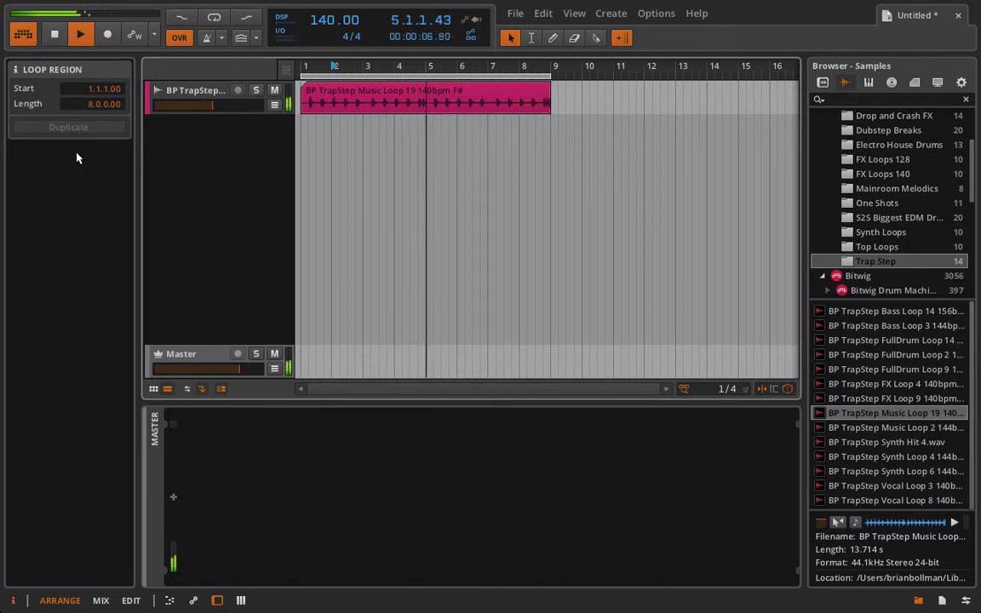
- Add Voxengo SPAN from Essential Plugins > Visual to the TrapStep track's device chain
click(159, 85)
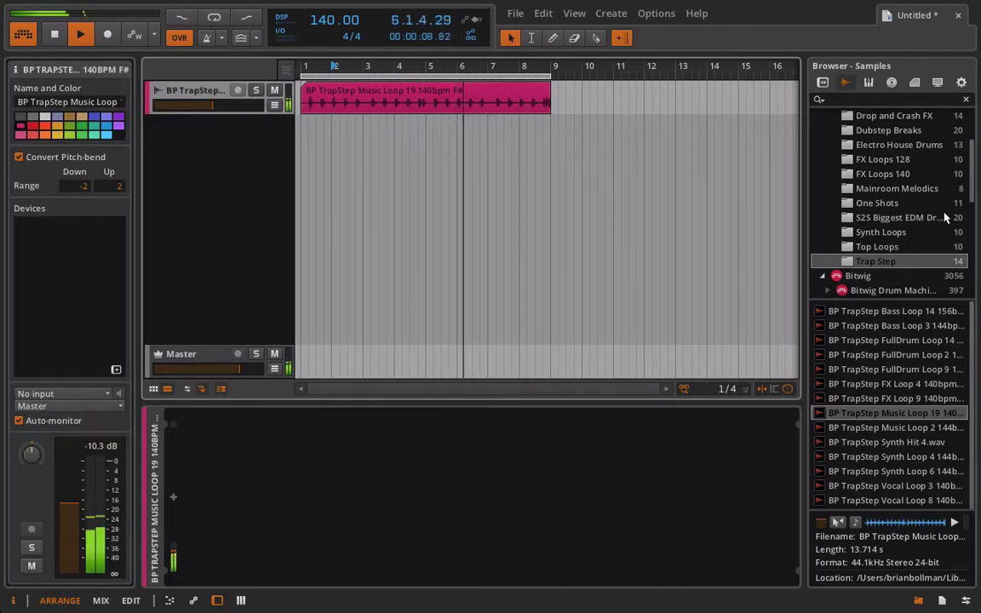
scroll(937, 213, down, 3)
scroll(903, 170, up, 5)
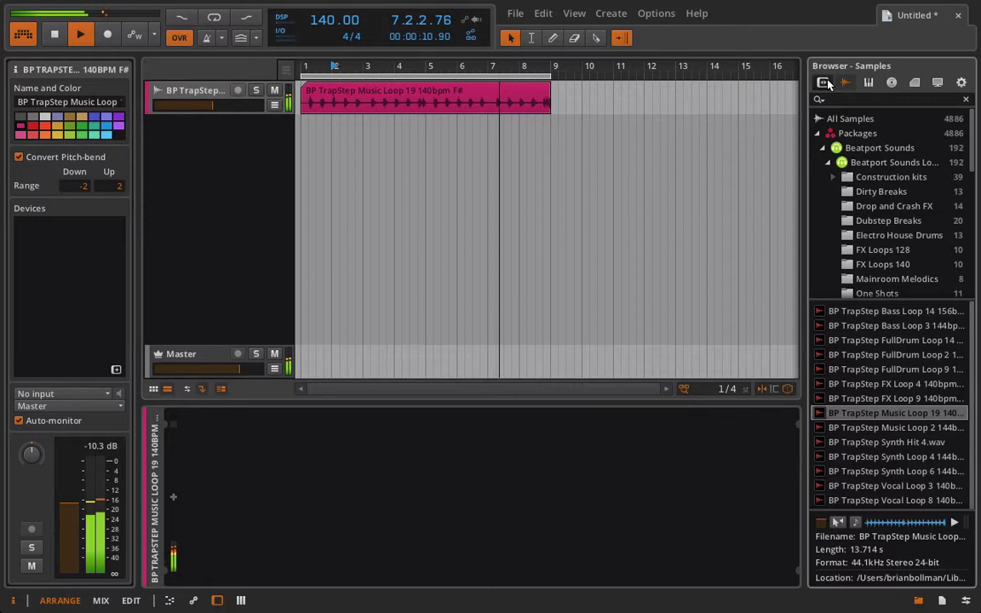
click(823, 82)
click(874, 264)
click(848, 281)
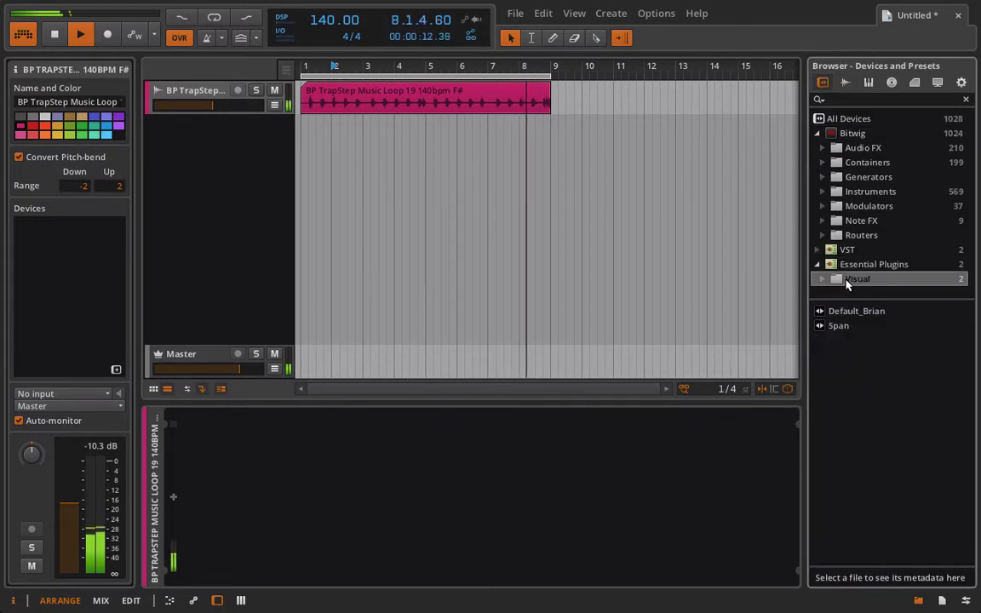
right_click(841, 325)
click(755, 449)
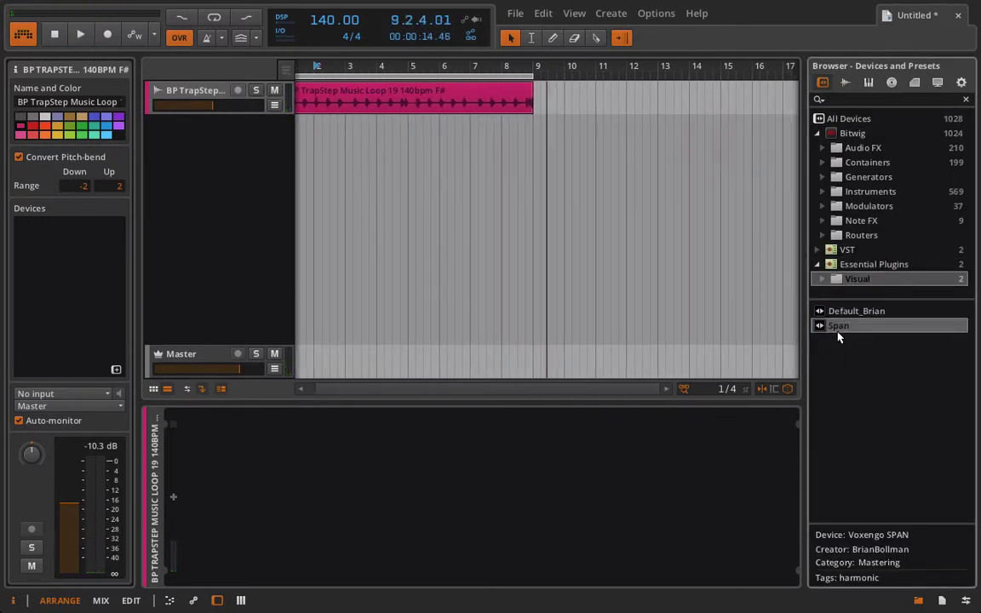
drag(818, 332, 394, 506)
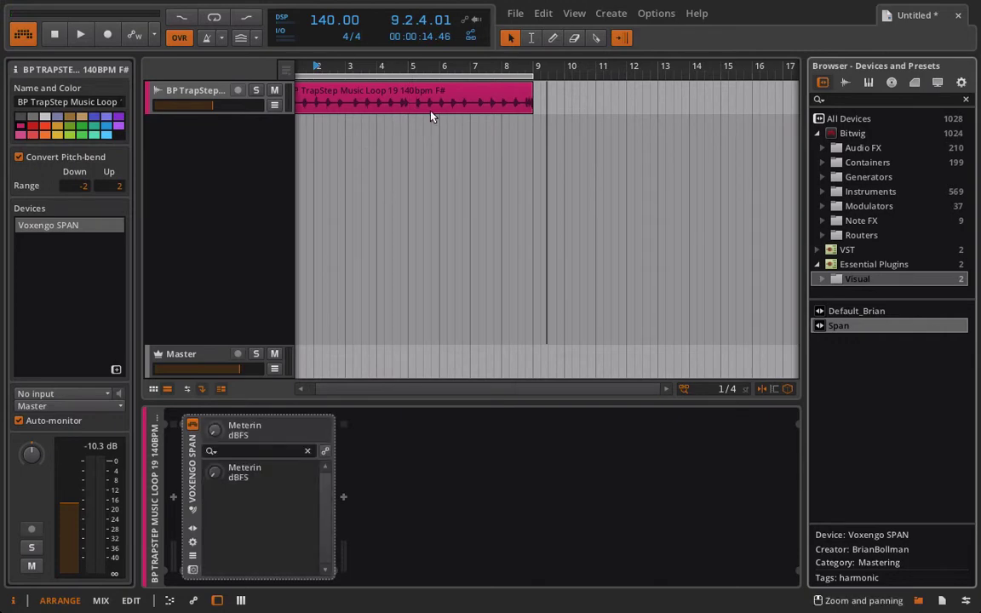
- Show the SPAN window beside the arrangement and play to view the live spectrum
click(192, 570)
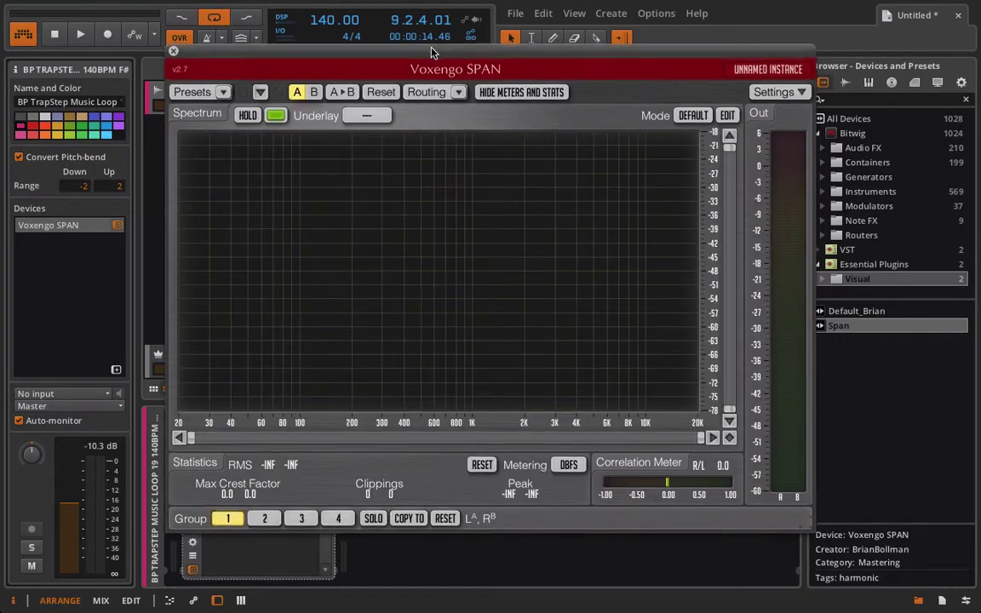
drag(431, 49, 557, 61)
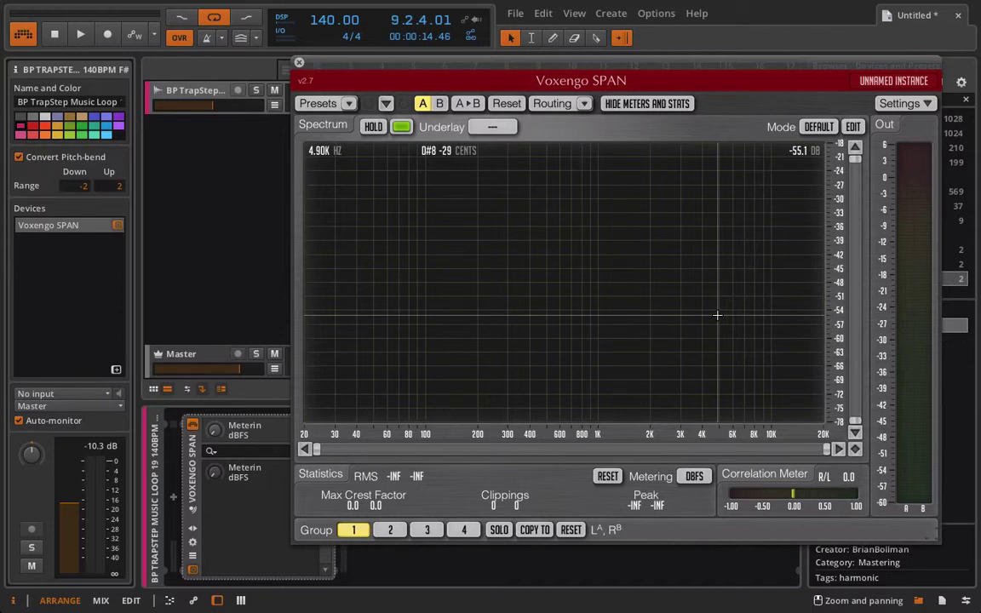
key(space)
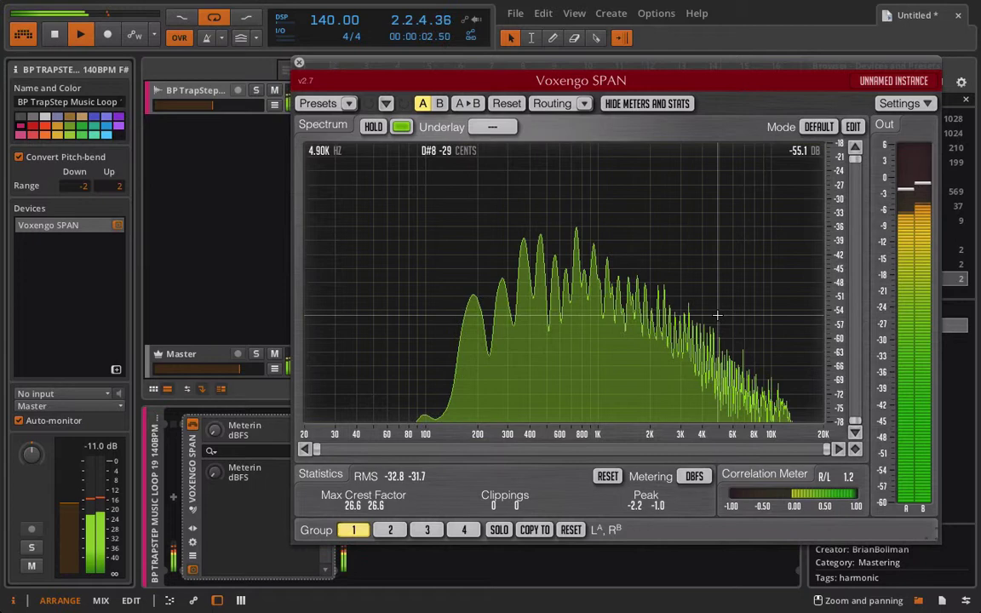
- Close the SPAN window and stop playback
click(299, 62)
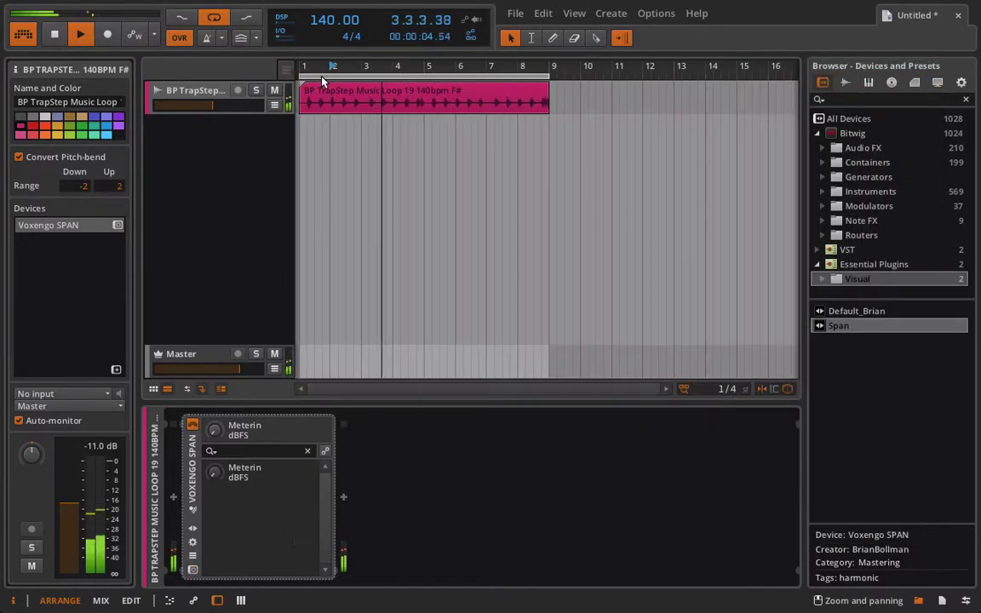
click(397, 101)
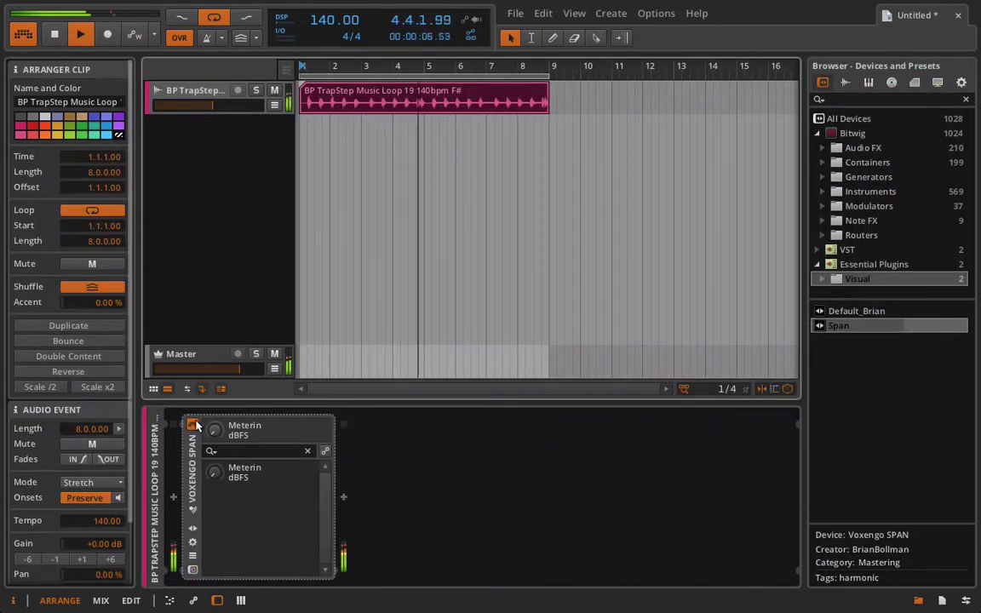
click(220, 98)
key(space)
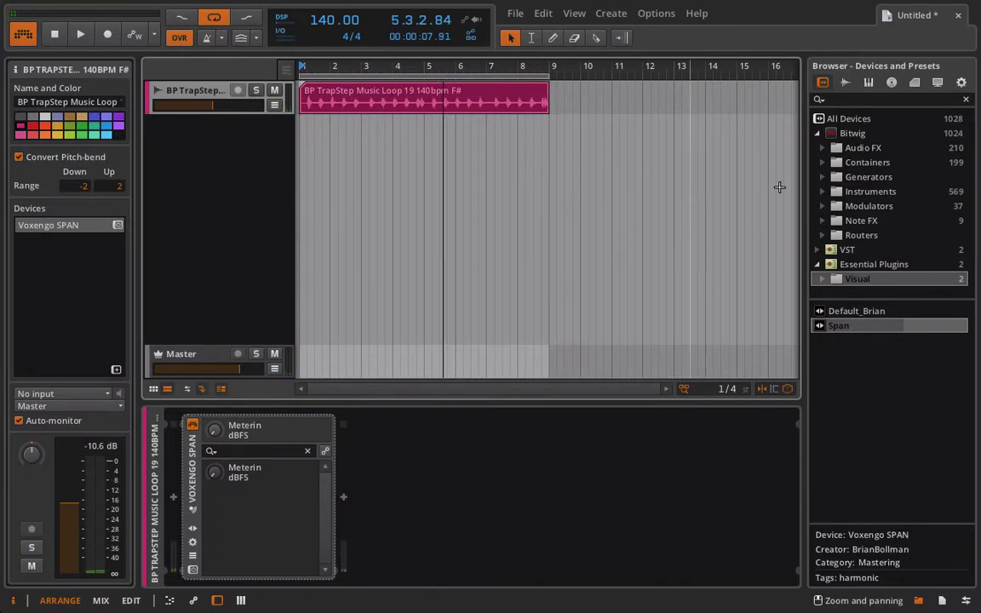
- Audition Trap Step loops and place Synth Loop 4 on a new second track at bar 1
click(845, 83)
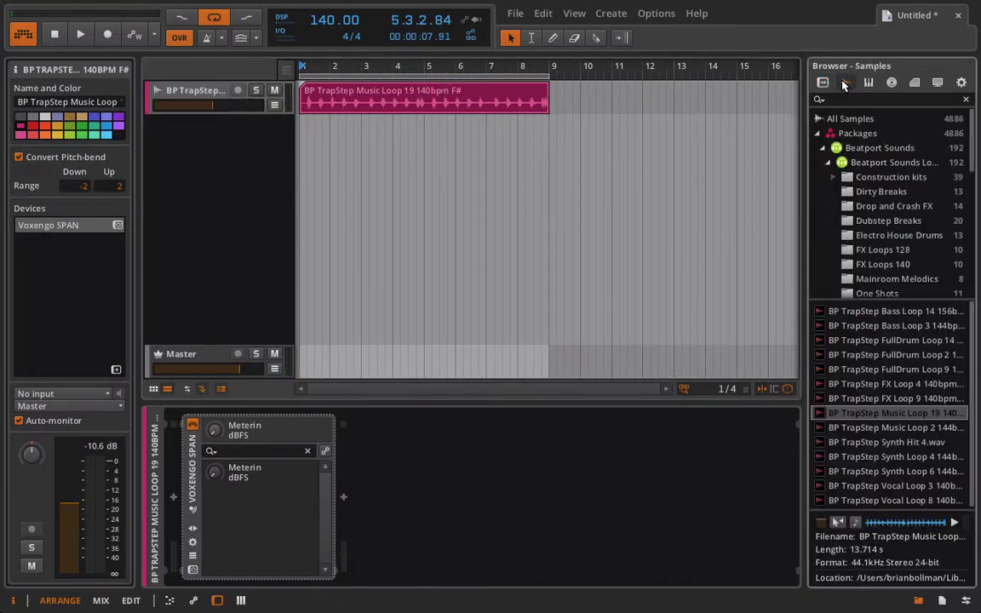
click(865, 384)
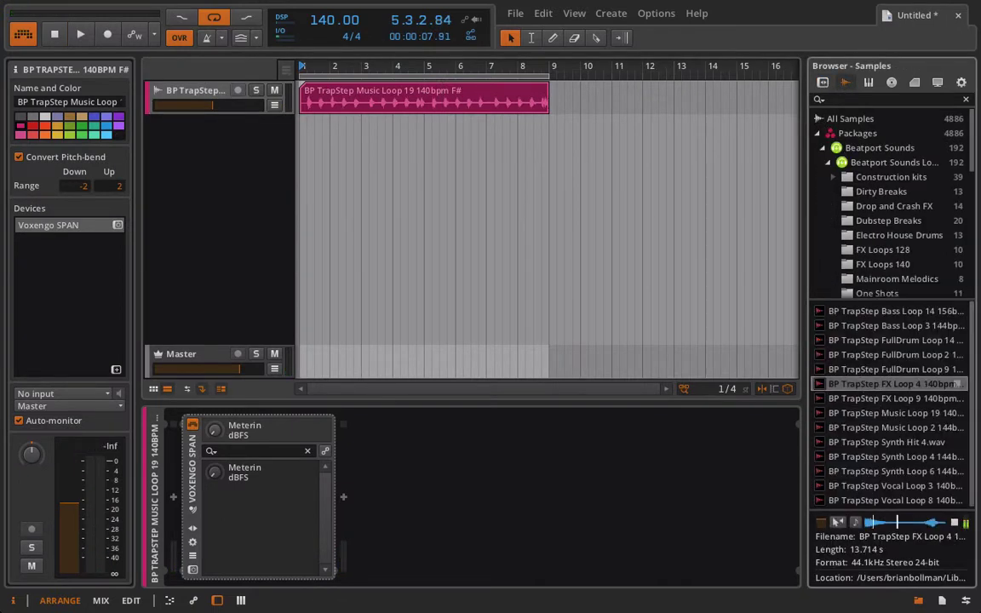
click(890, 327)
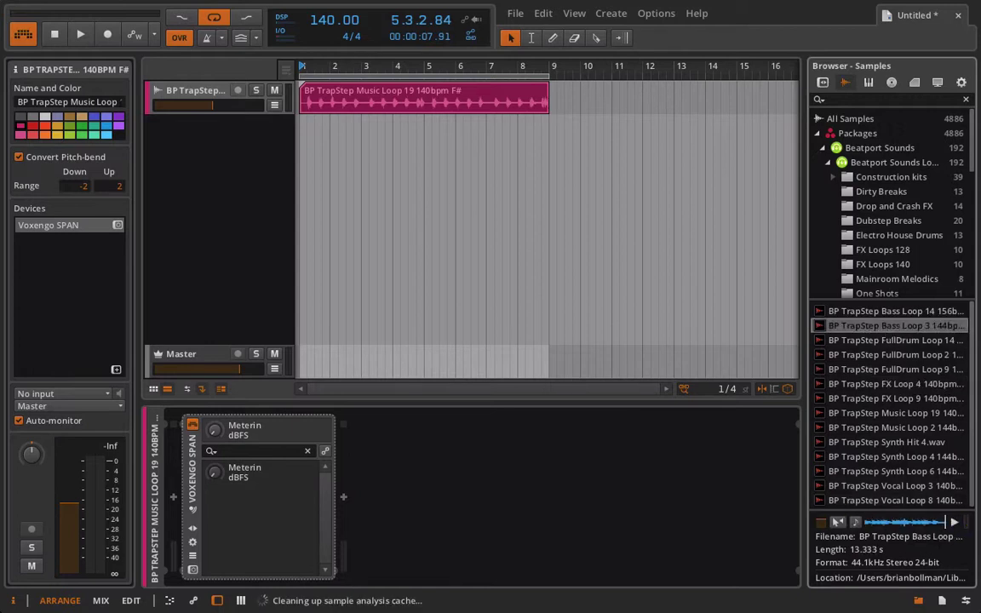
click(953, 524)
key(Down)
key(Down)
key(Down)
key(Down)
key(Down)
key(Down)
key(Down)
key(Down)
key(Down)
key(Down)
key(Down)
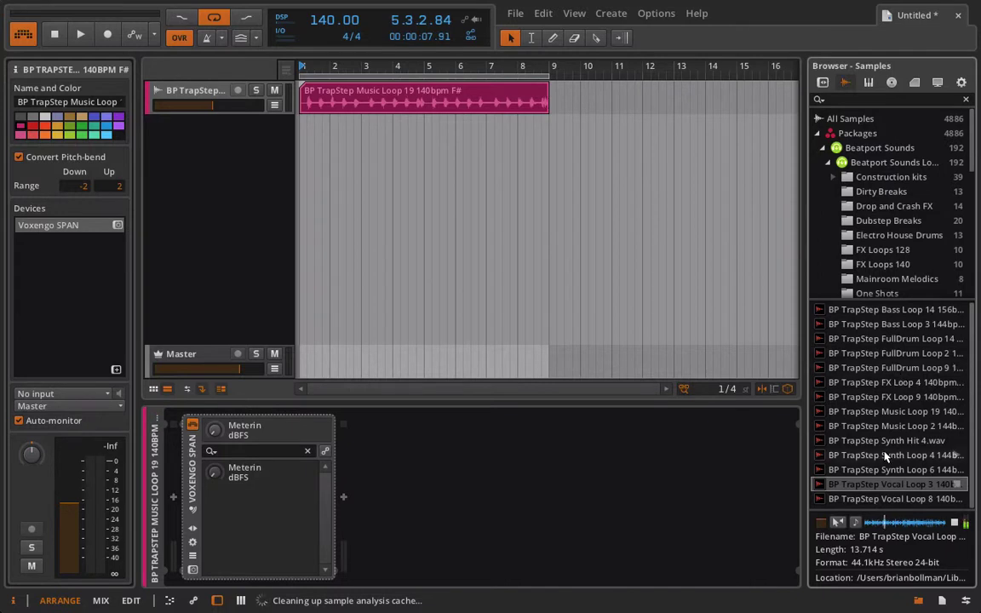
key(Up)
key(Up)
key(space)
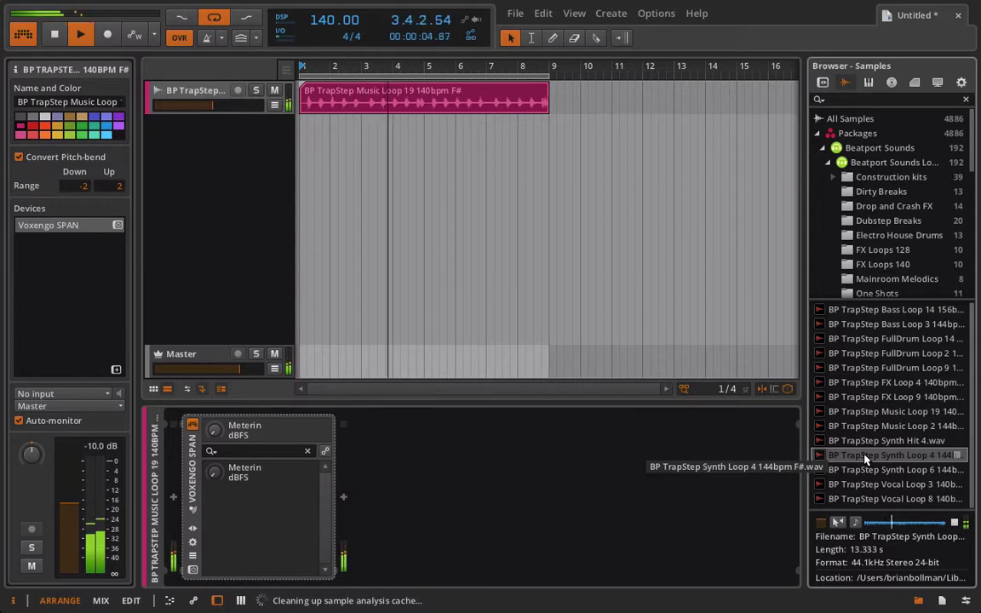
key(space)
click(56, 34)
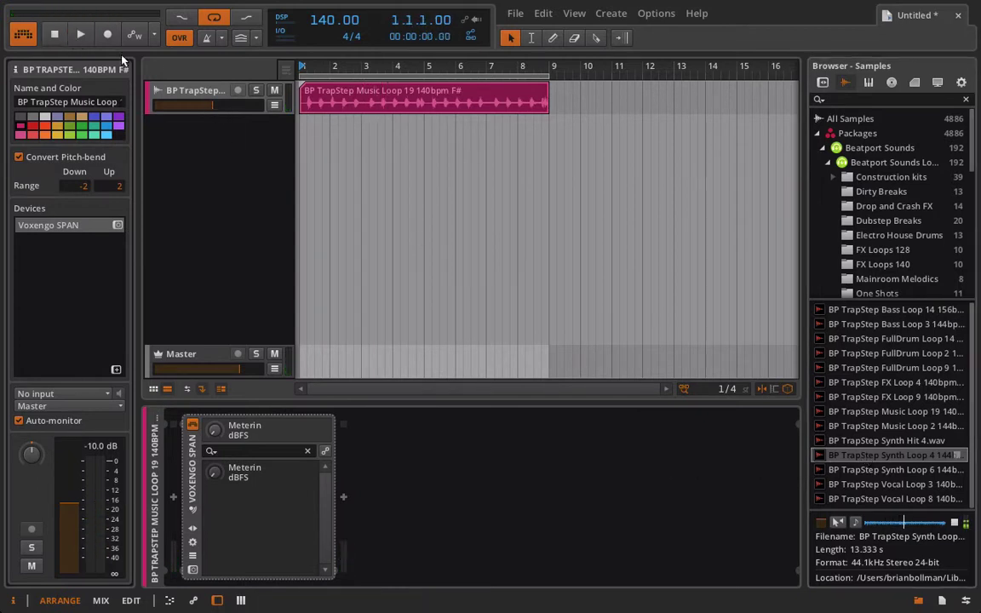
drag(886, 460, 306, 141)
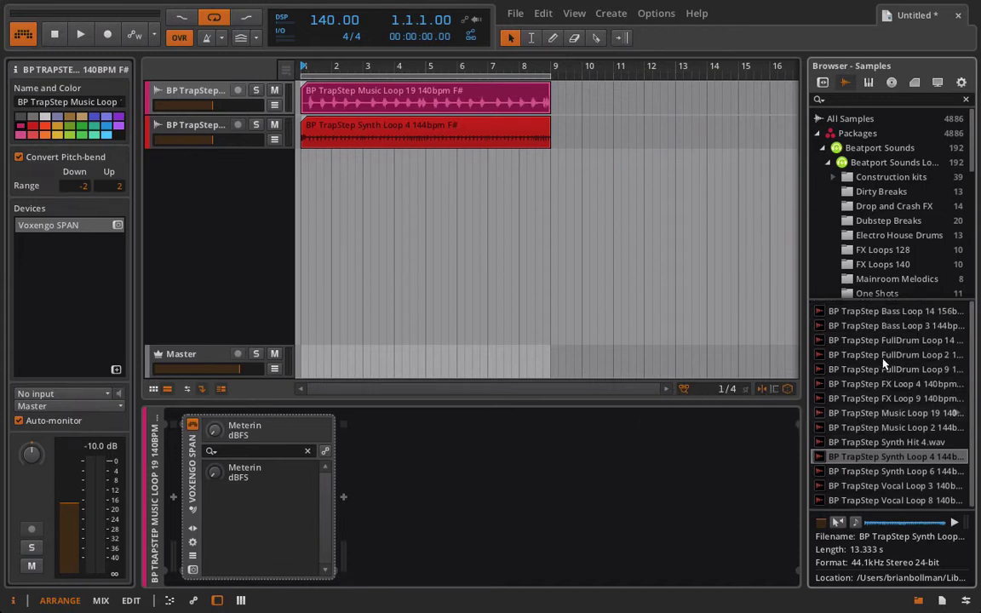
- Preview FullDrum Loop 14 and place it on a new third track
click(969, 341)
click(957, 341)
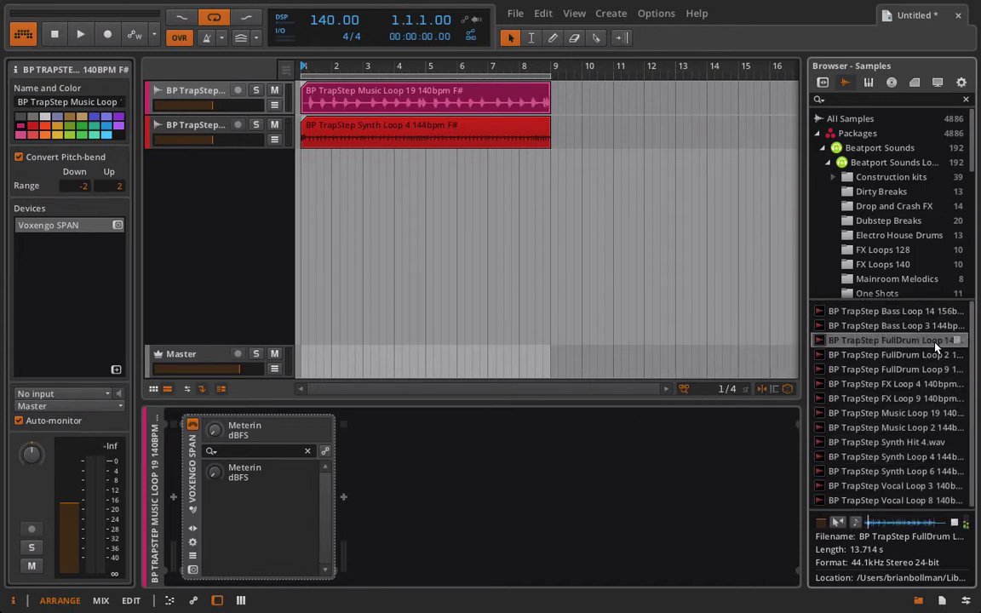
drag(937, 347, 317, 166)
- Play all three loops together and turn one track's volume down slightly
key(space)
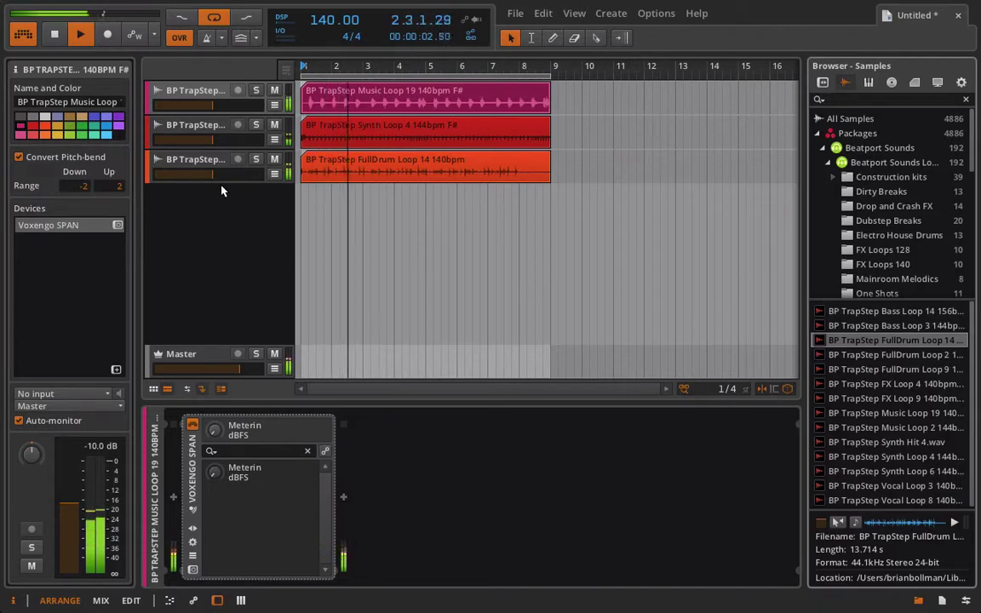
drag(211, 104, 223, 175)
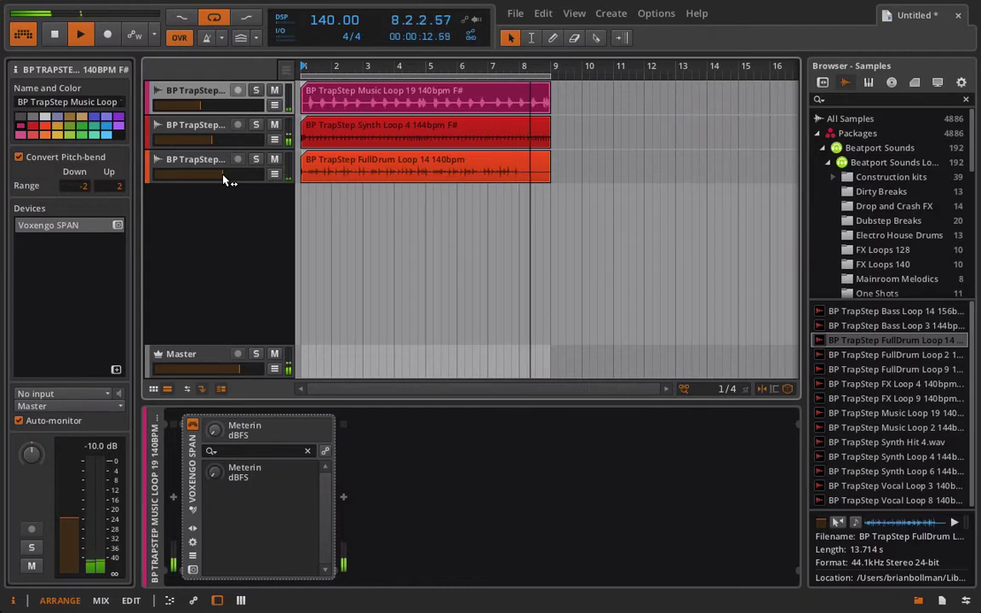
key(space)
- Create Audio 4 and route the Music Loop, Synth Loop and FullDrum Loop outputs to it
right_click(184, 220)
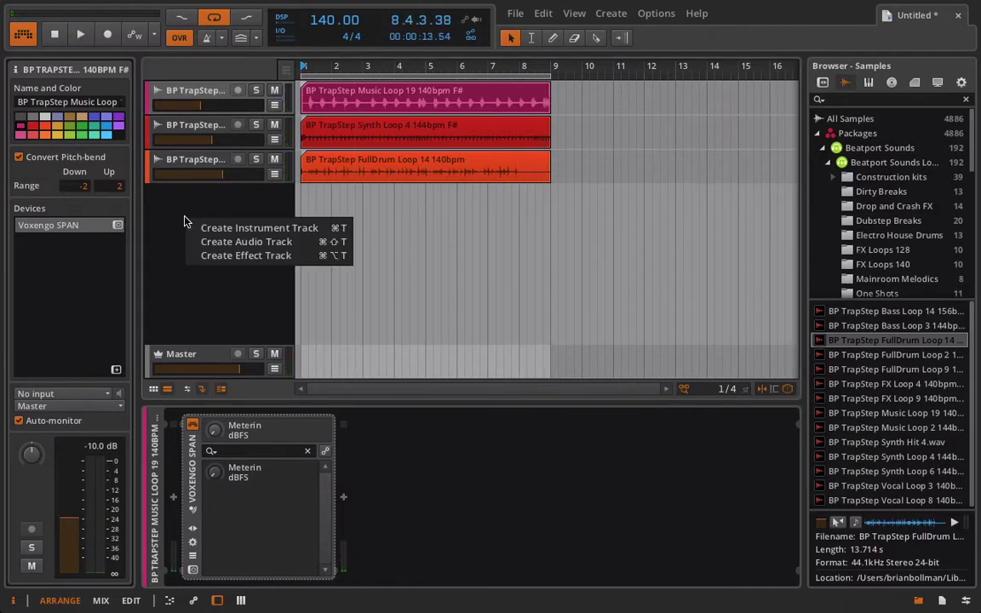
click(217, 242)
click(189, 103)
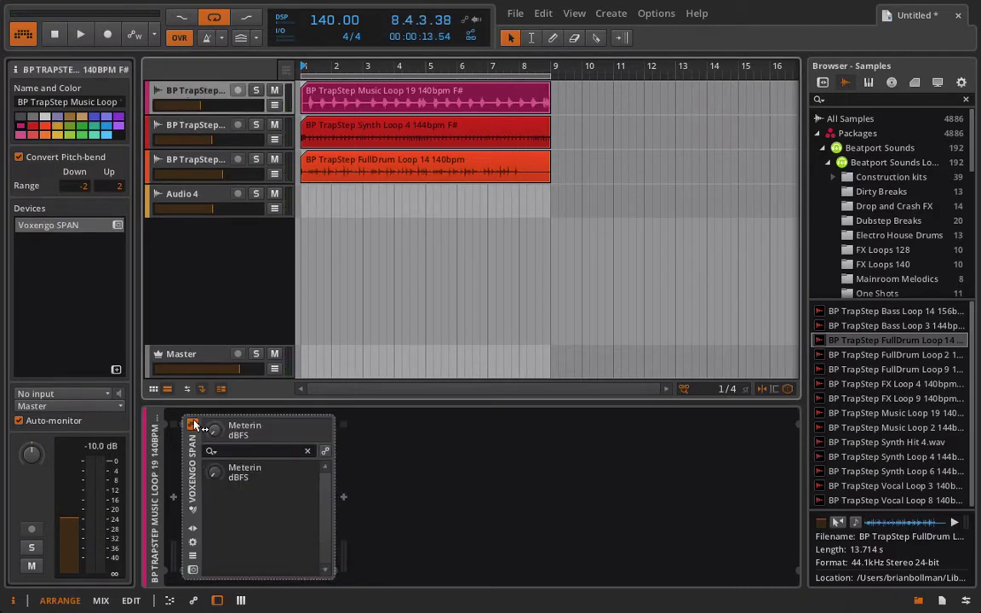
click(72, 408)
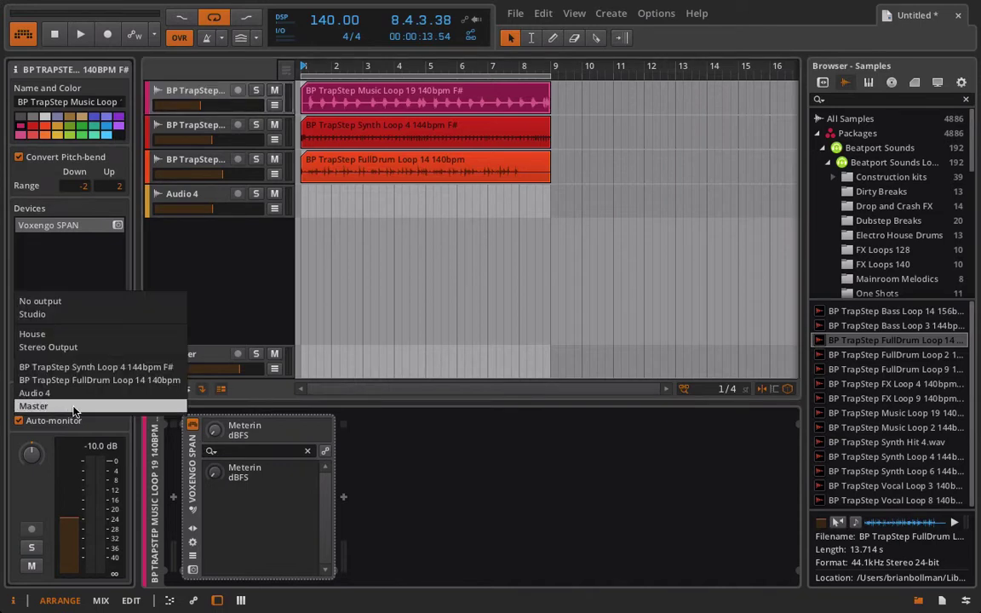
click(51, 393)
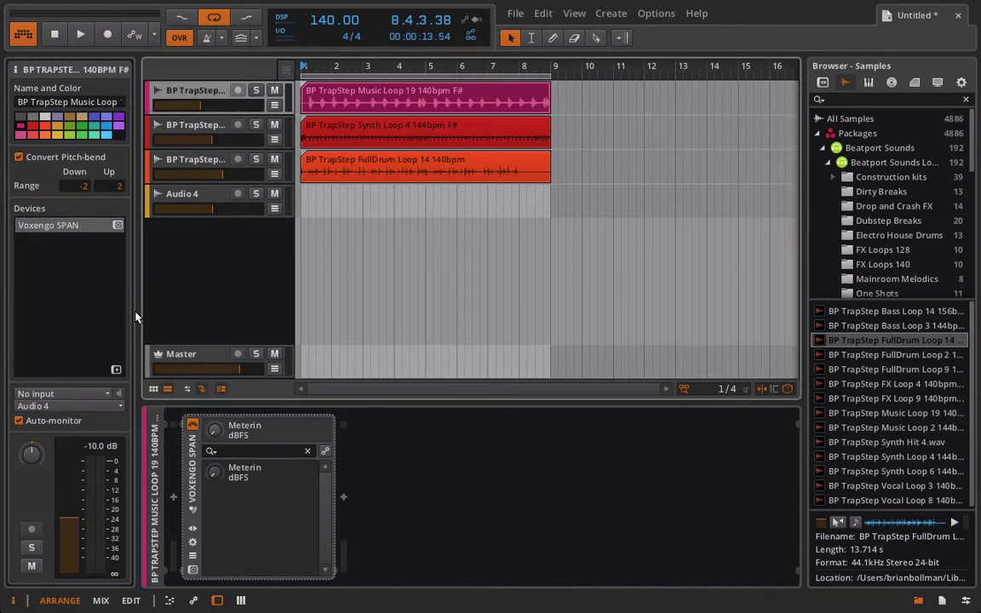
click(181, 137)
click(82, 406)
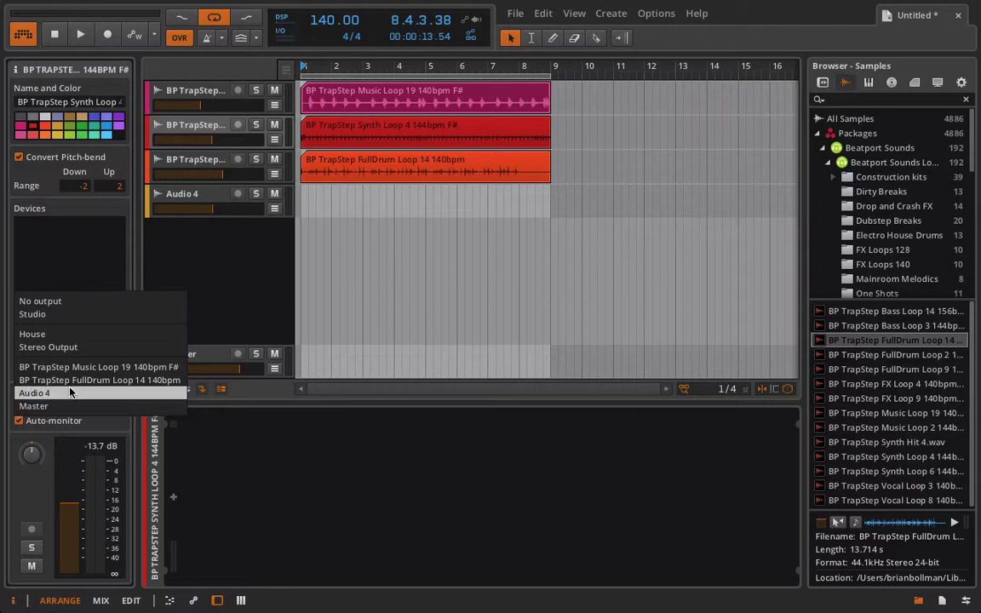
click(64, 390)
click(201, 171)
click(51, 406)
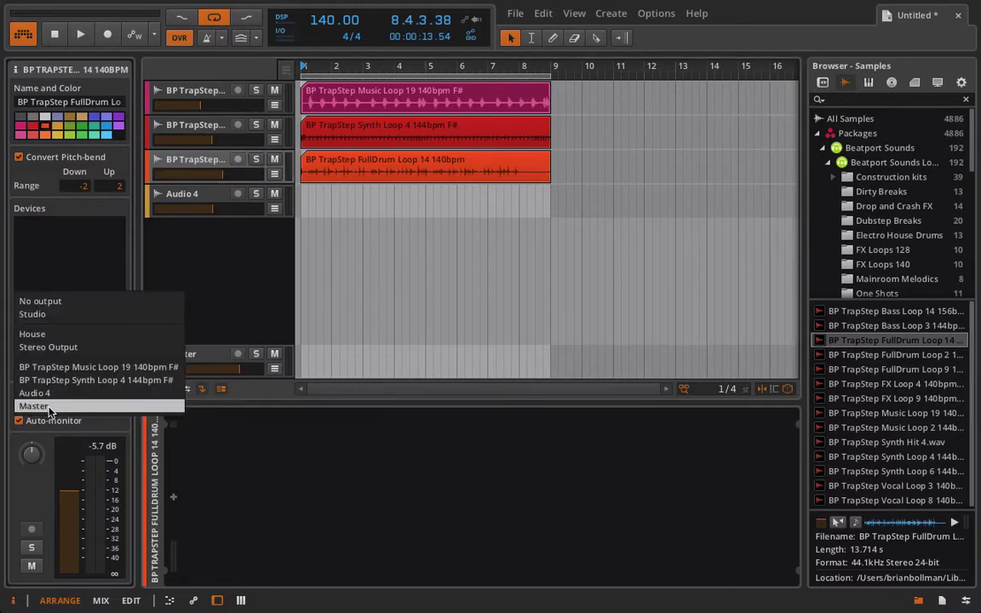
click(51, 392)
- Add Audio 5 with Audio 4 Post-Fader input, about -4.77 dB volume, monitoring off, record-armed
right_click(256, 285)
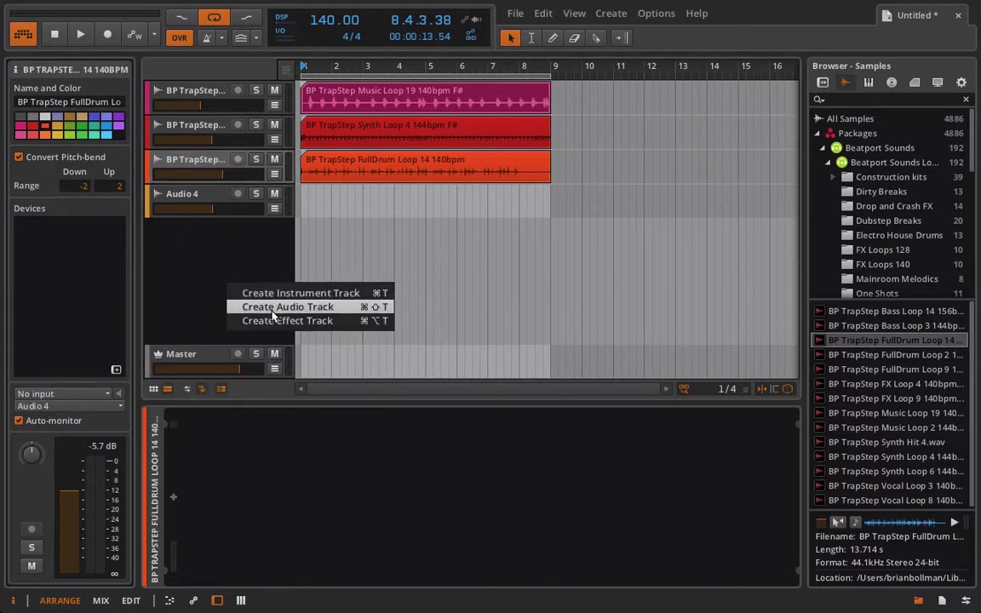
click(281, 307)
click(78, 395)
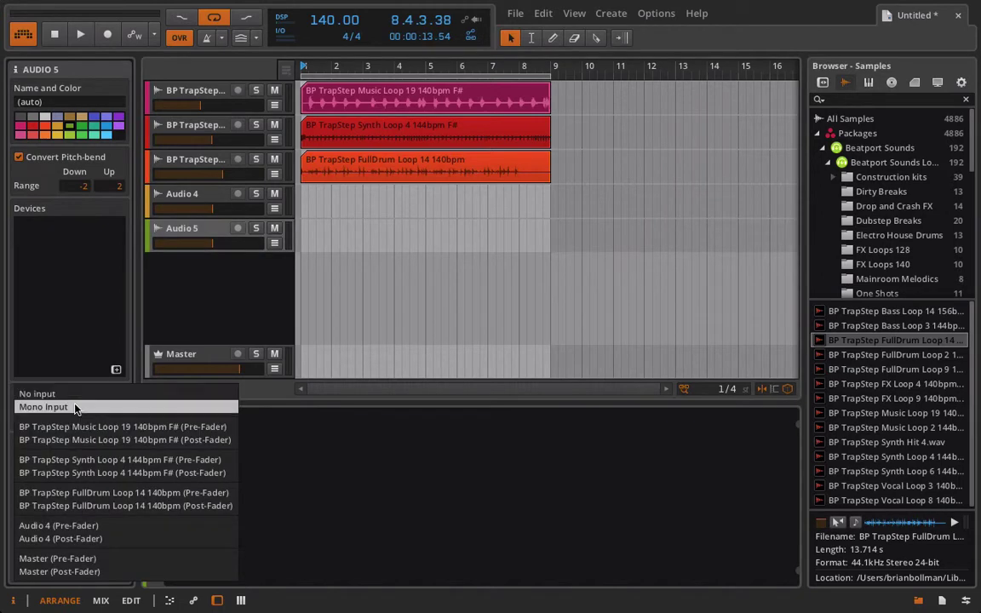
click(94, 539)
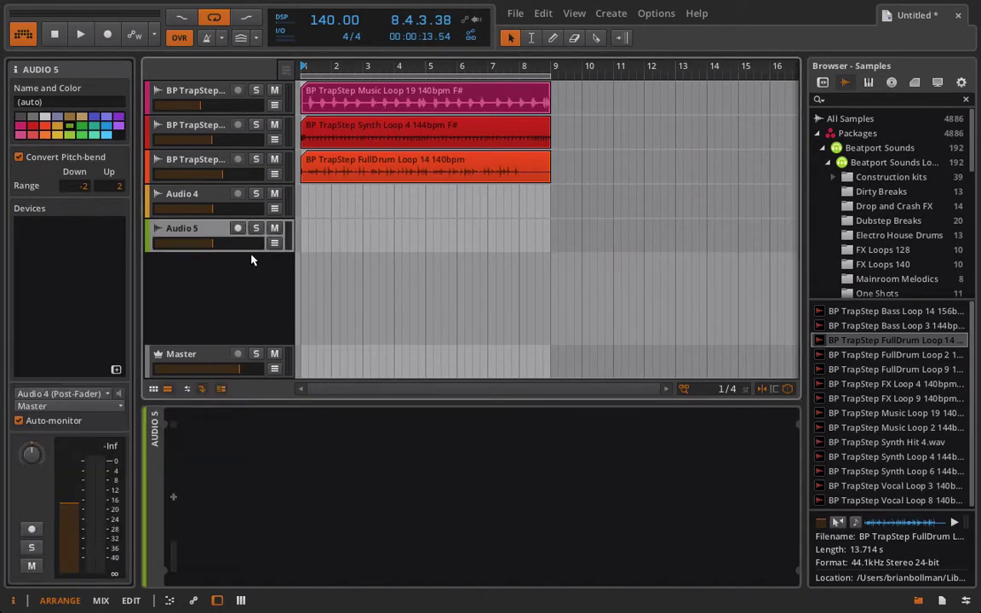
drag(209, 246, 226, 245)
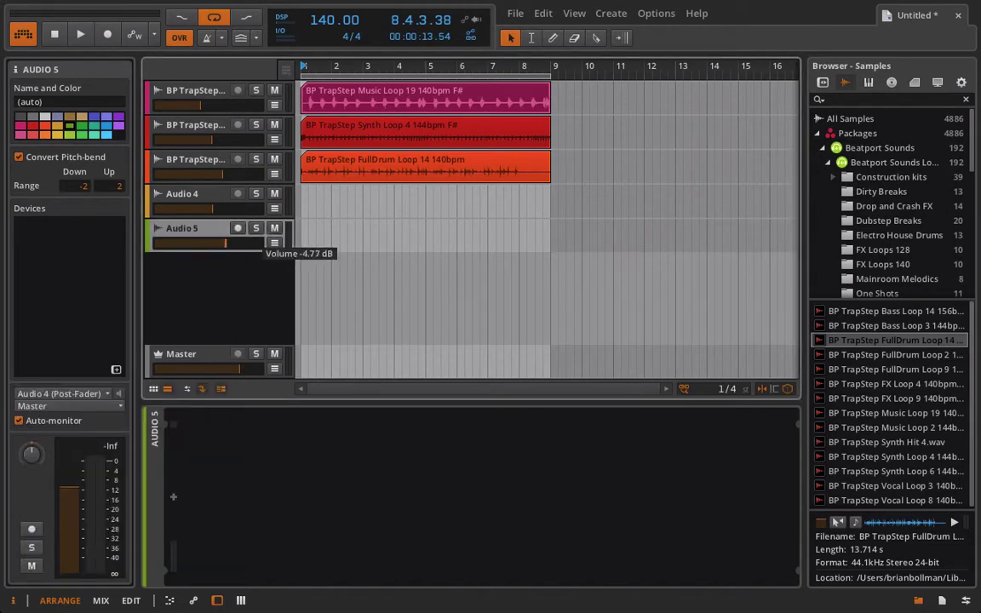
click(19, 421)
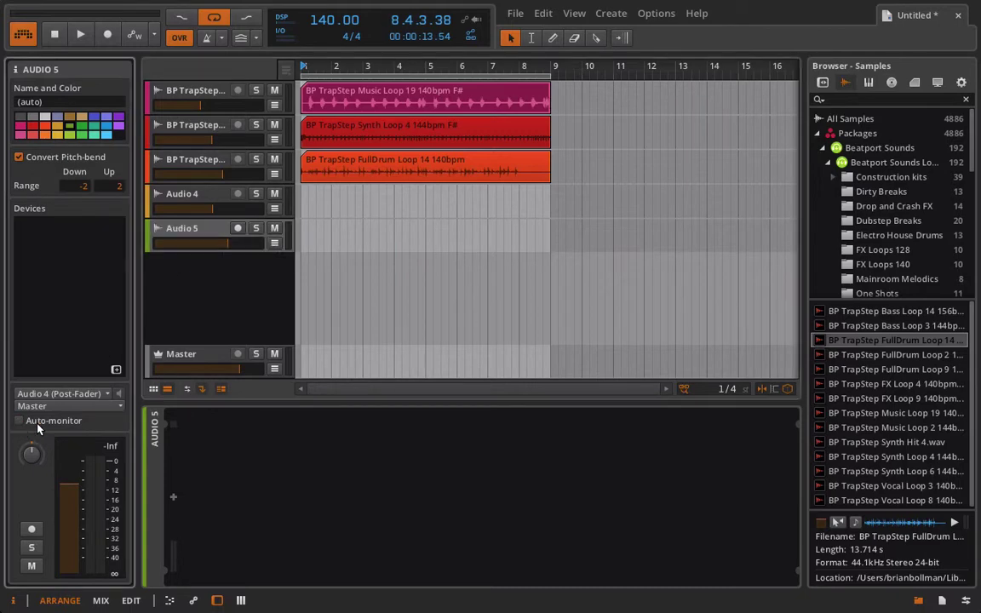
click(238, 228)
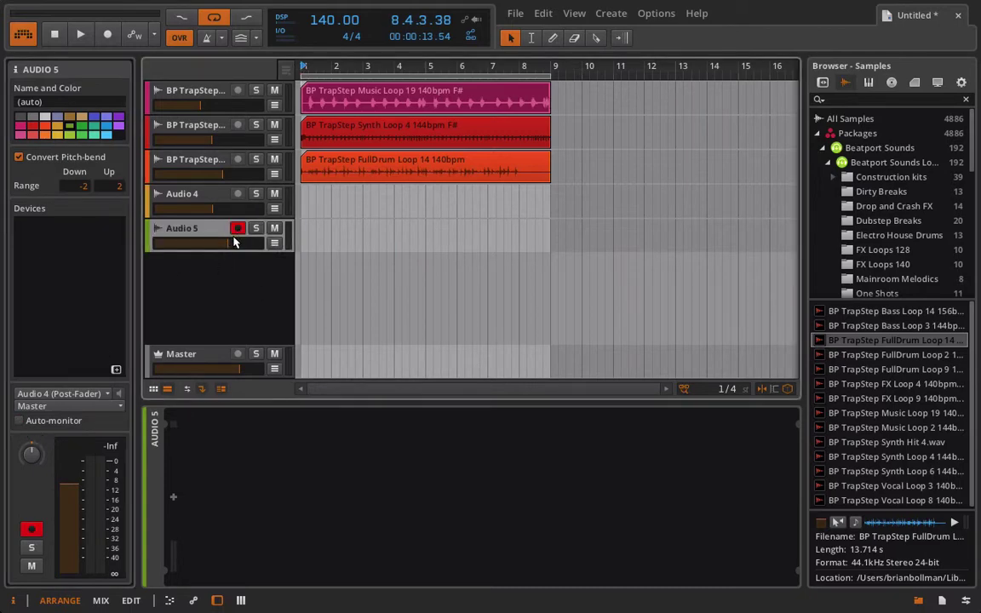
drag(230, 243, 235, 243)
- Turn off arrangement looping, make a short test recording on Audio 5, and delete it
click(218, 20)
click(108, 34)
click(80, 34)
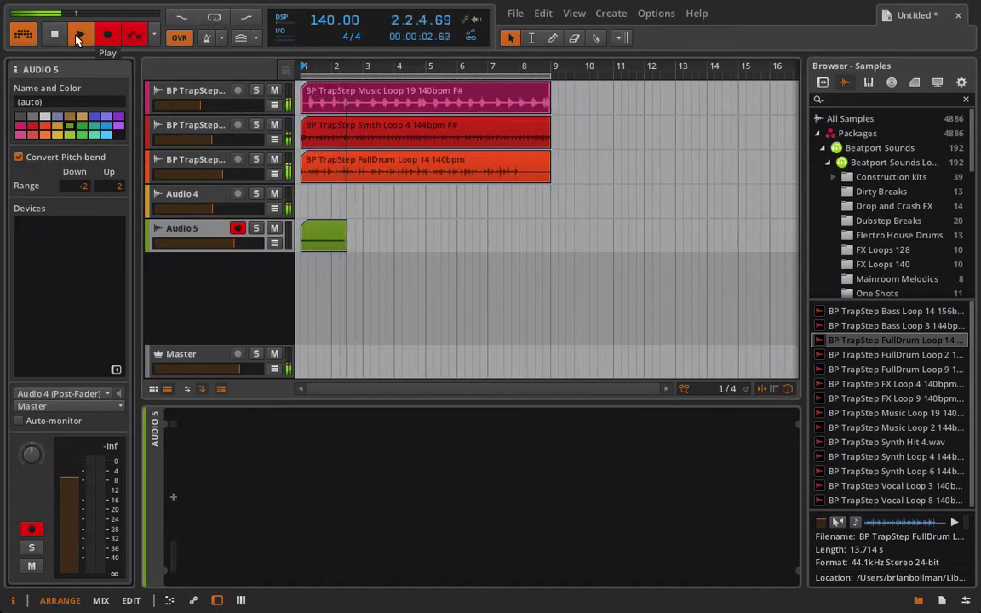
click(78, 35)
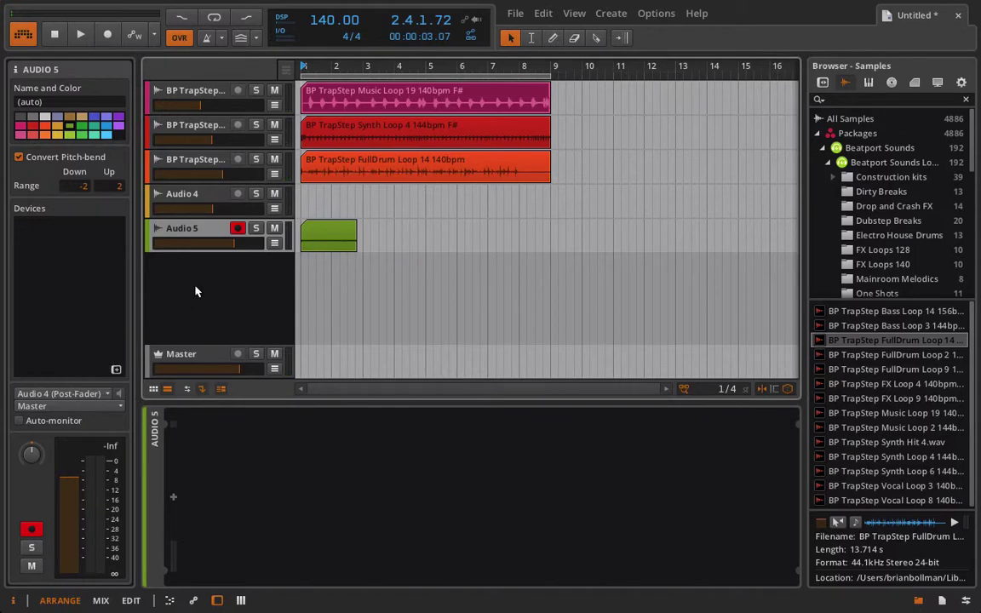
click(323, 239)
key(Delete)
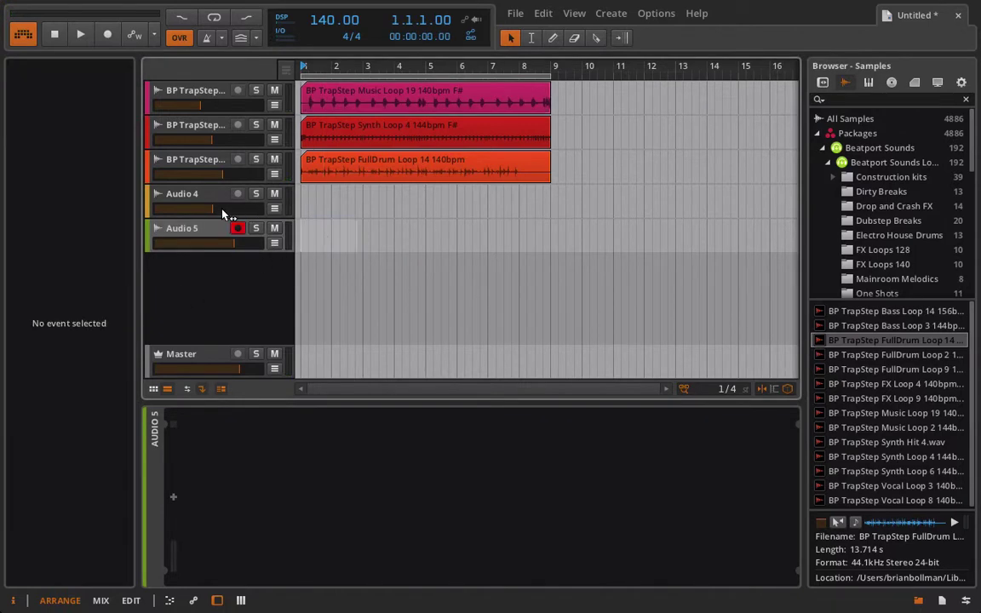
click(66, 396)
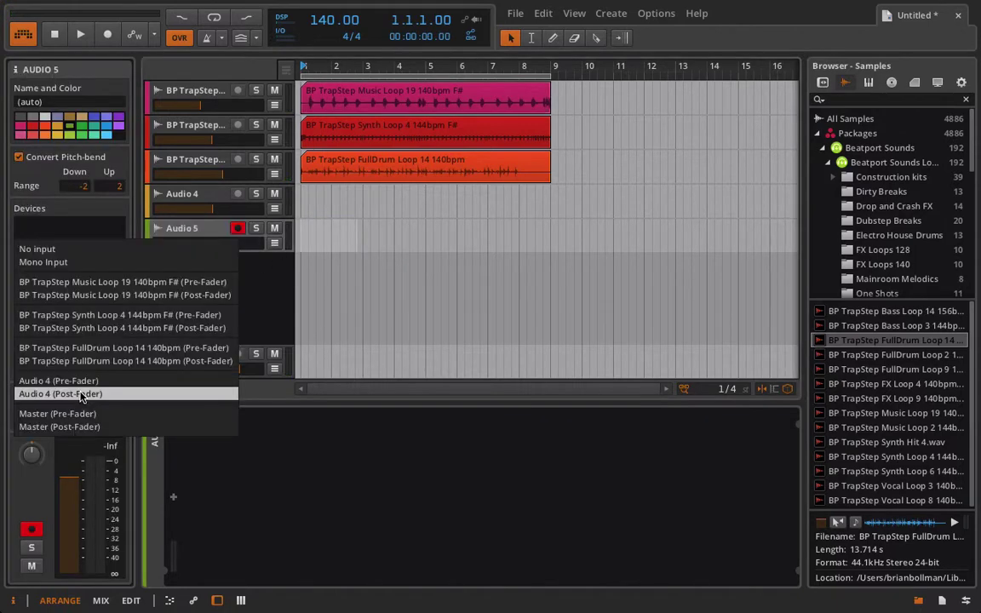
- Switch Audio 5's input to Audio 4 Pre-Fader, record eight bars, then solo and play it
click(69, 343)
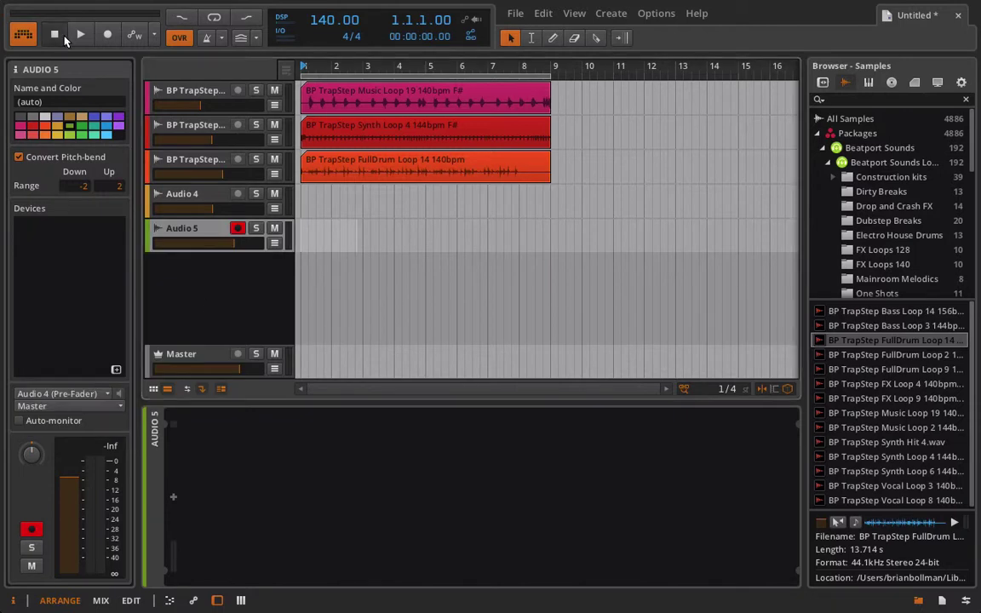
click(104, 33)
click(80, 38)
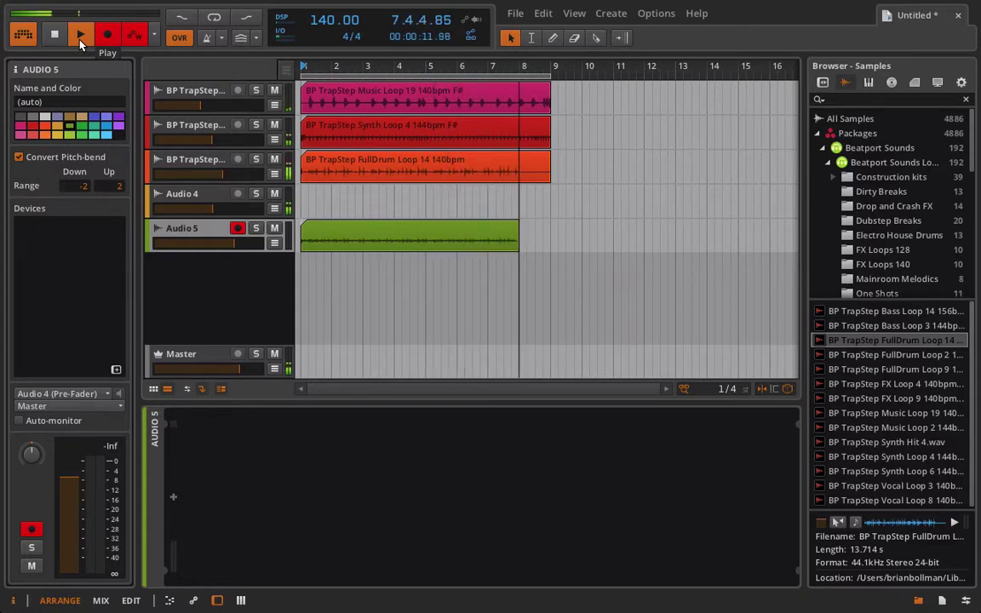
click(80, 38)
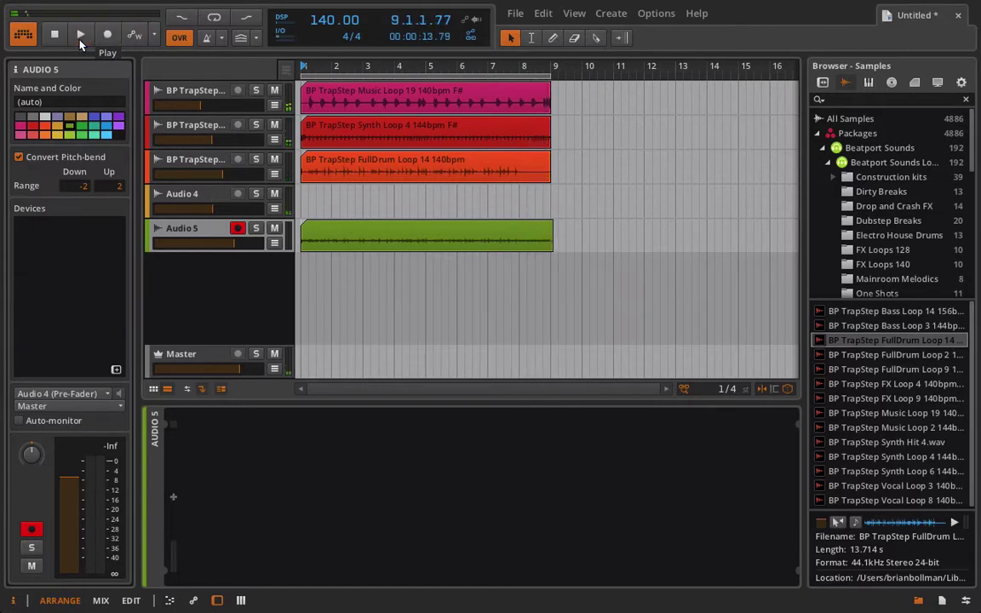
click(256, 229)
key(space)
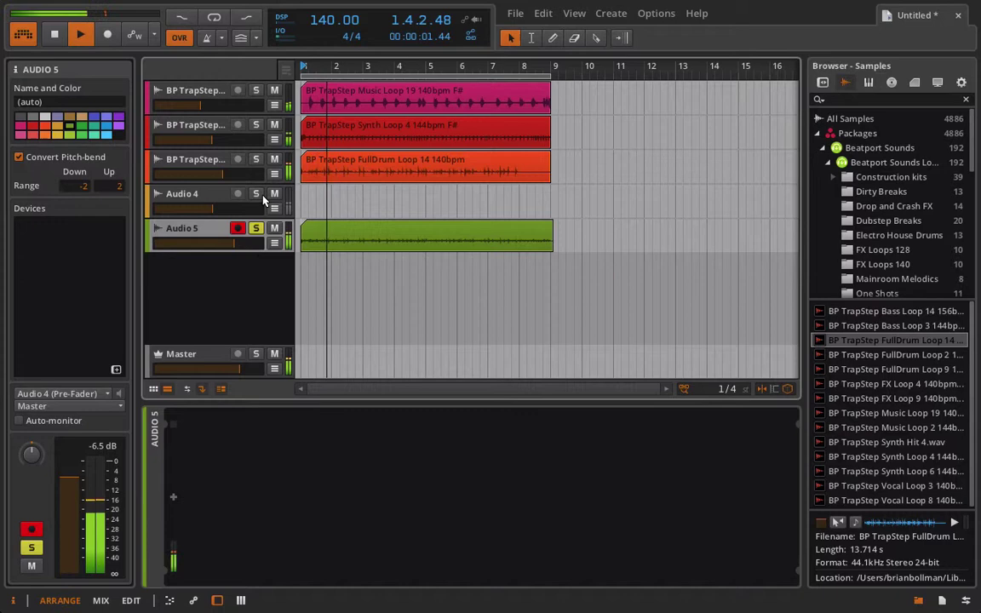
click(194, 92)
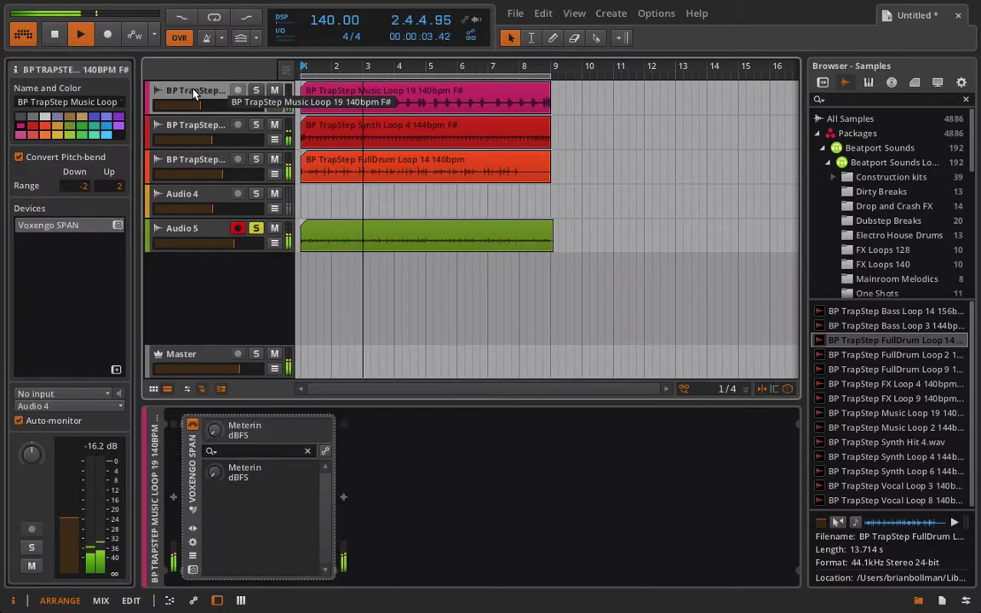
- Delete the original loop tracks and Audio 4, leaving only the recorded Audio 1 track
key(Delete)
key(Delete)
key(Delete)
key(Delete)
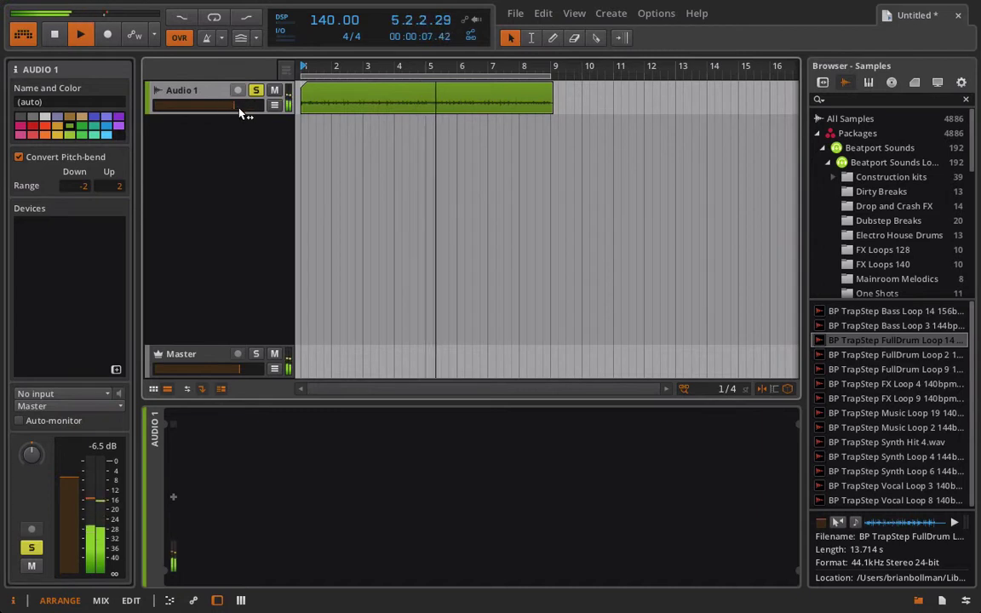
drag(241, 112, 244, 111)
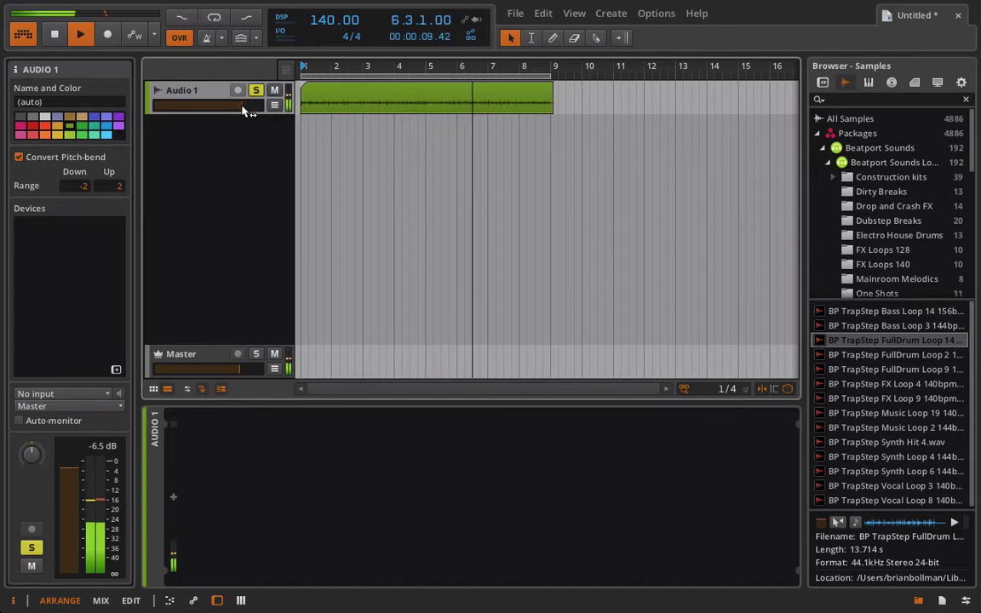
key(space)
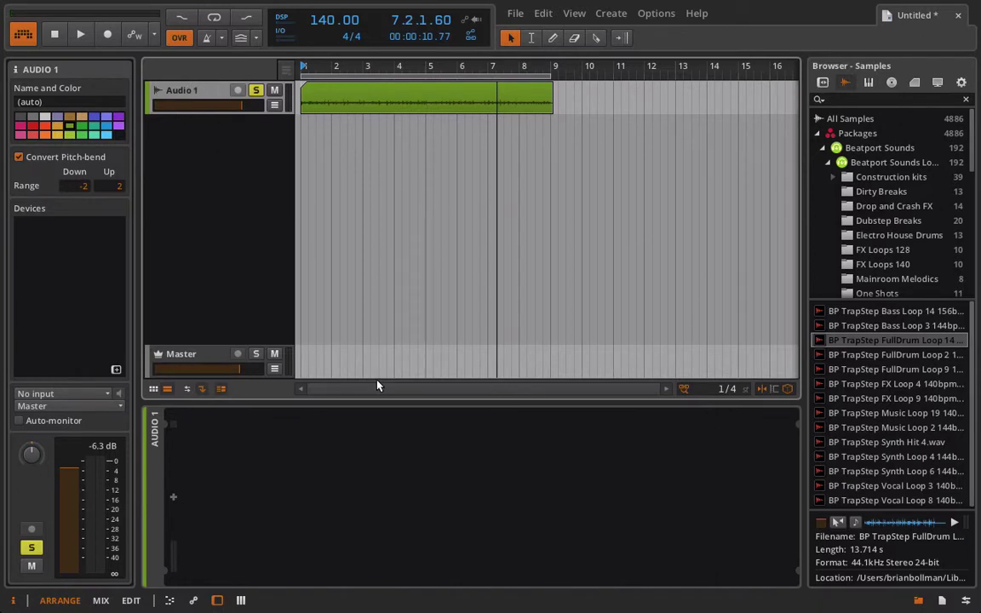
- Add Voxengo SPAN to Audio 1 and briefly play to watch its spectrum
click(823, 82)
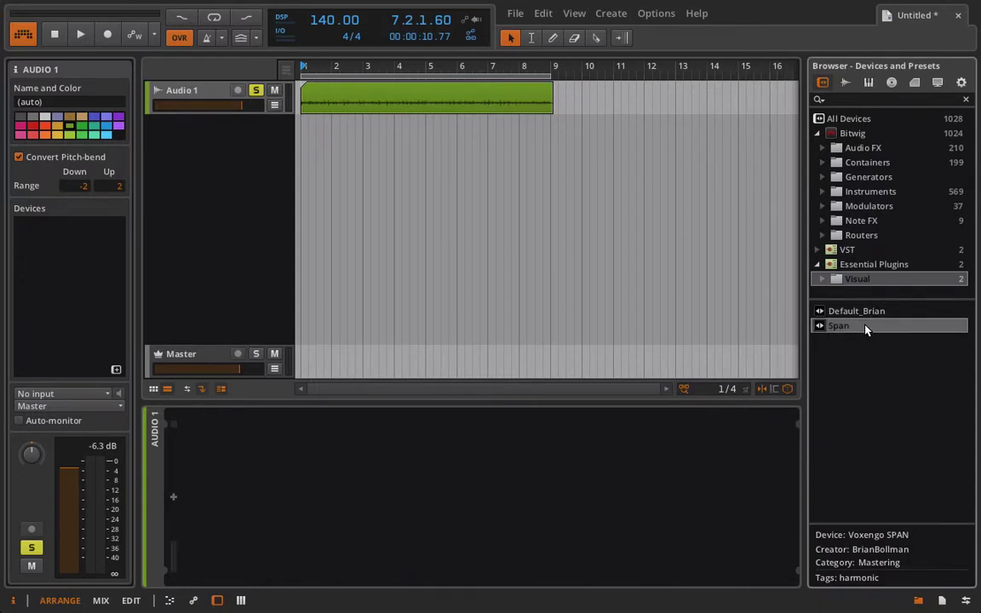
drag(867, 327, 519, 499)
key(space)
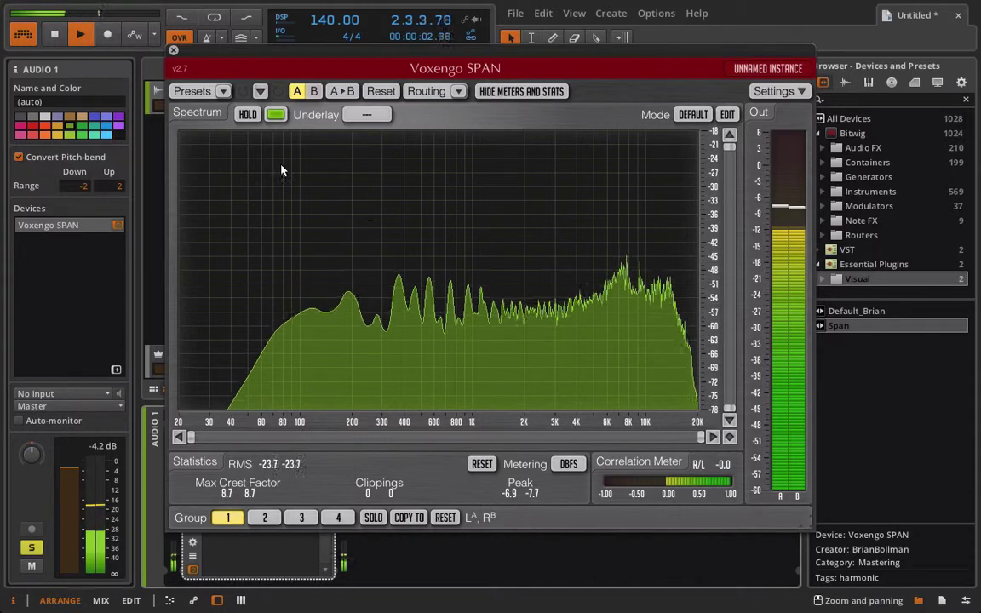
key(space)
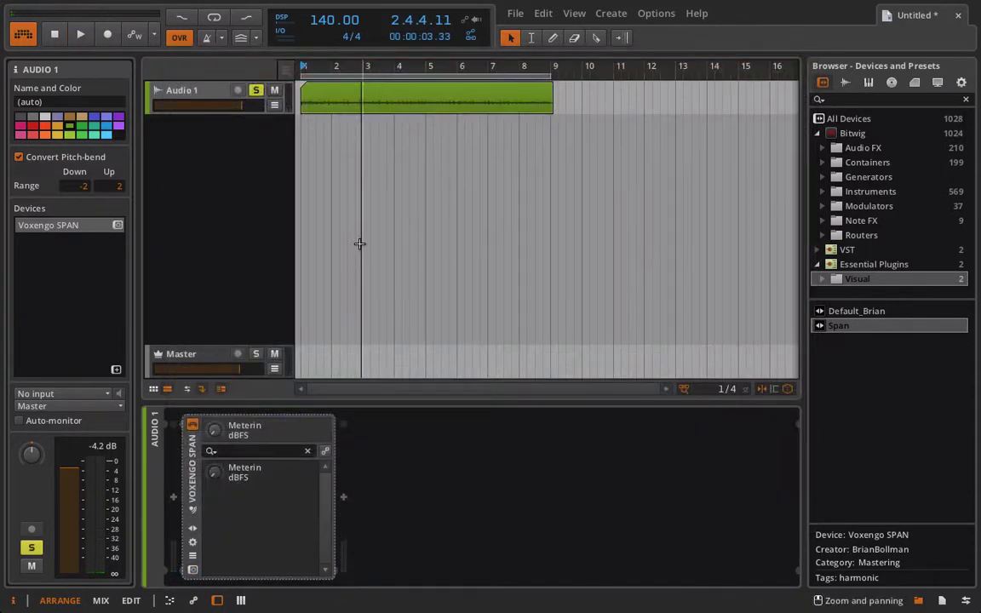
- Rename Audio 1 to TrapStep, duplicate it twice with Ctrl+D, and unsolo all three copies
double_click(194, 95)
text(TrapStep)
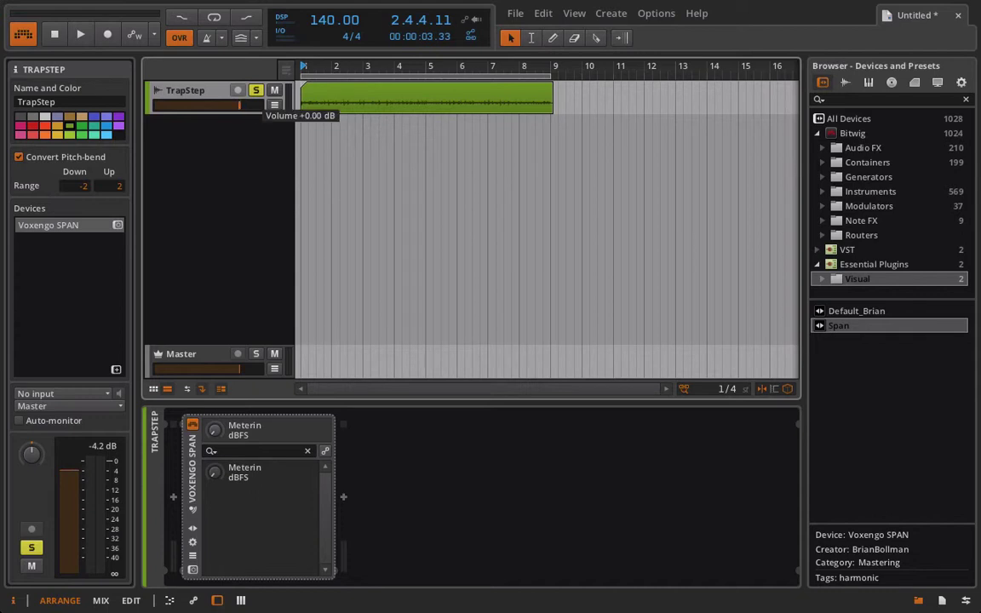
key(ctrl+d)
key(ctrl+d)
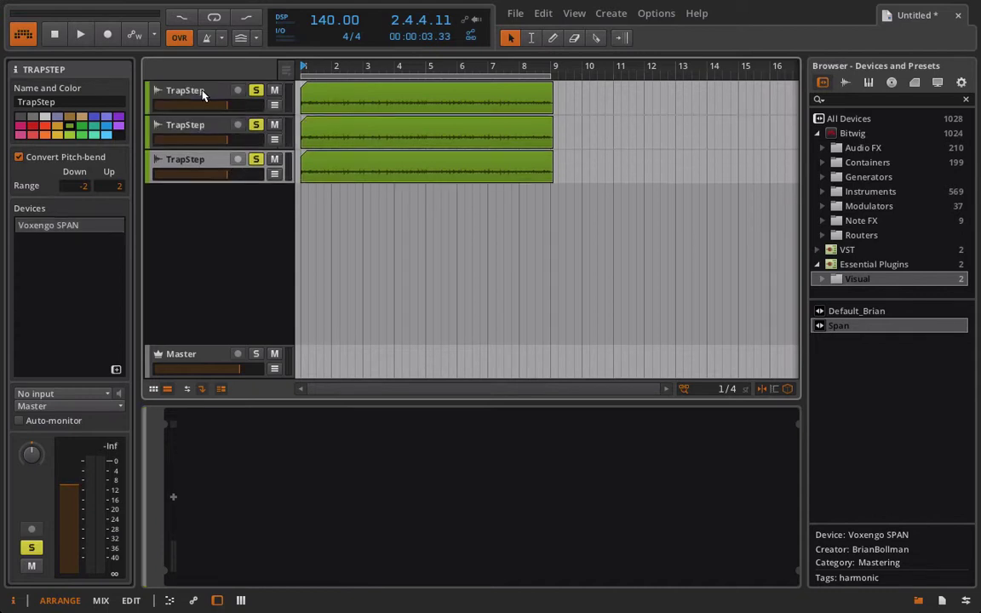
click(256, 159)
click(254, 125)
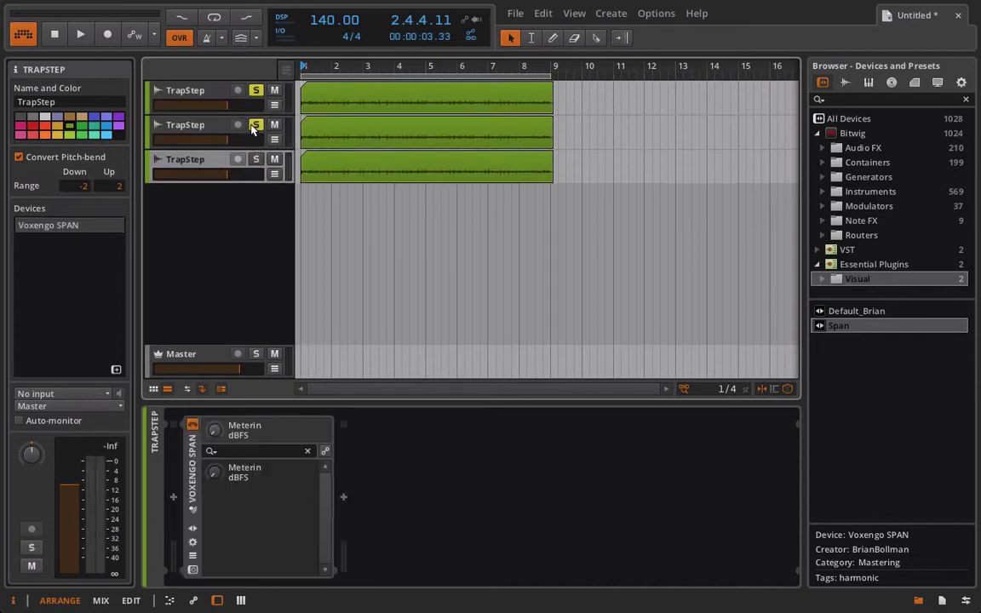
click(256, 90)
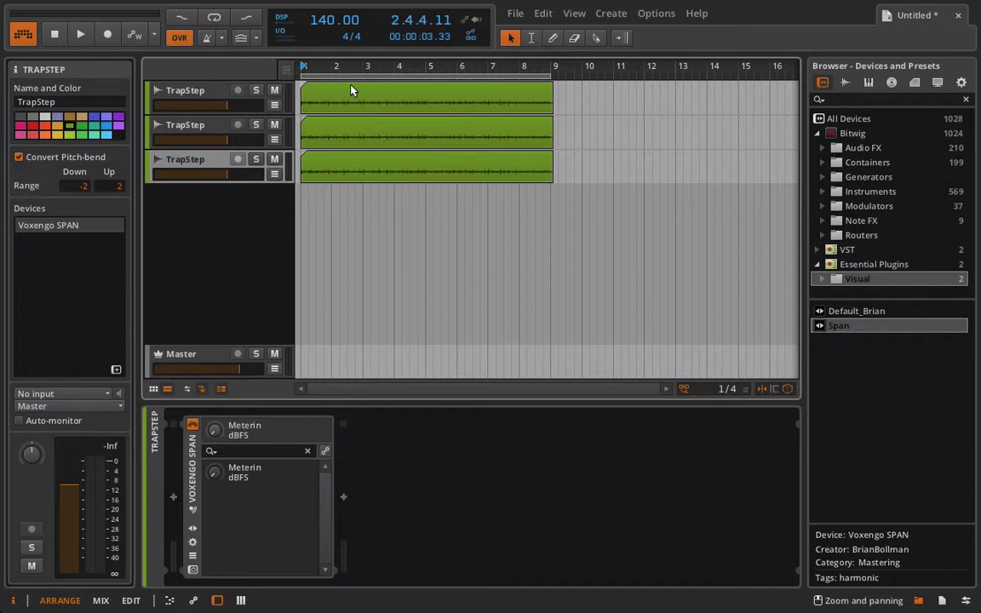
- Append LOW, MID and HIGH to the three TrapStep track names
click(183, 89)
double_click(183, 90)
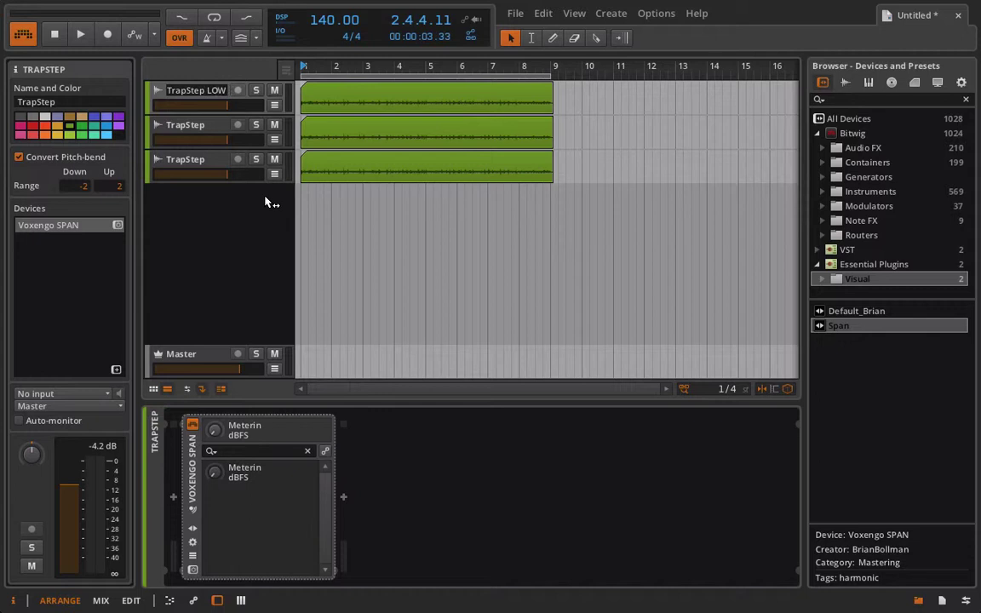
click(187, 125)
double_click(187, 125)
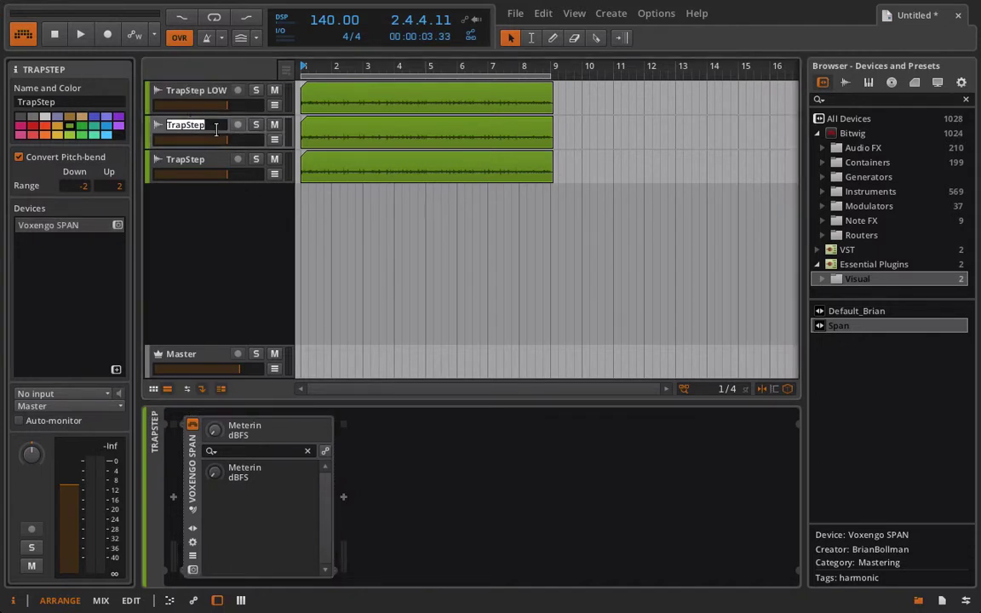
click(216, 129)
text(MID)
key(Return)
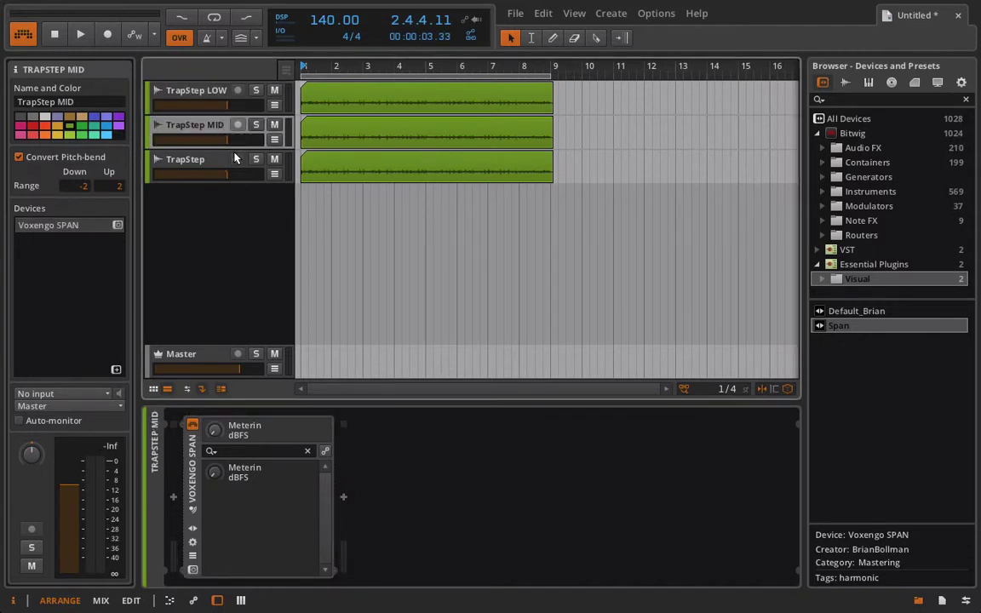
click(202, 164)
double_click(202, 163)
click(212, 165)
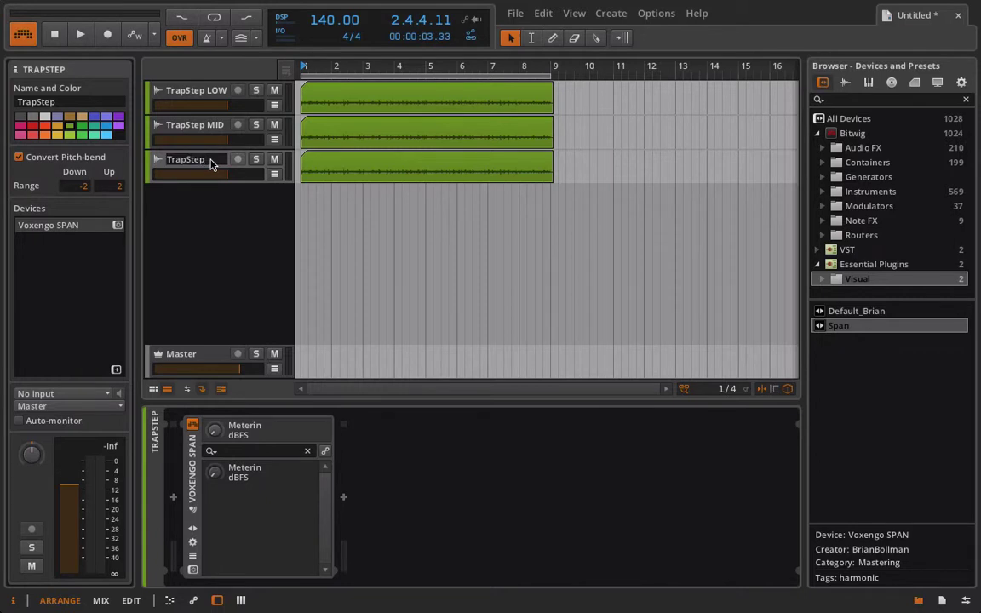
text(HIGH)
key(Return)
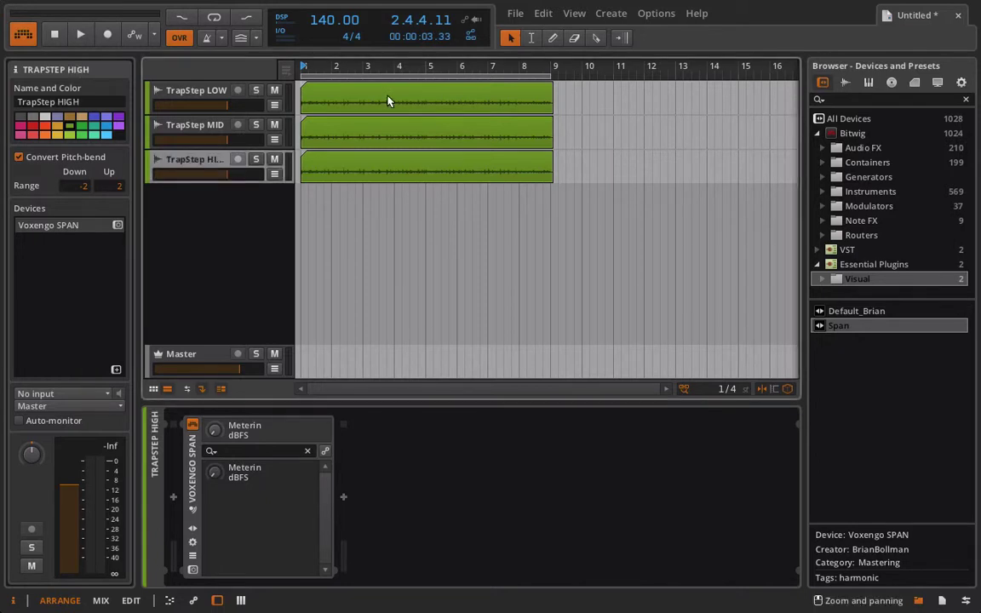
click(174, 94)
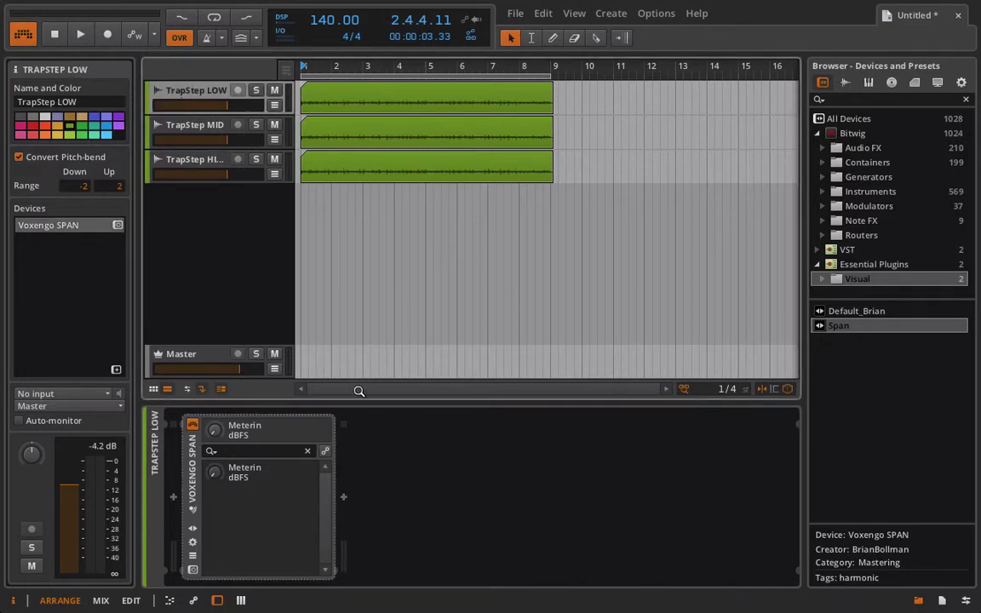
- Insert EQ-2 after SPAN with a lowpass24 high band, tuning its cutoff to about 272 Hz while playing
click(344, 500)
key(Escape)
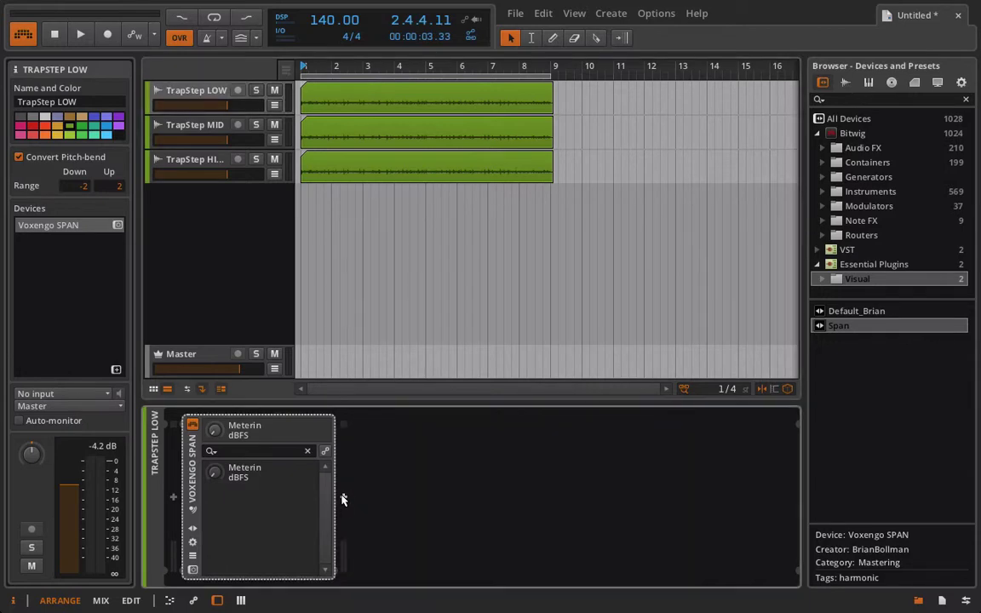
click(344, 499)
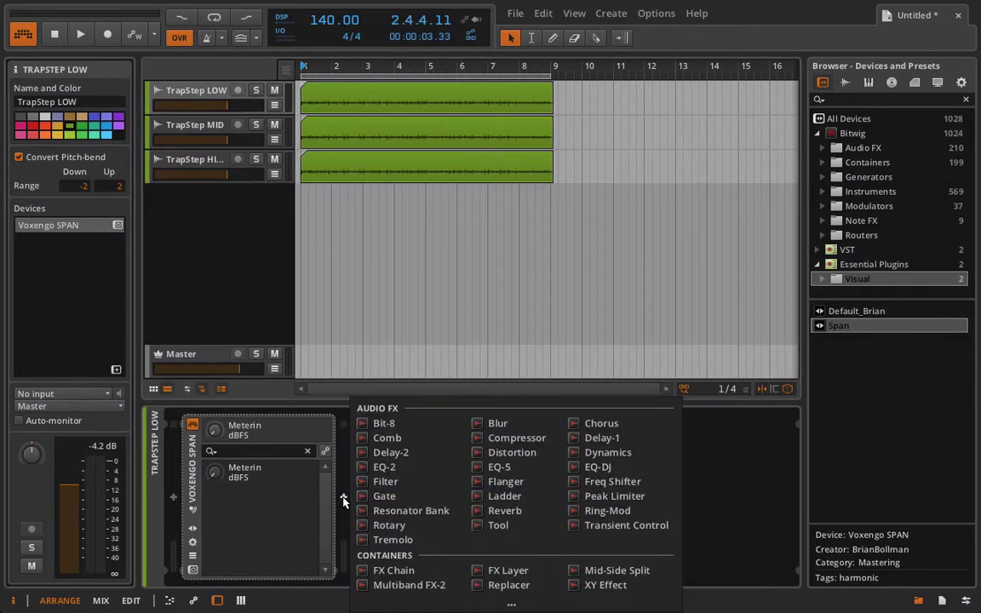
double_click(385, 466)
click(473, 521)
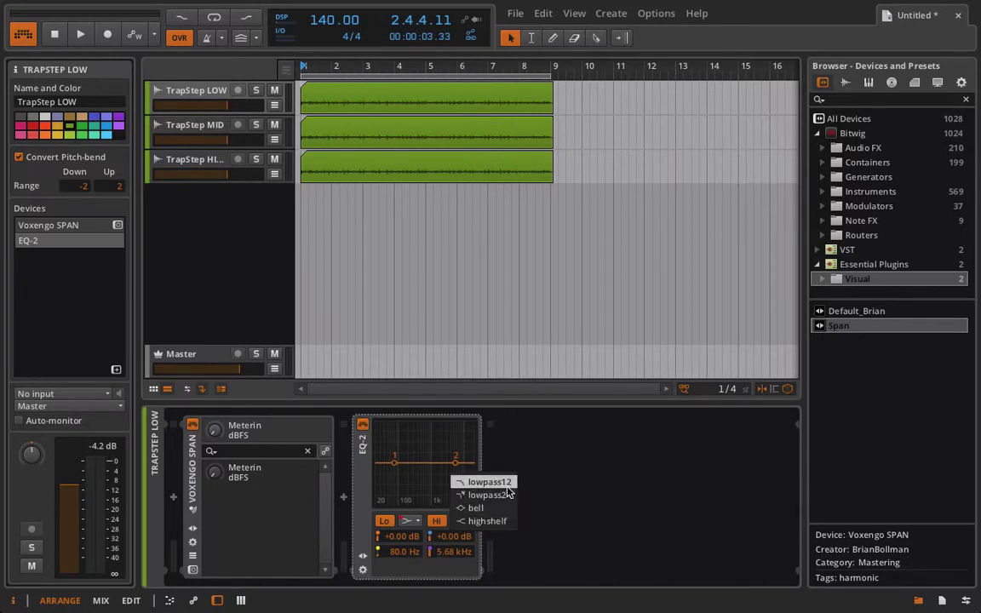
click(485, 495)
drag(454, 552, 454, 587)
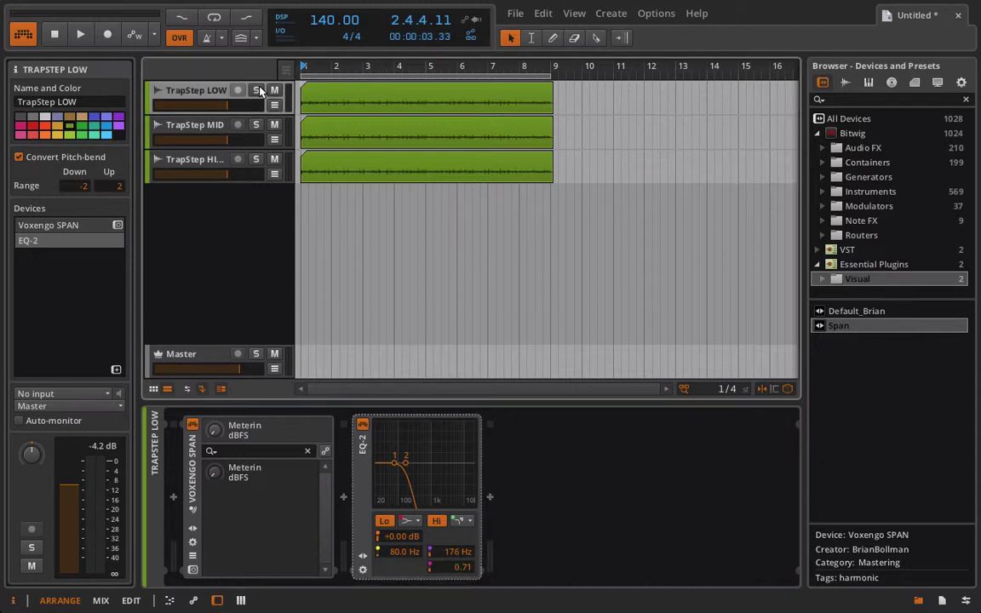
key(space)
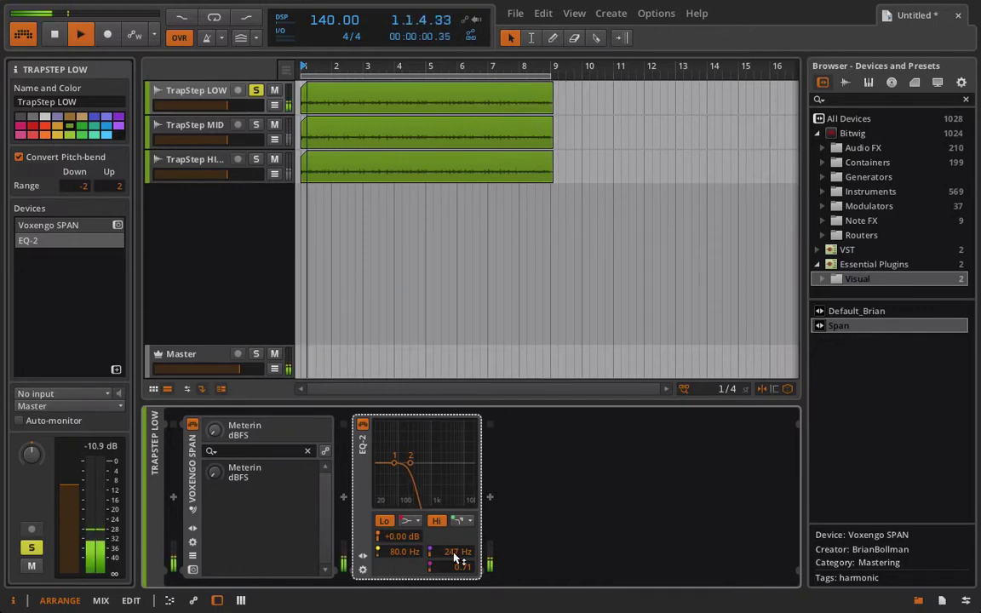
drag(456, 552, 456, 558)
key(space)
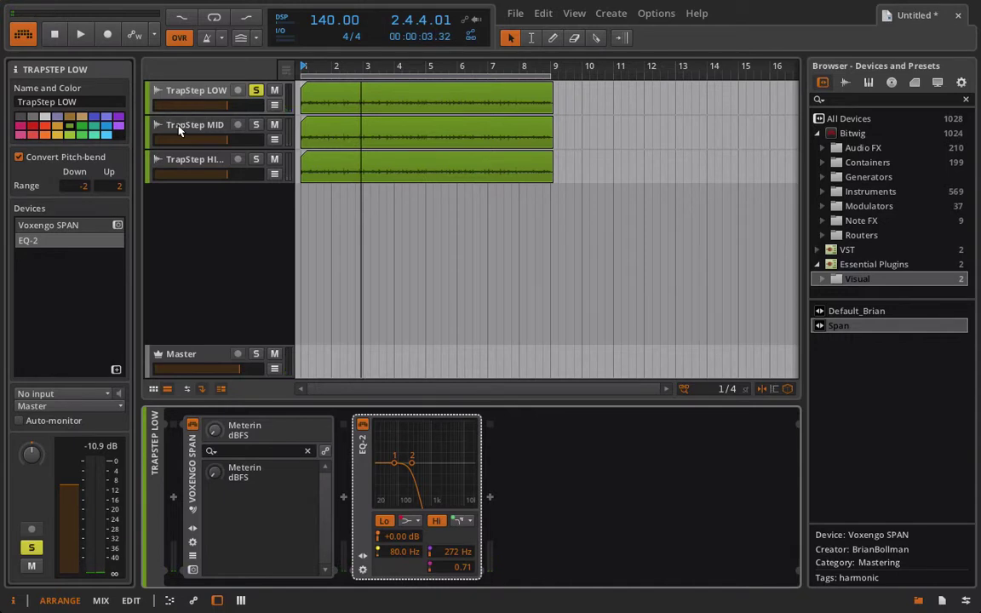
- Unsolo LOW and give TrapStep MID an EQ-2 with highpass24 low and lowpass24 high bands
click(255, 90)
click(202, 134)
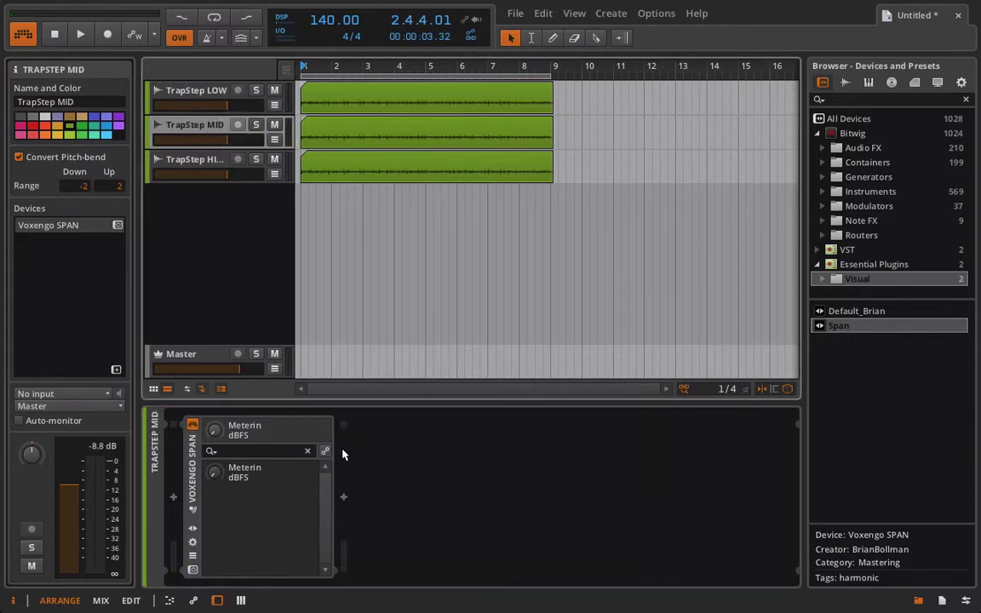
click(344, 500)
double_click(416, 468)
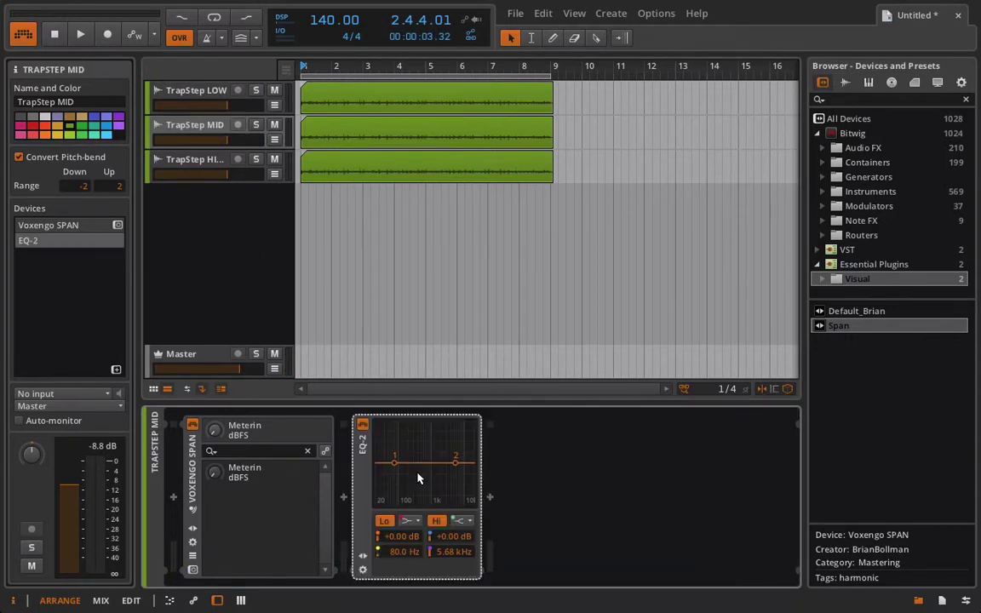
click(411, 521)
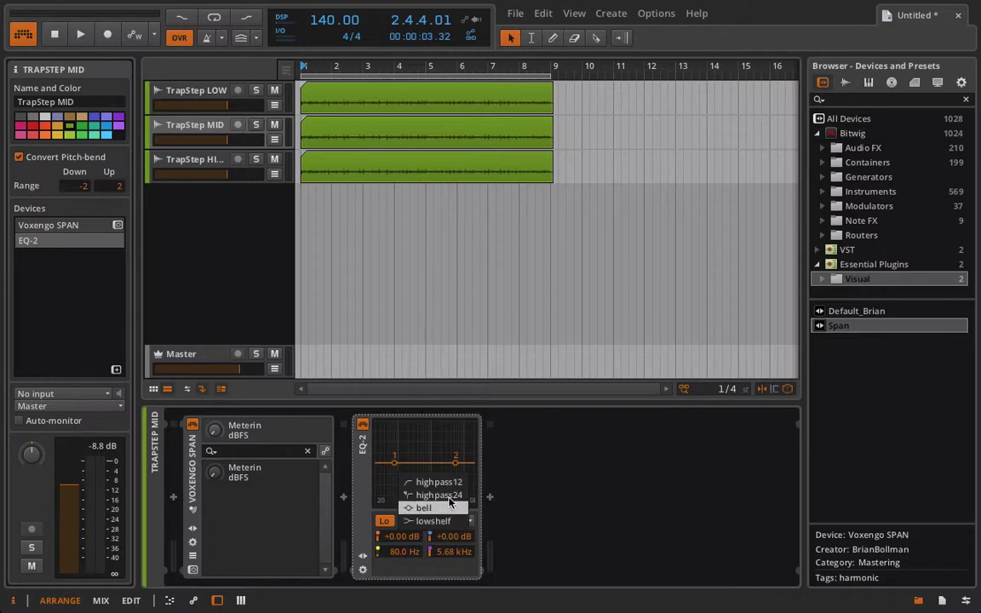
click(440, 496)
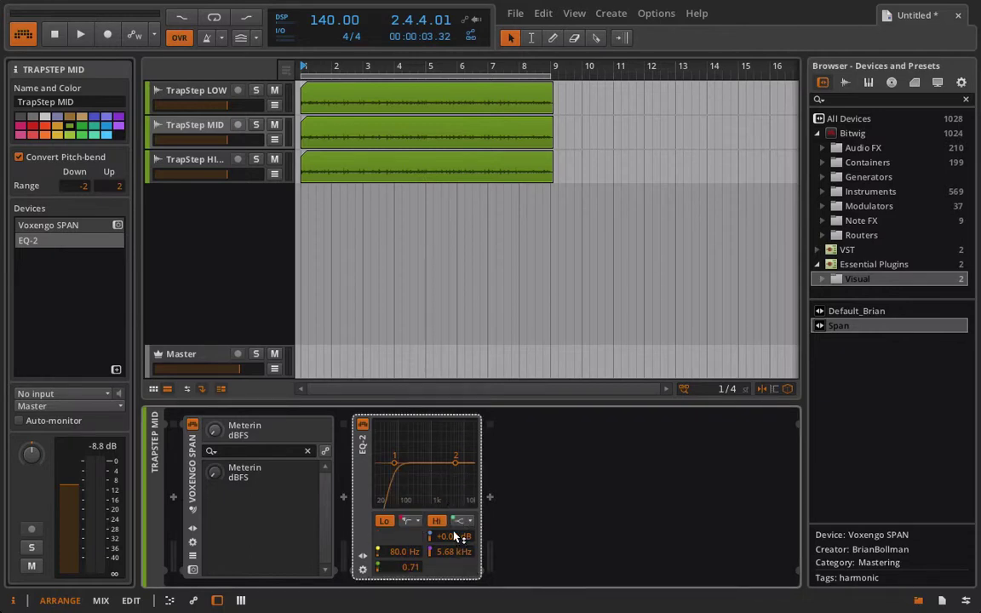
click(465, 523)
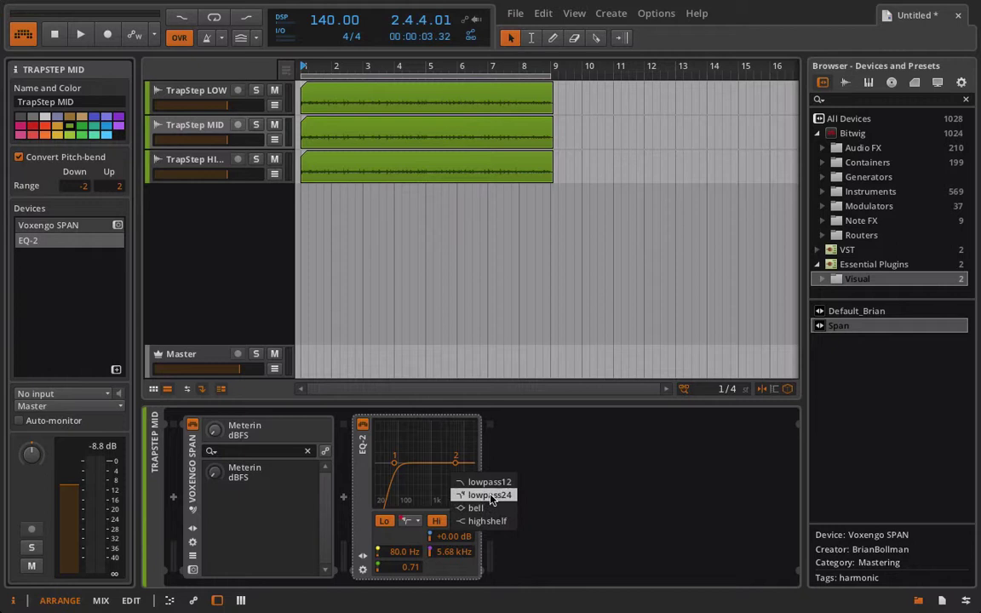
click(491, 495)
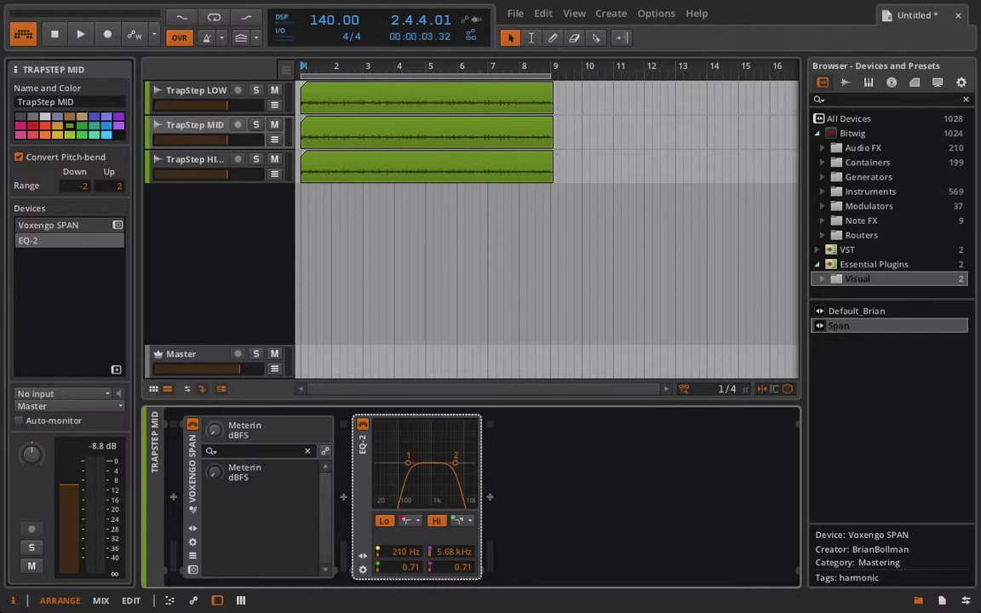
- Tune the MID band edges to about 264 Hz and 2.54 kHz, soloing MID while auditioning
key(space)
drag(458, 555, 459, 591)
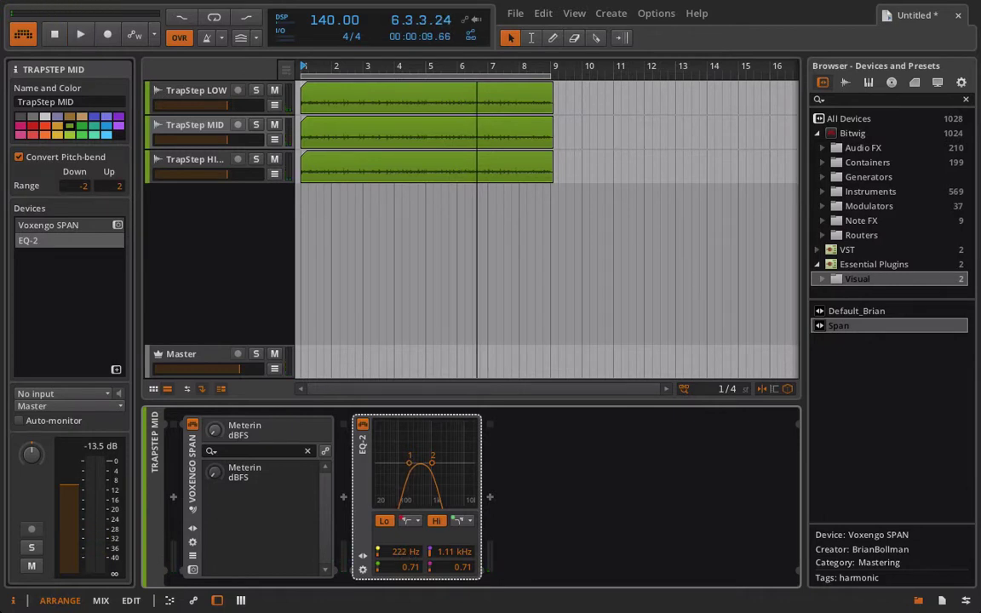
drag(406, 552, 400, 562)
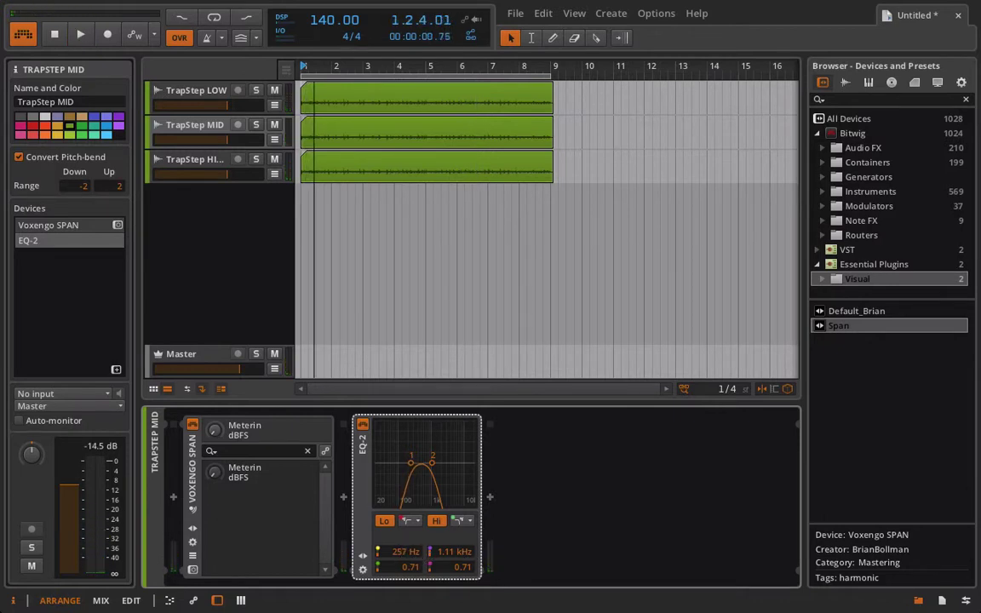
click(256, 125)
key(space)
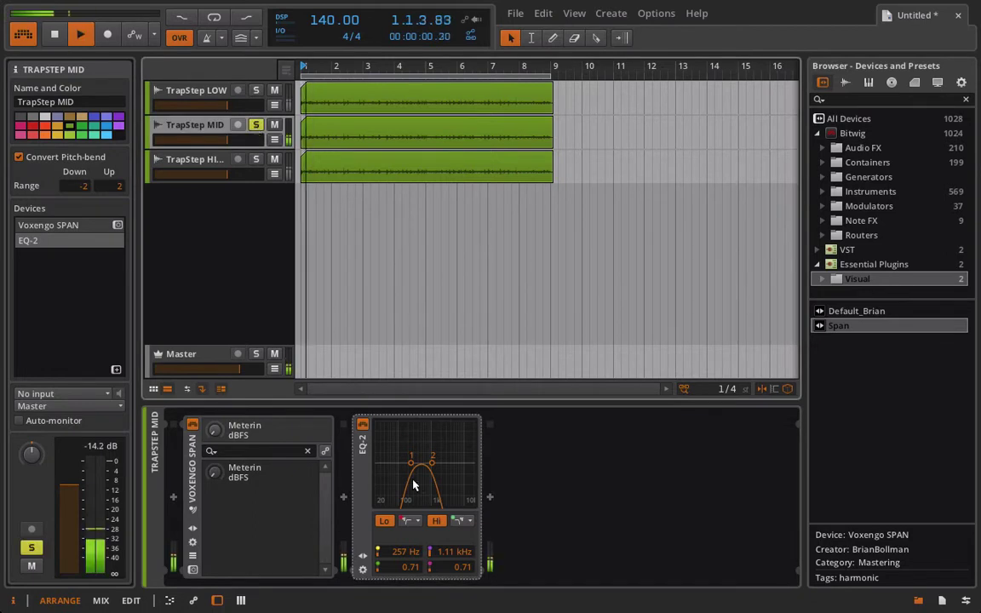
drag(455, 552, 455, 533)
key(space)
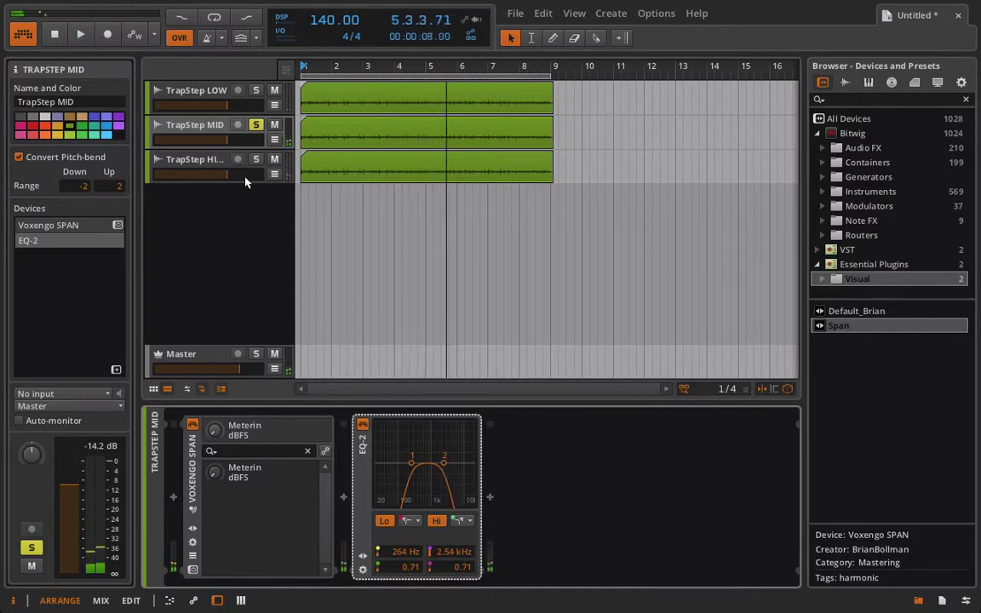
- Solo TrapStep HIGH and add an EQ-2 whose low band is a highpass24 at 2.49 kHz, then play
click(188, 162)
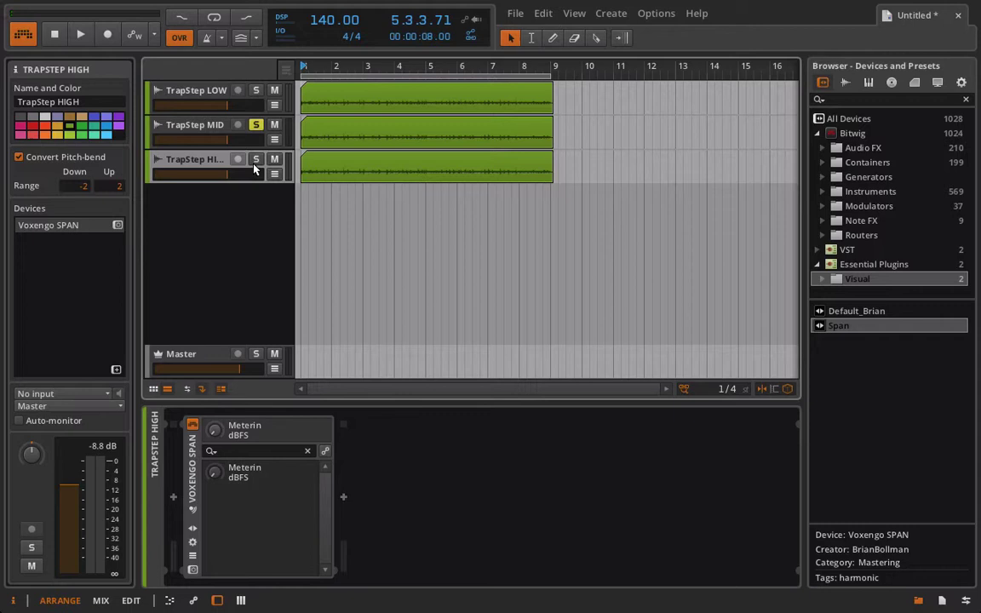
click(256, 160)
click(345, 498)
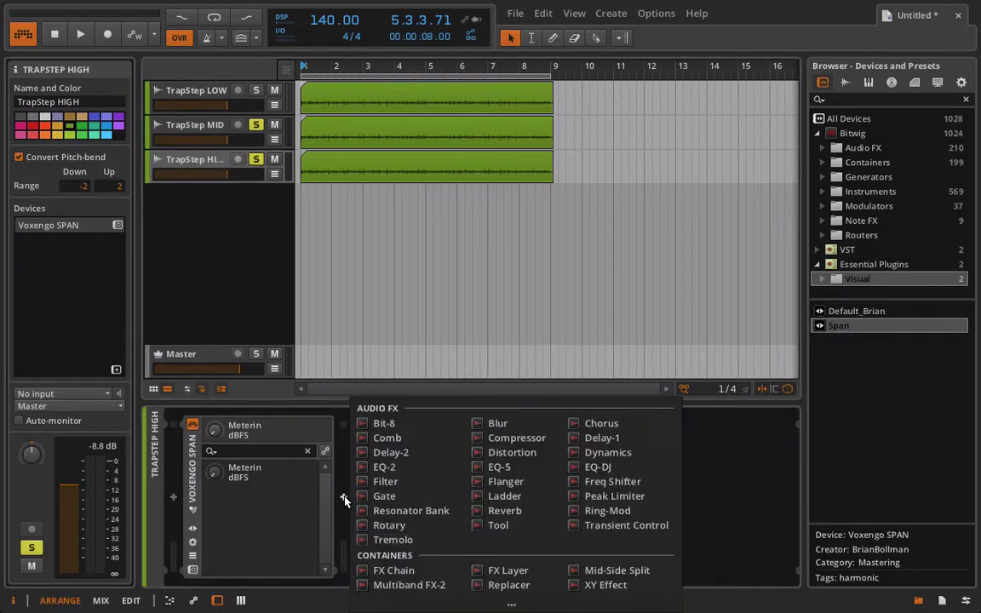
click(430, 476)
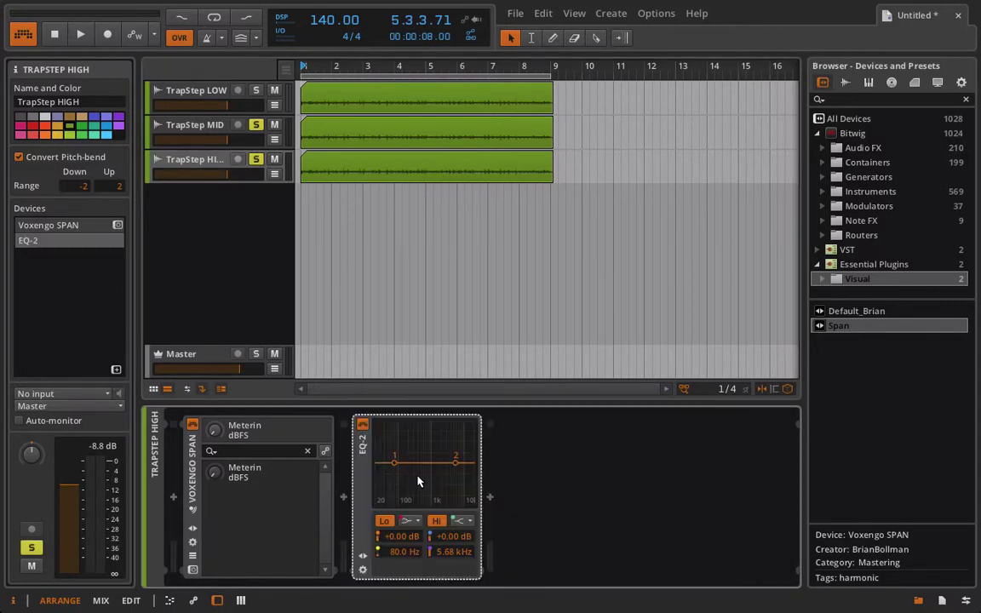
click(411, 521)
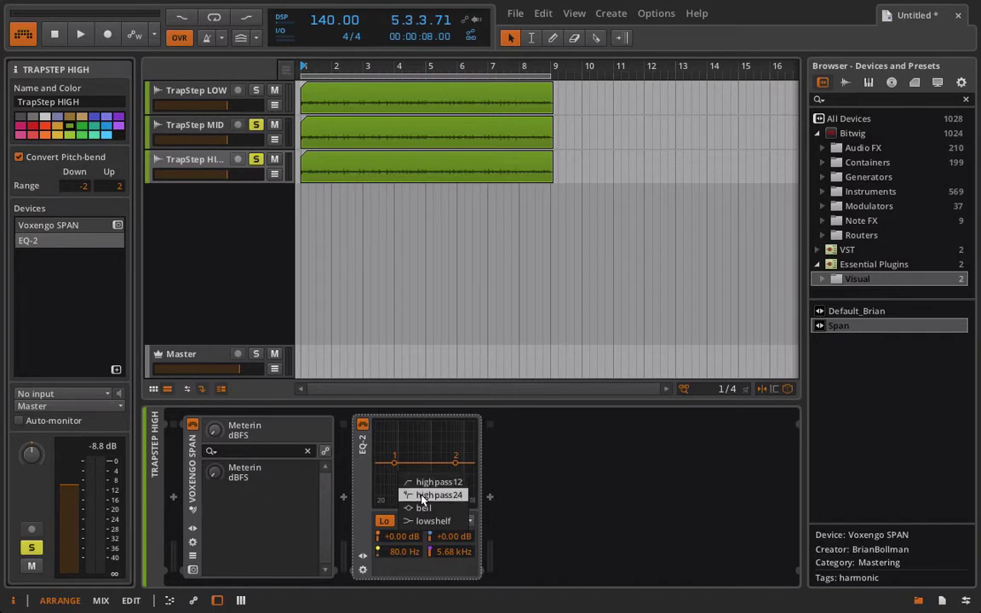
click(421, 499)
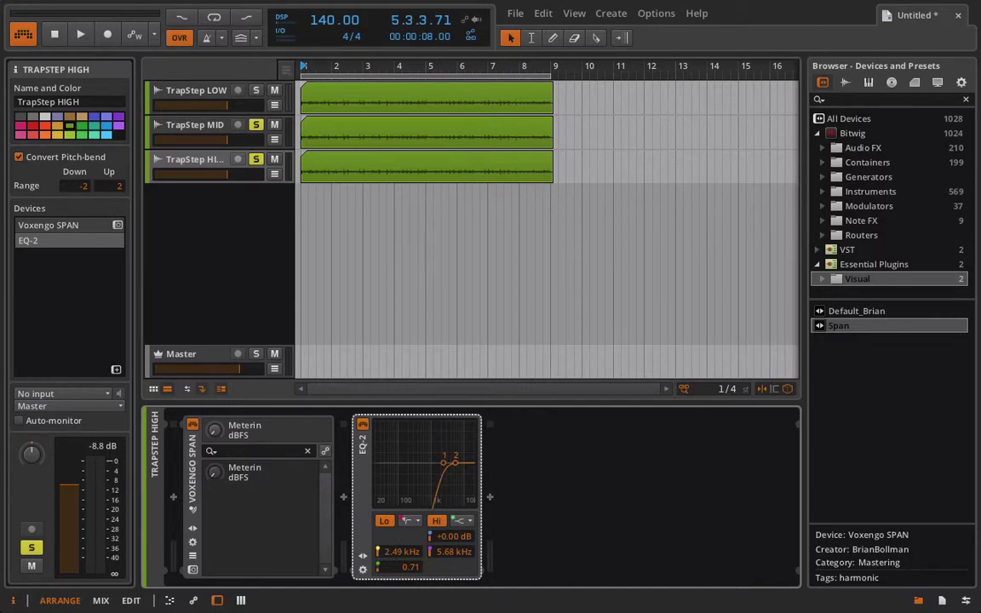
key(space)
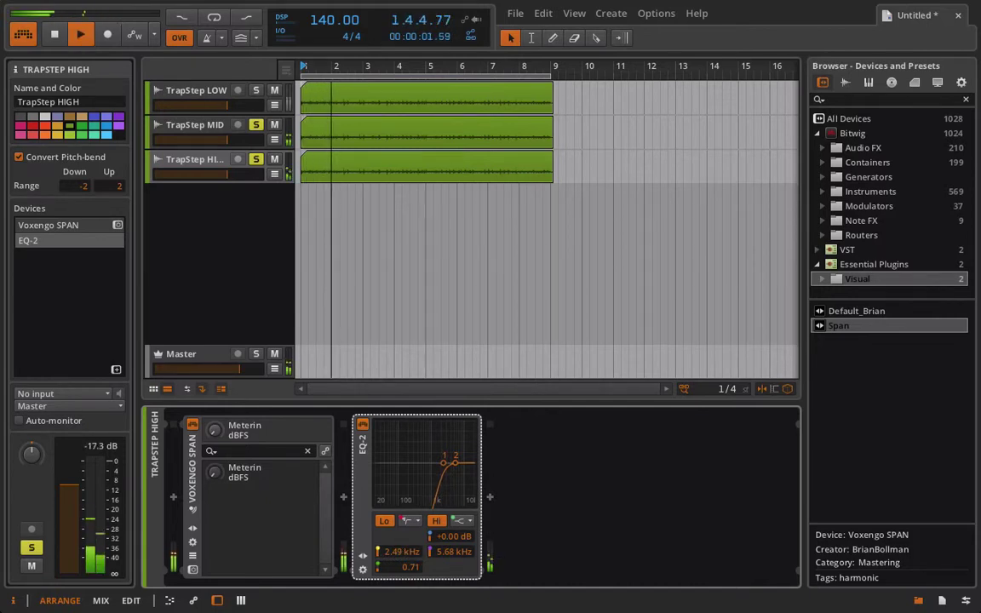
- Clear the solos on TrapStep LOW, MID and HIGH and stop playback back at bar 1
click(256, 90)
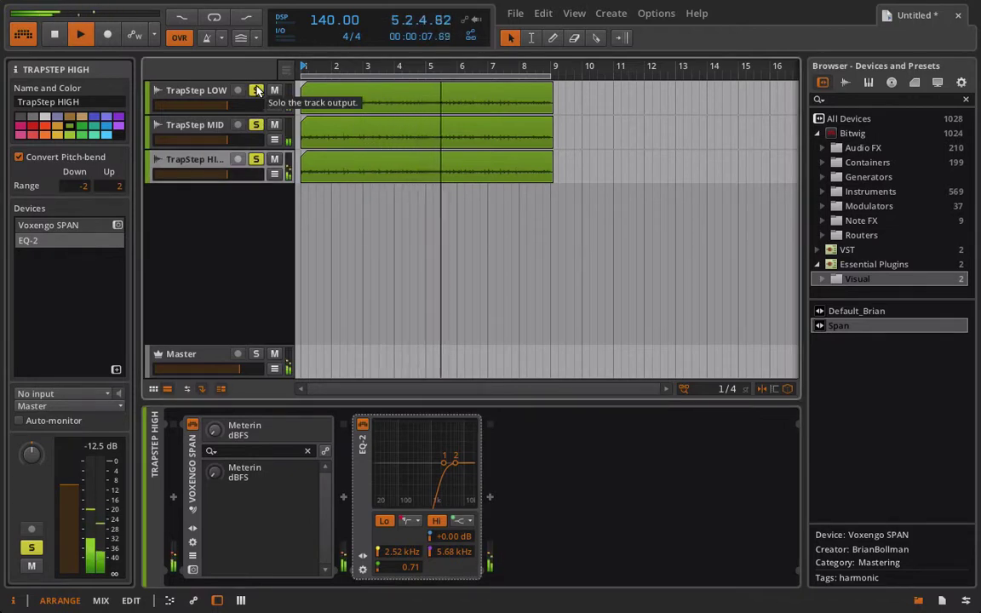
click(255, 90)
click(256, 124)
click(255, 159)
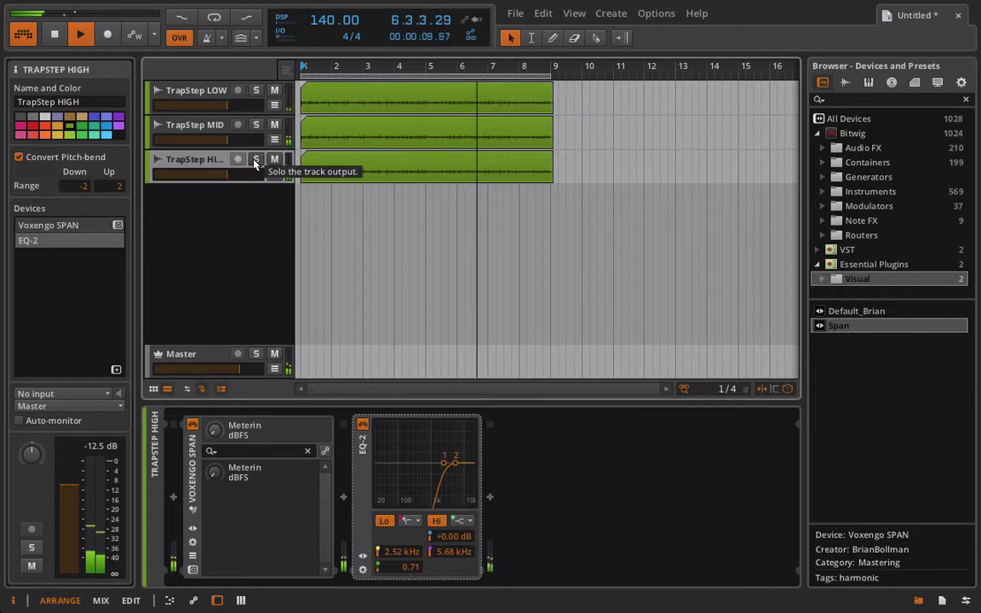
key(space)
key(space)
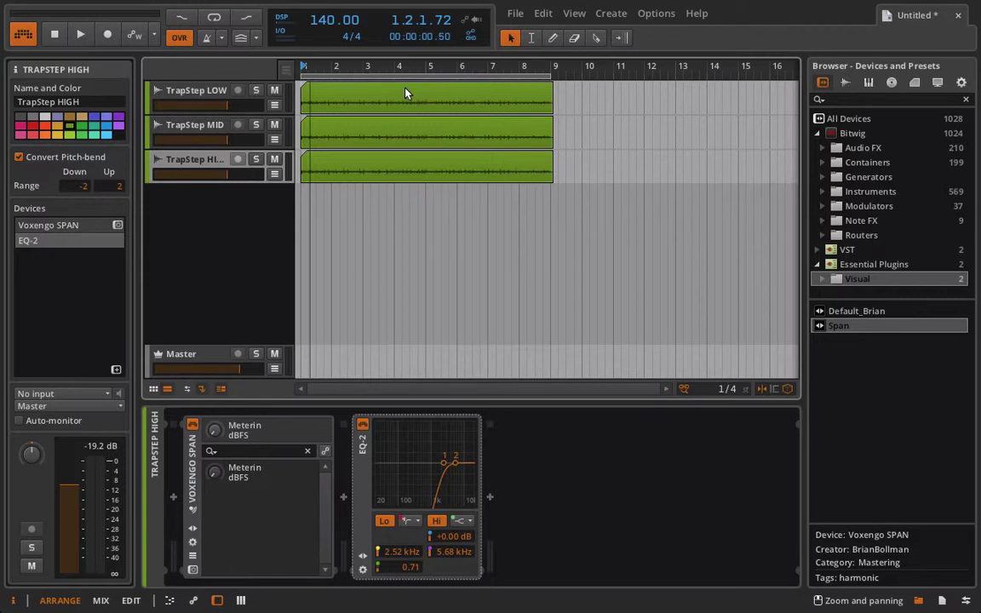
- Select TrapStep LOW, start the loop, and bring up the effect list after its EQ-2
click(180, 97)
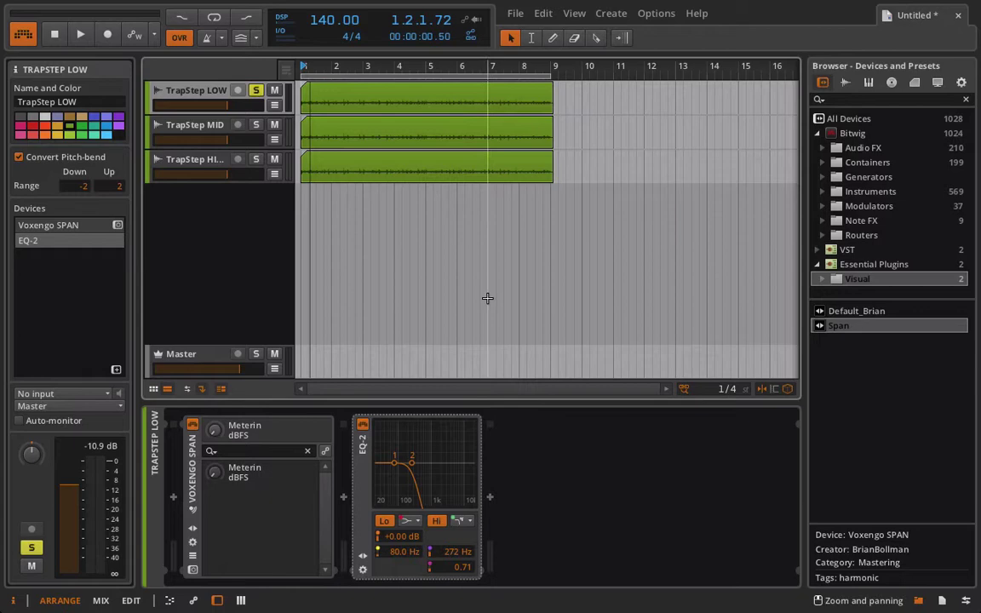
key(space)
click(490, 497)
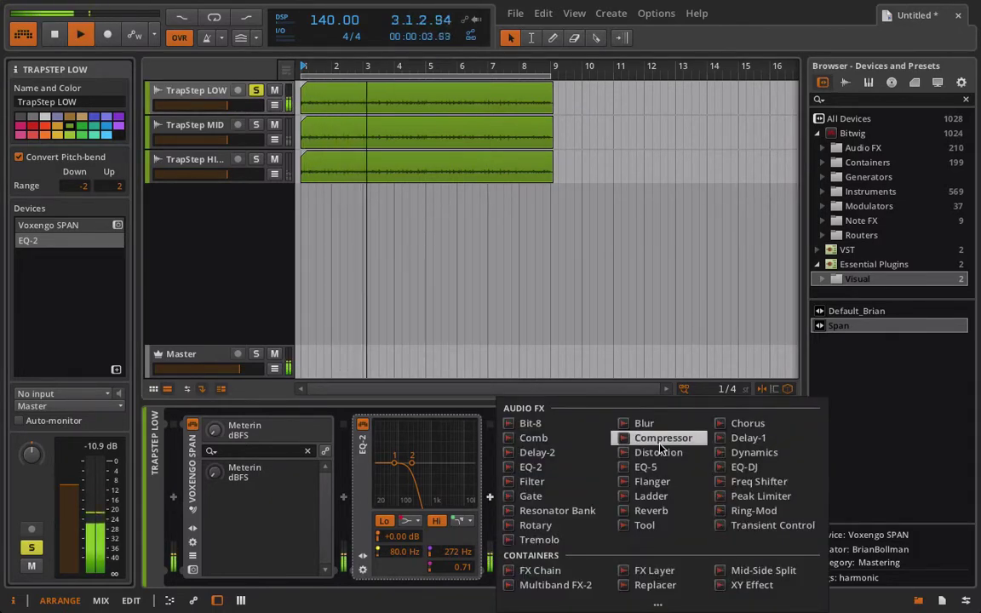
- Add a Bit-8 after EQ-2 on TrapStep LOW and load its Wide Crush 1 preset
click(569, 424)
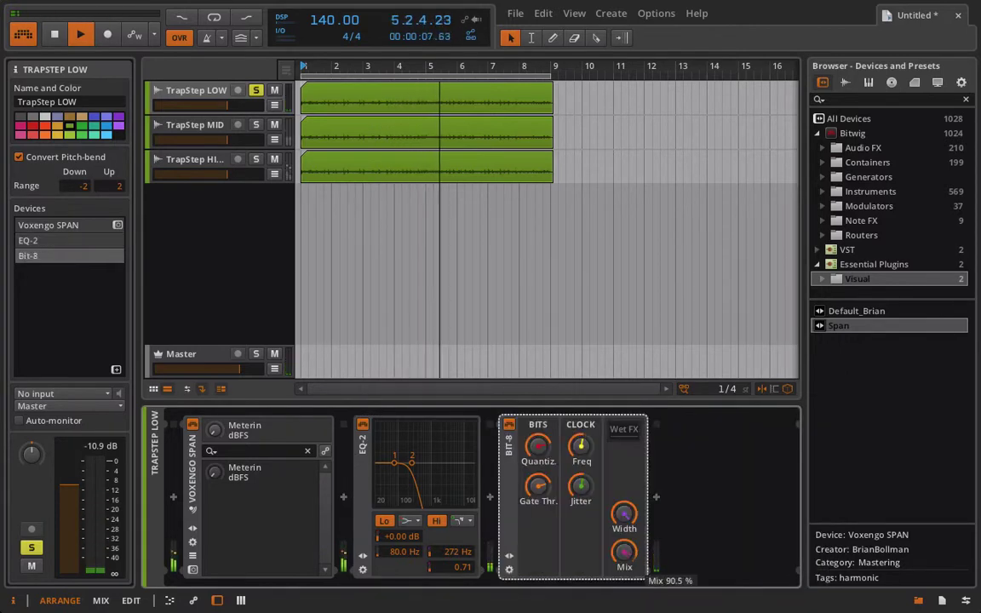
drag(622, 552, 621, 588)
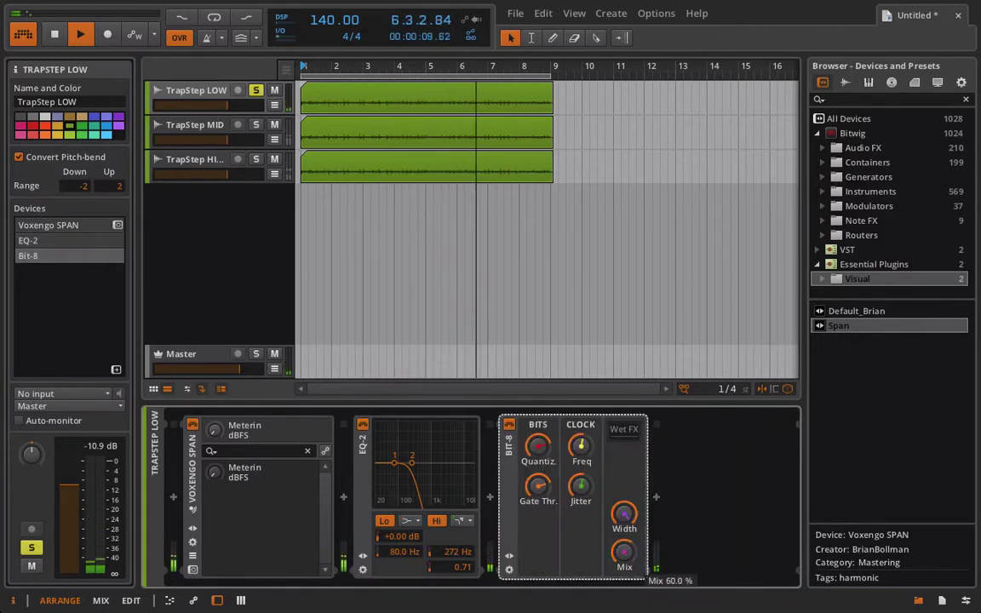
click(545, 426)
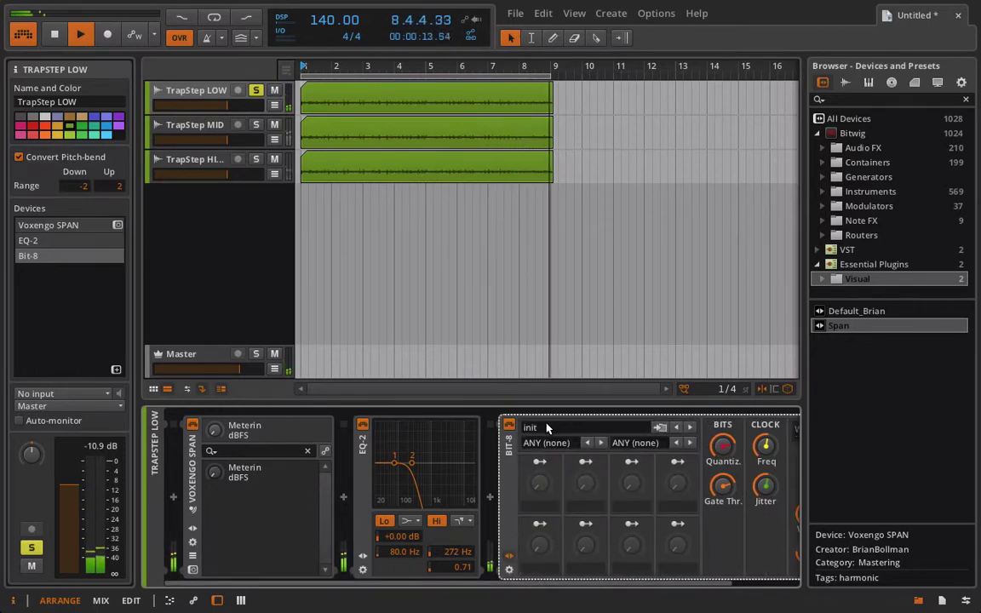
click(548, 428)
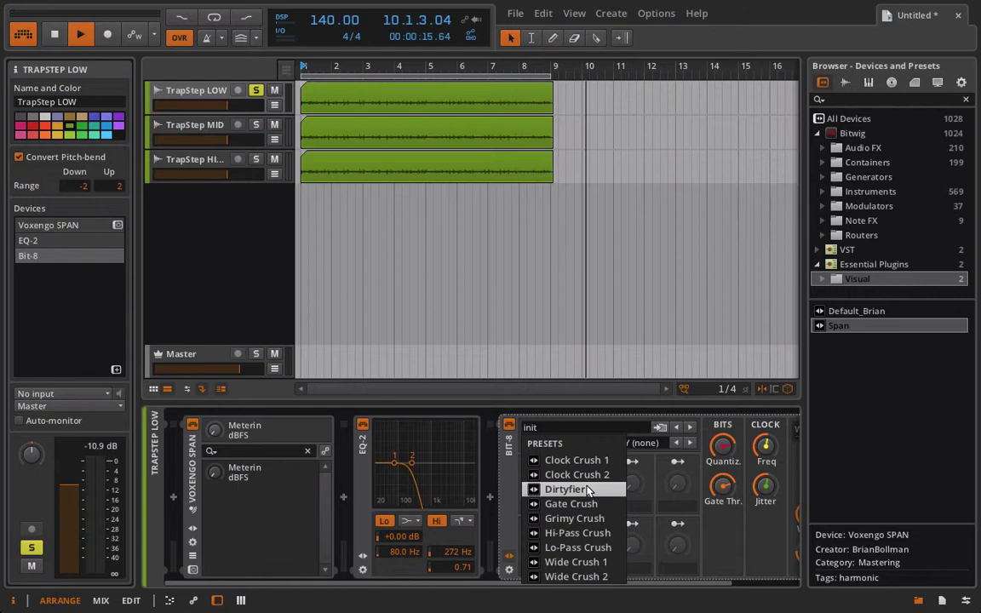
click(571, 562)
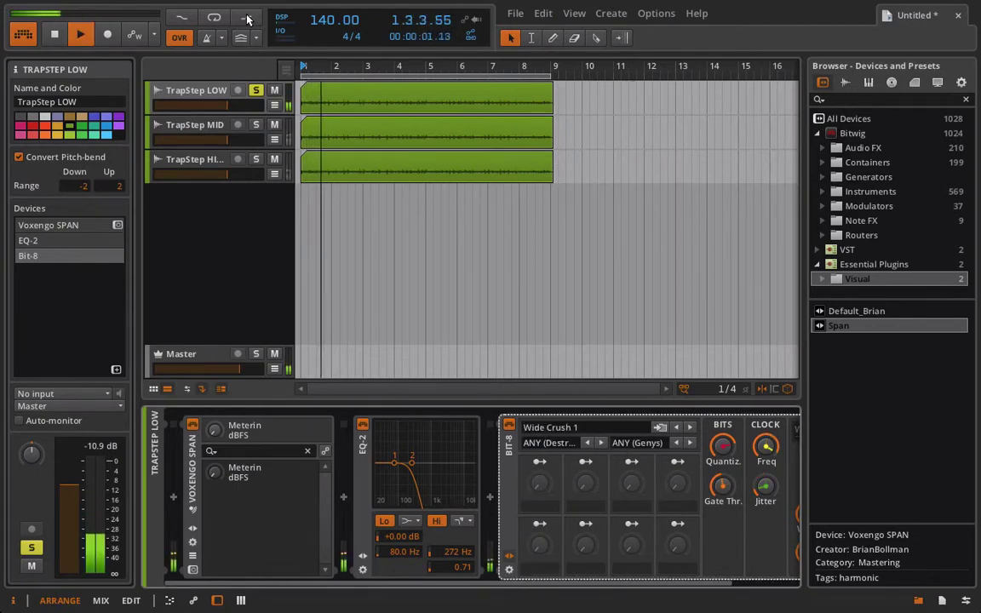
- Turn on arrangement looping, unsolo LOW, and set the Bit-8 Mix to about 55%
key(l)
scroll(697, 473, right, 2)
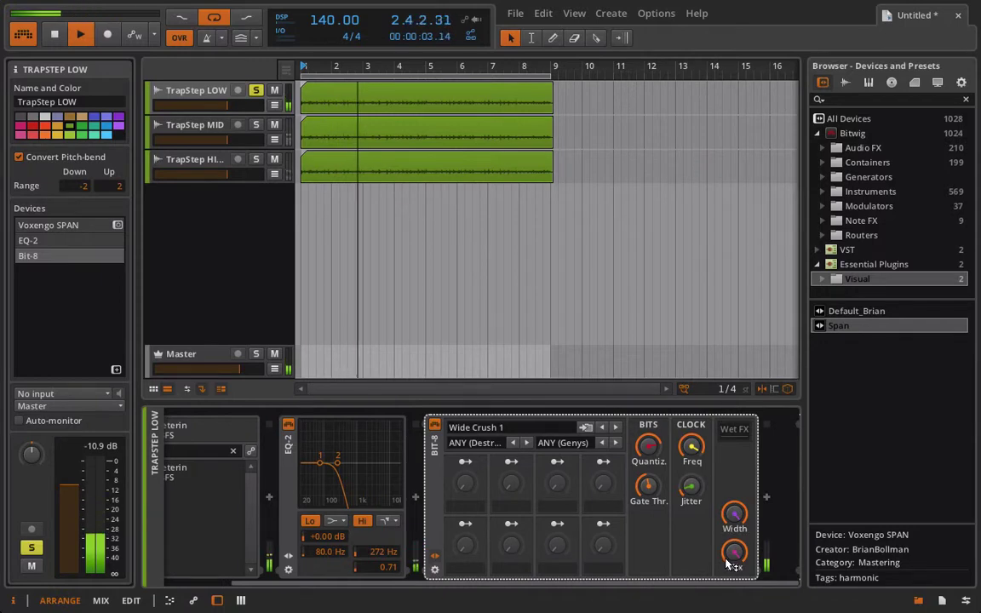
key(space)
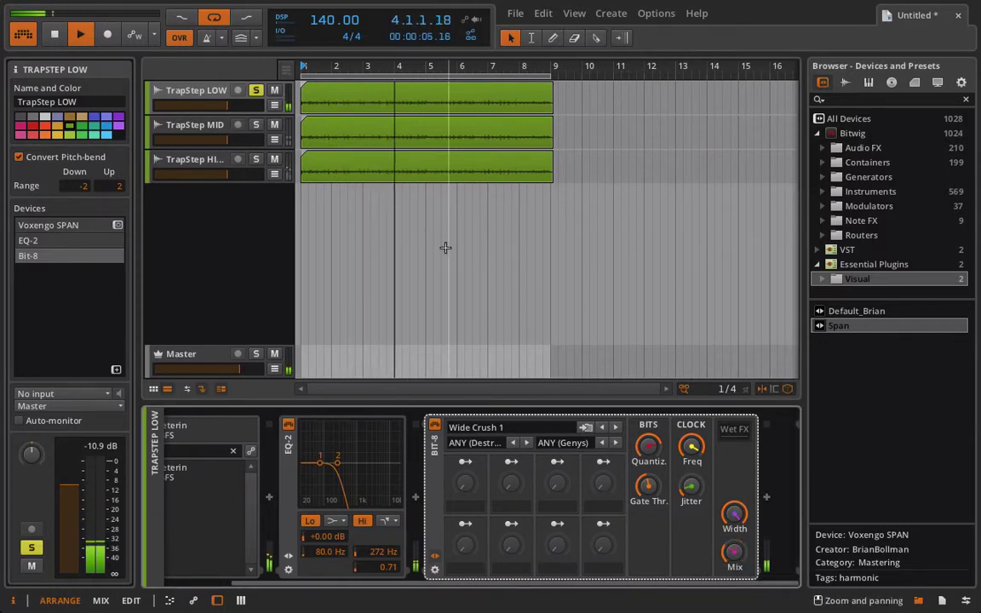
click(256, 90)
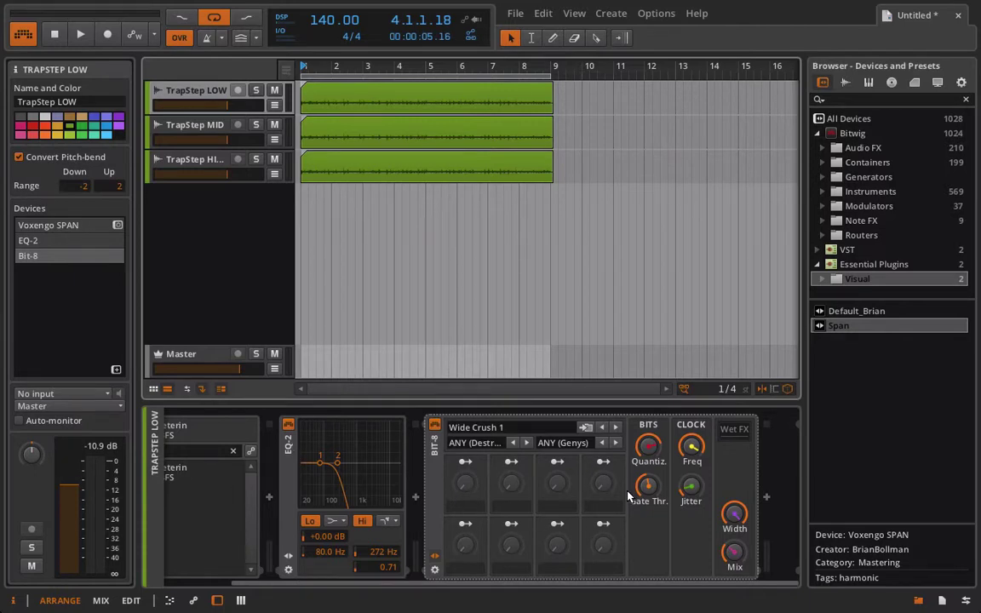
click(388, 522)
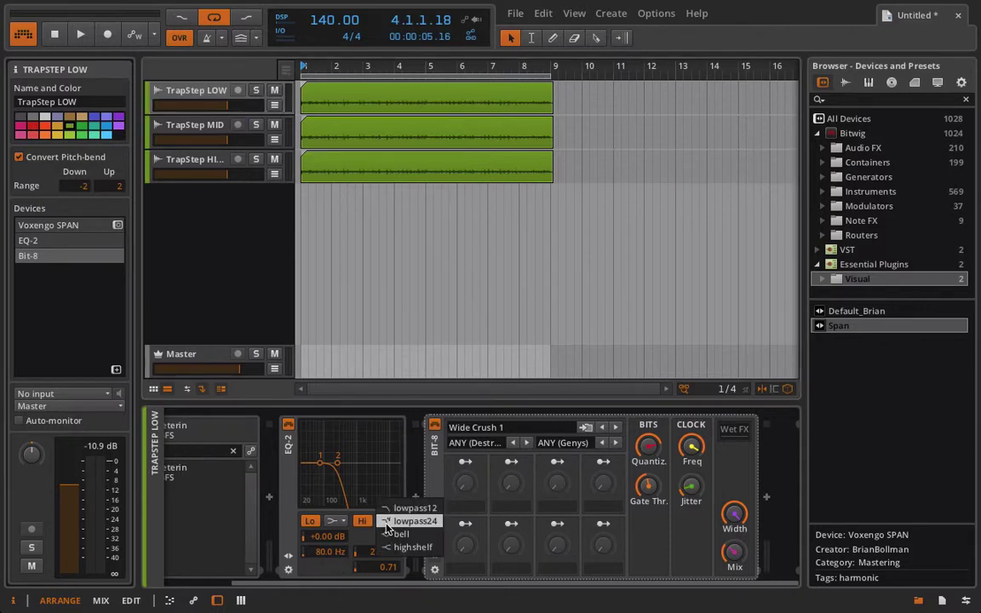
click(366, 331)
key(space)
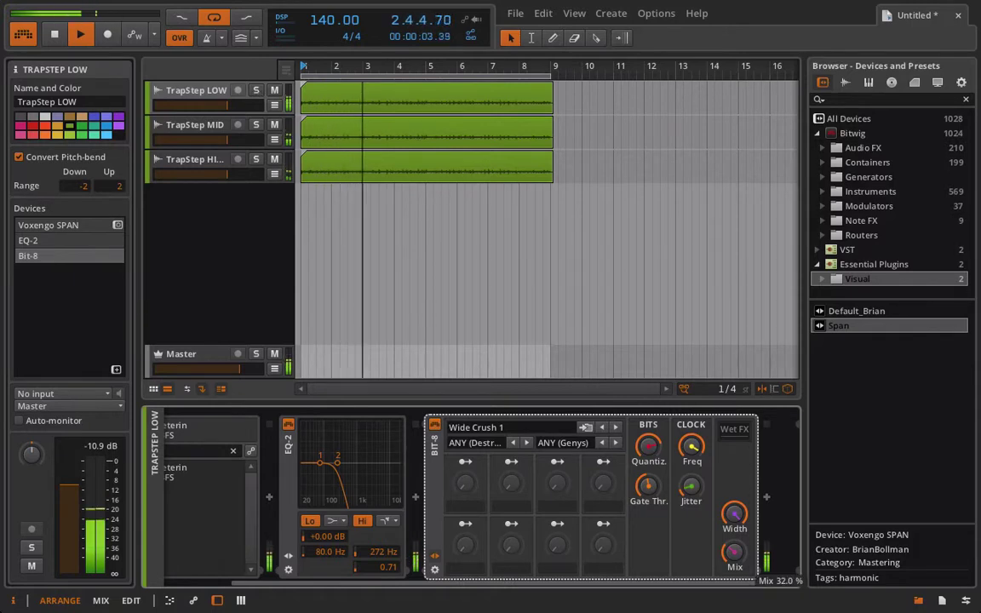
drag(735, 552, 735, 537)
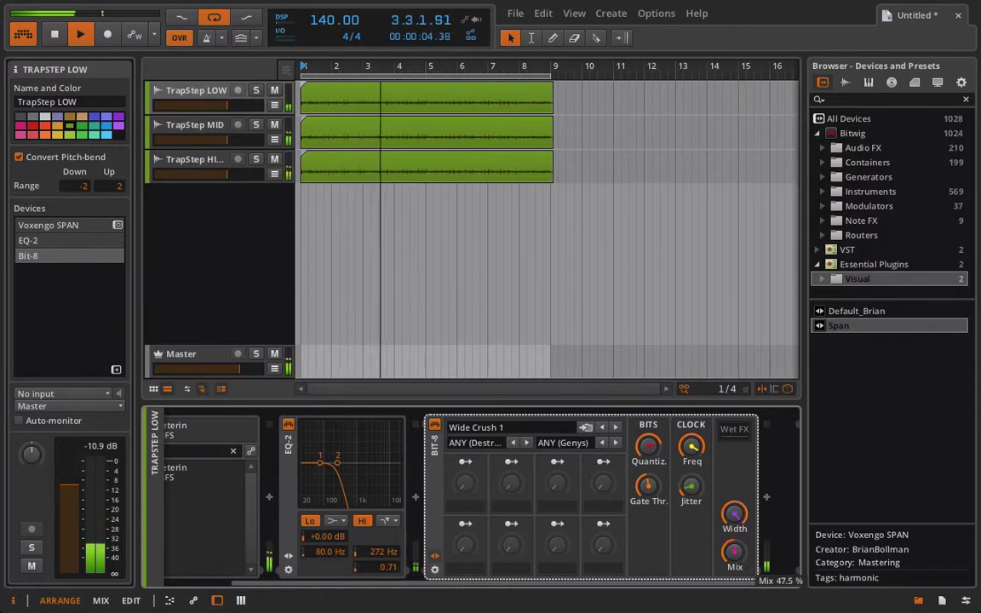
- Add a Compressor after Bit-8 on LOW with ratio about 1:3.7 and +9.8 dB output gain
click(766, 497)
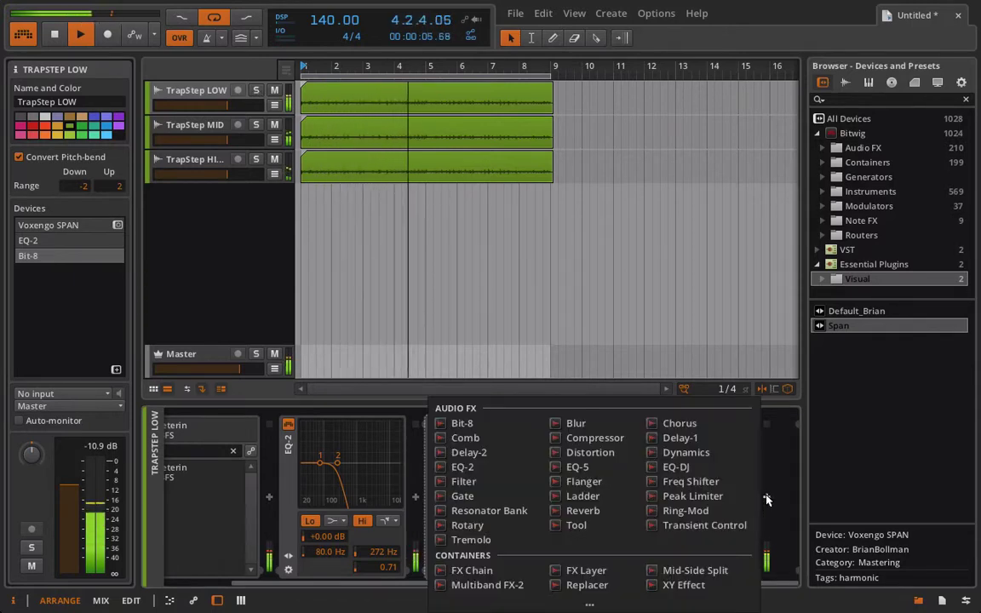
click(618, 438)
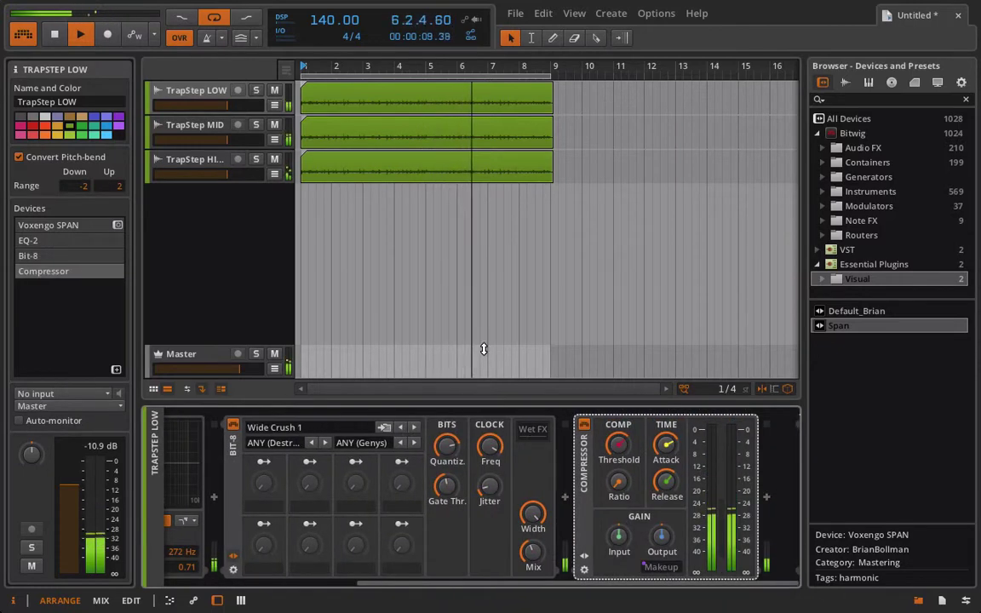
click(256, 91)
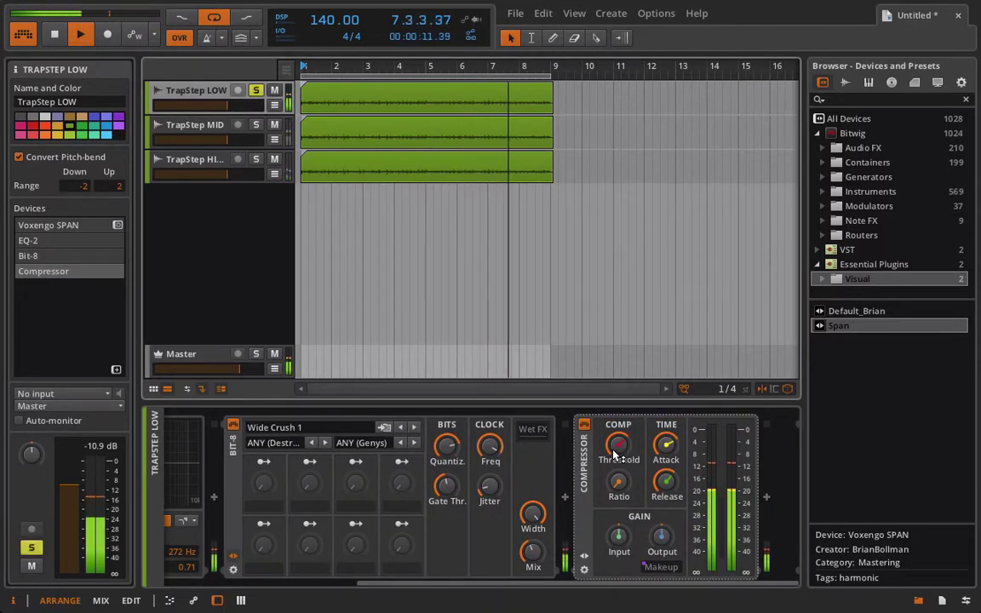
mouse_move(617, 487)
drag(617, 487, 617, 468)
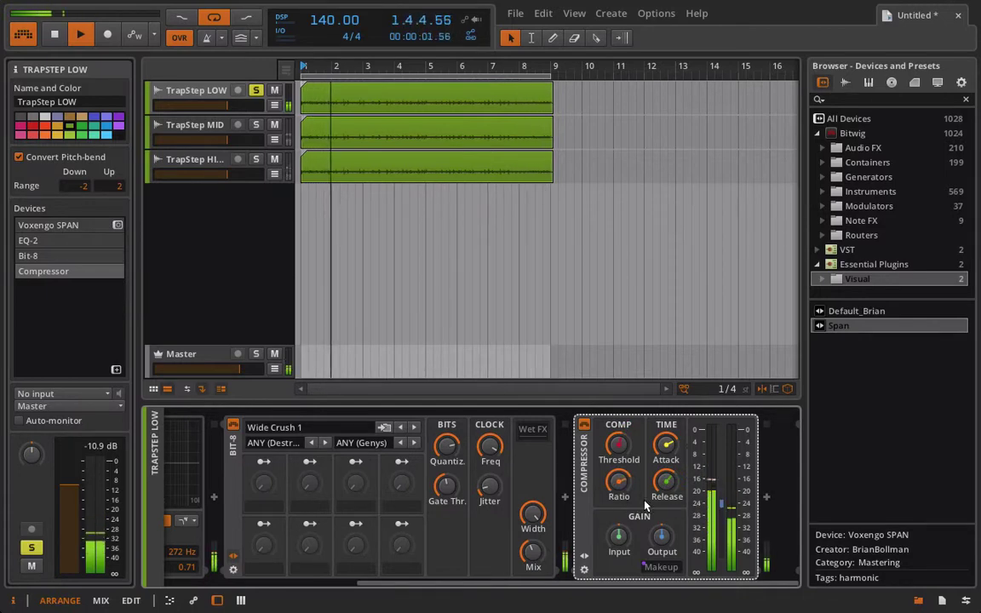
mouse_move(673, 449)
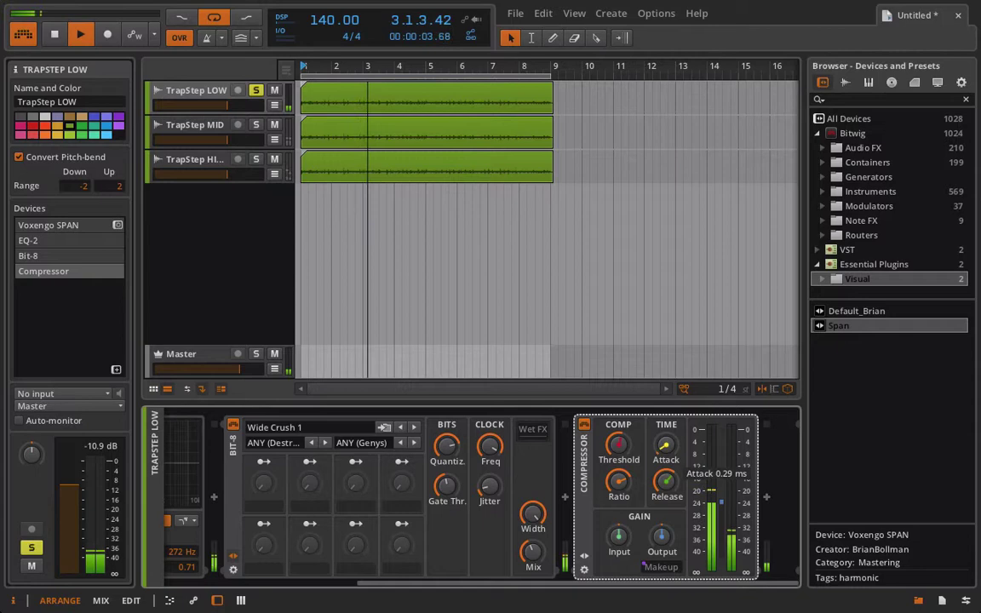
mouse_move(667, 482)
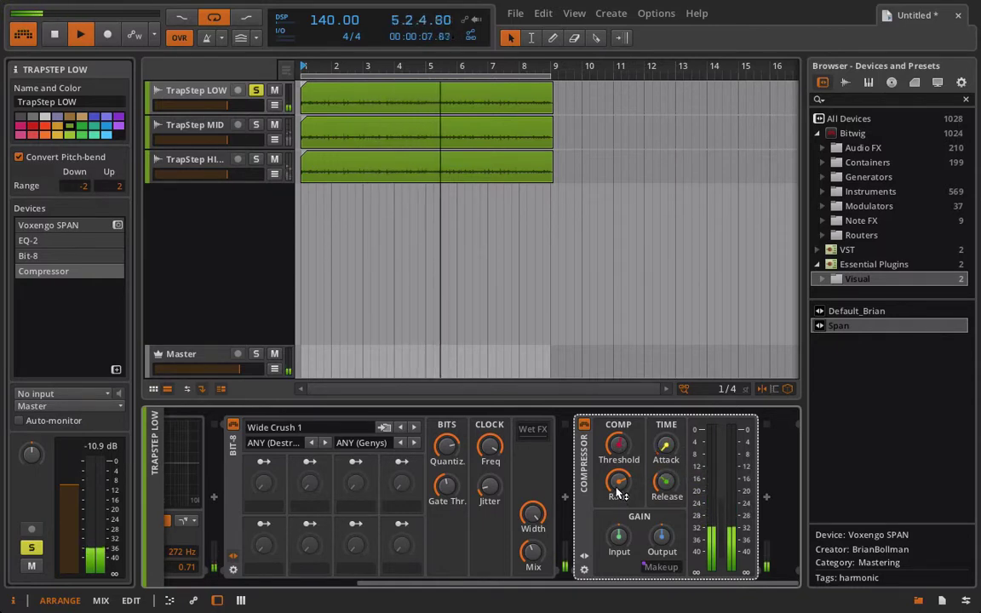
mouse_move(619, 484)
drag(620, 484, 619, 472)
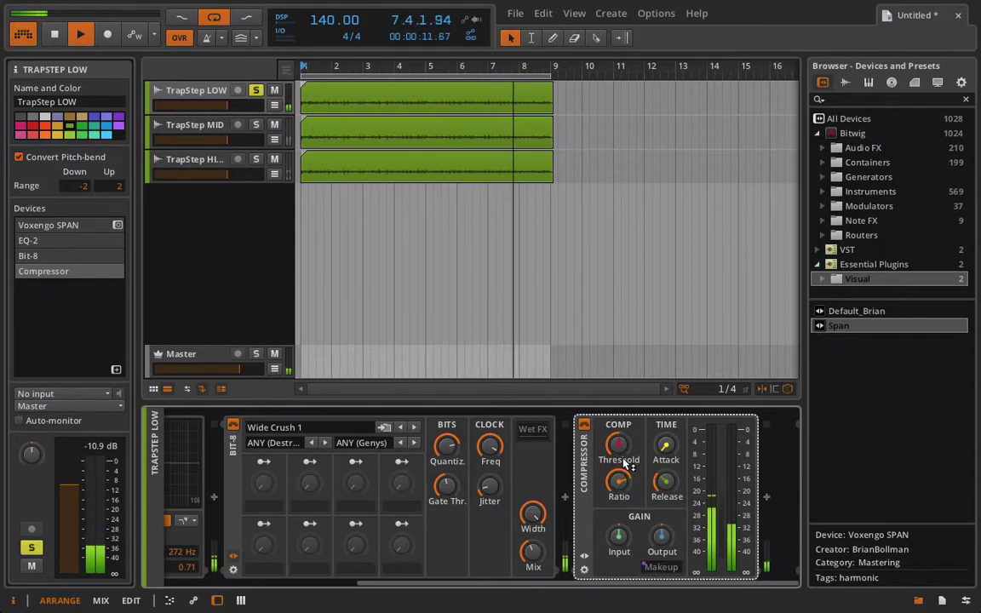
drag(665, 535, 665, 525)
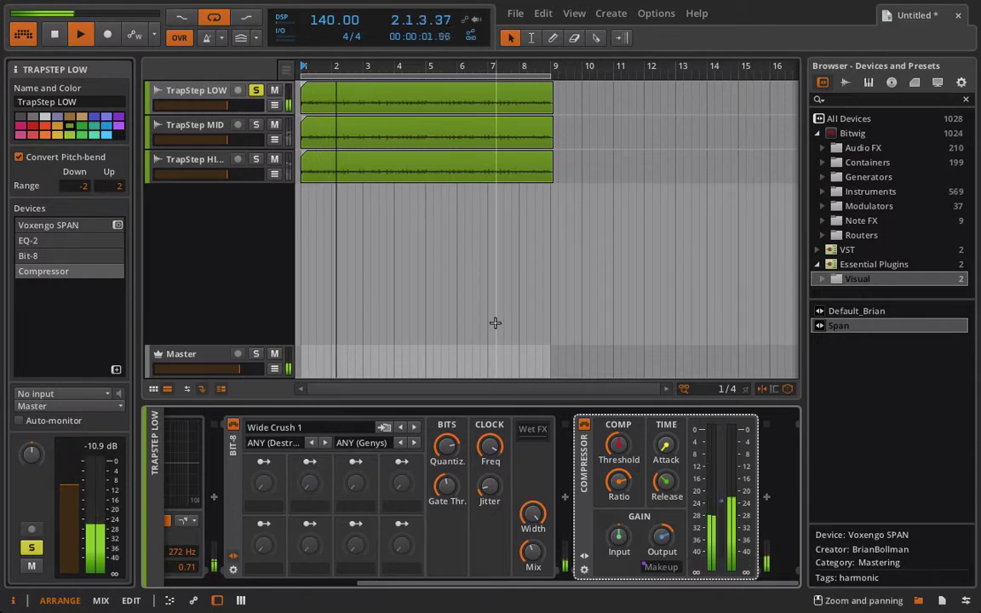
- Unsolo TrapStep LOW, lower its volume to -5.66 dB, then check the HIGH and MID EQ-2 devices
click(256, 90)
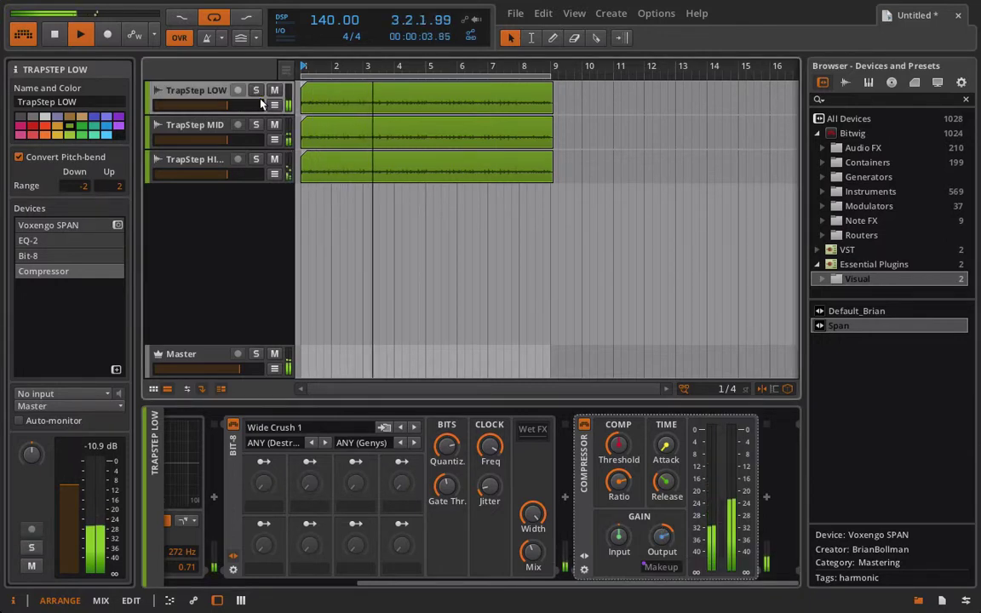
drag(208, 105, 203, 106)
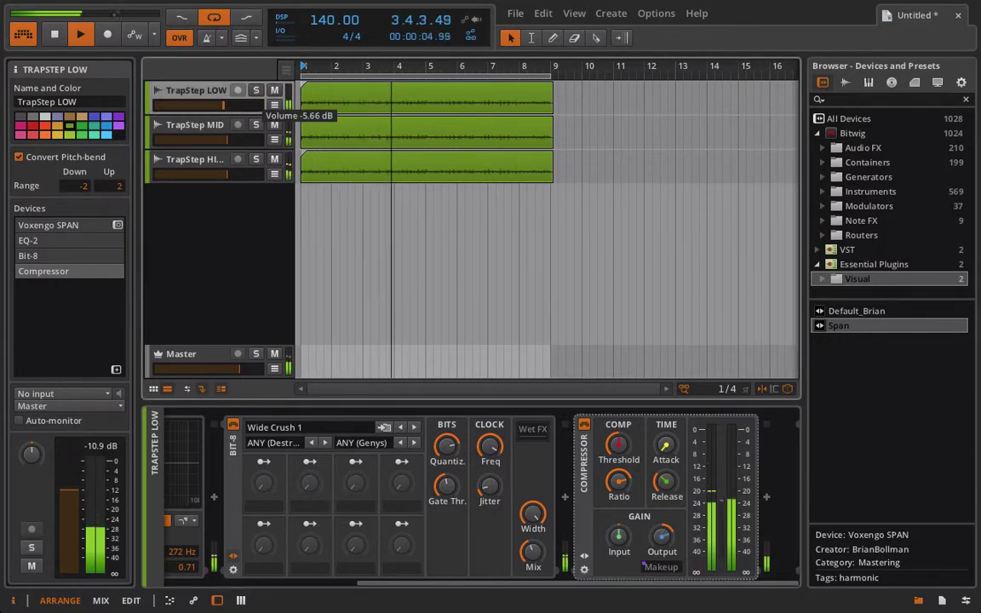
click(189, 162)
right_click(487, 498)
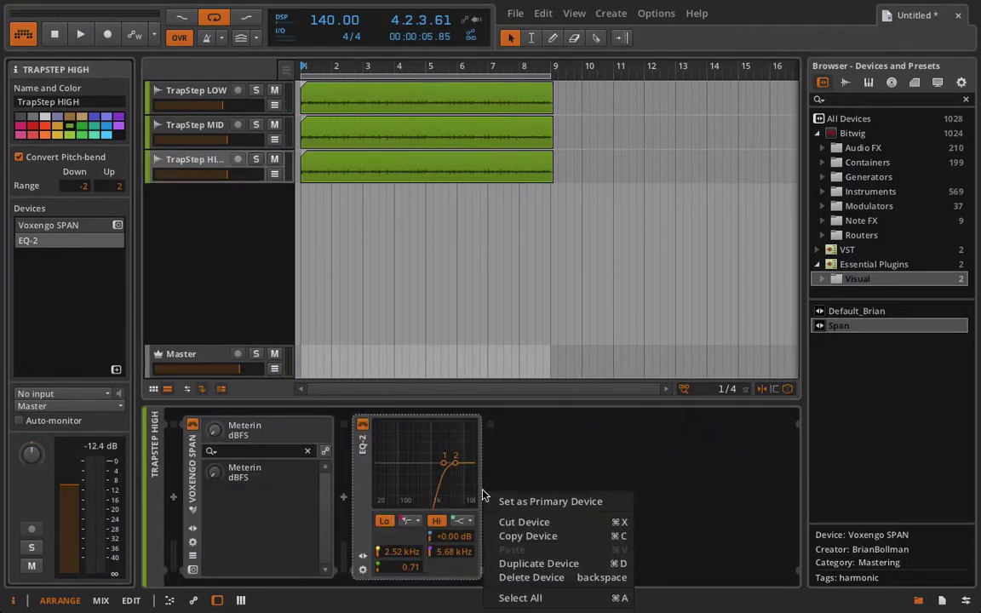
click(502, 499)
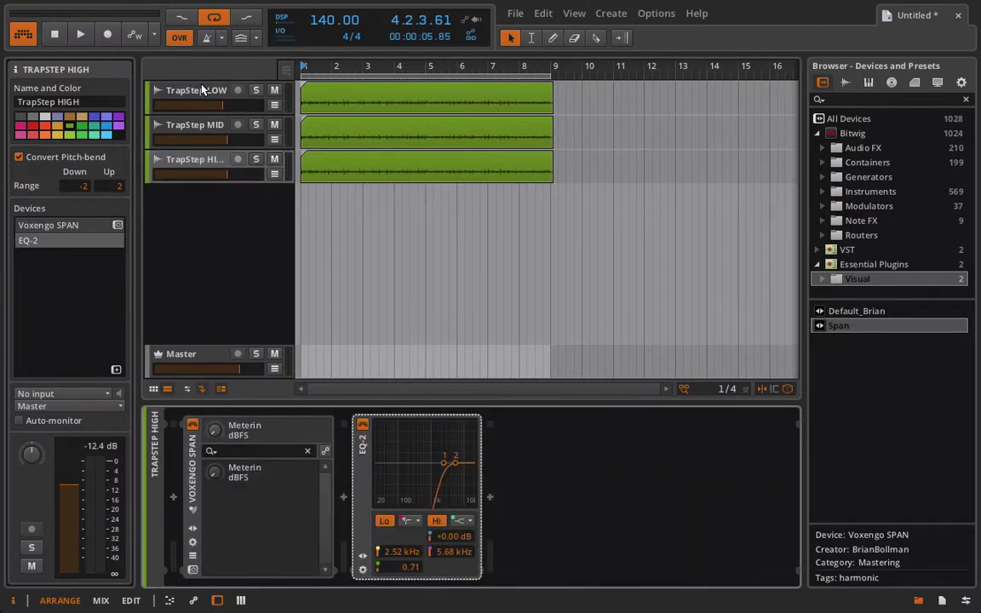
click(202, 125)
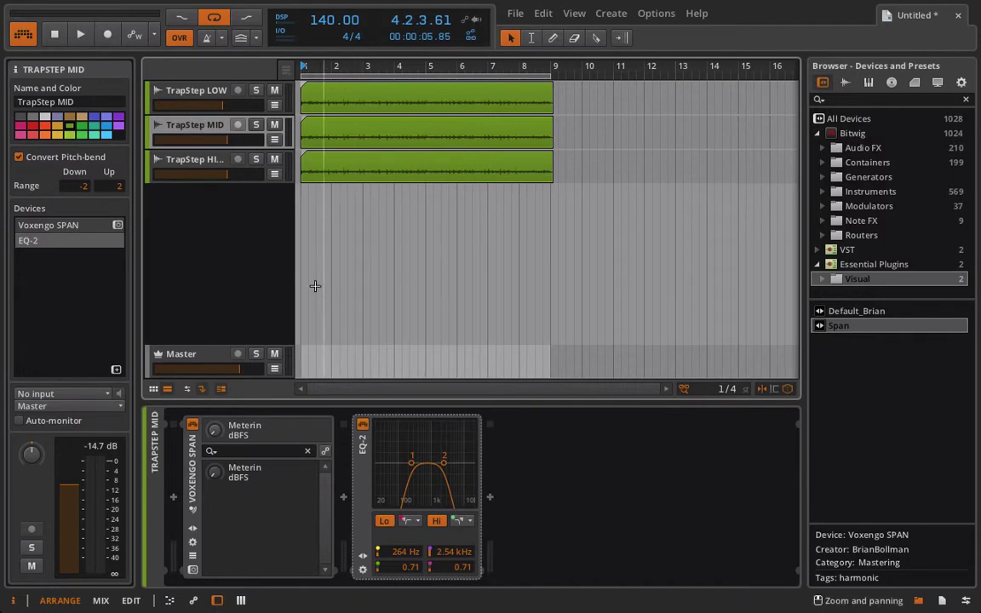
- Create a new effect track and put a Reverb device on it, removing a mistaken Tool device
right_click(224, 322)
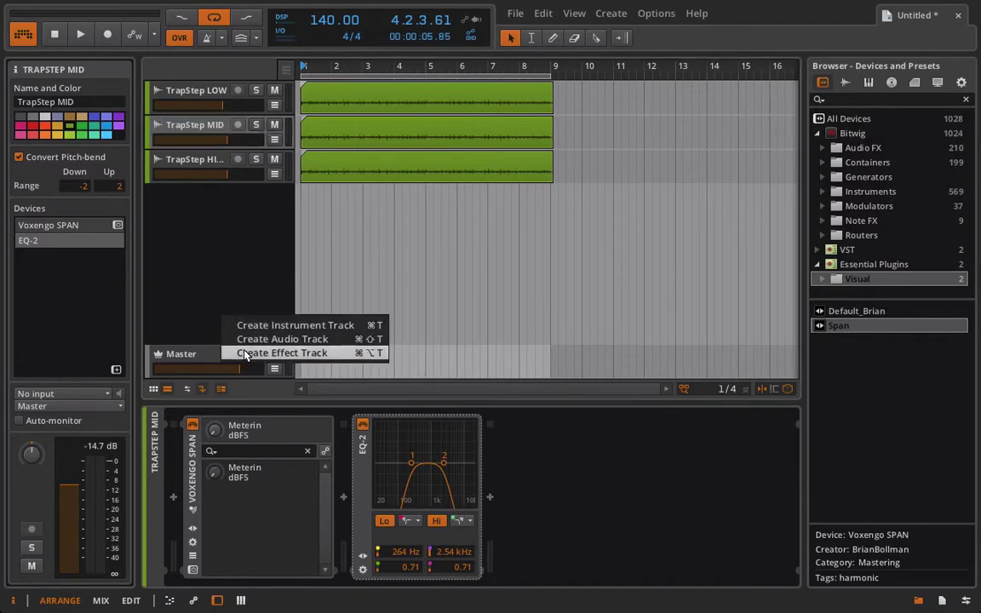
click(245, 354)
double_click(261, 492)
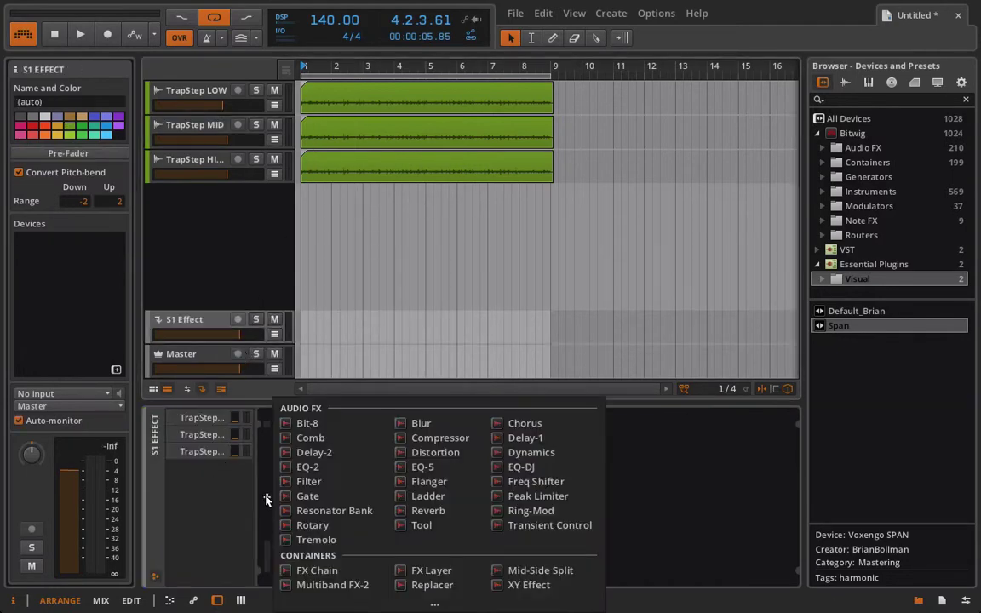
double_click(416, 526)
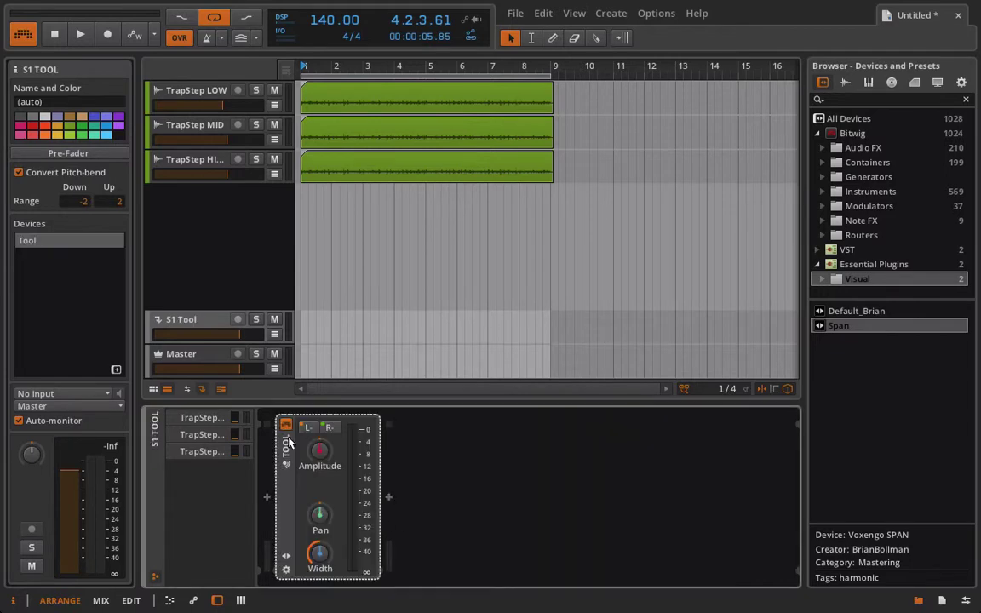
key(Delete)
double_click(267, 499)
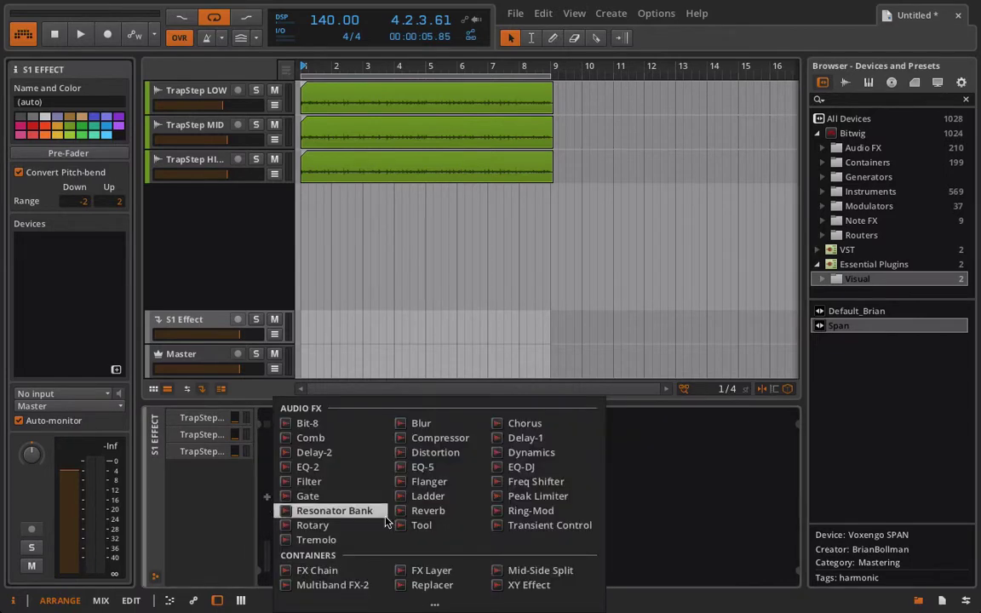
double_click(426, 511)
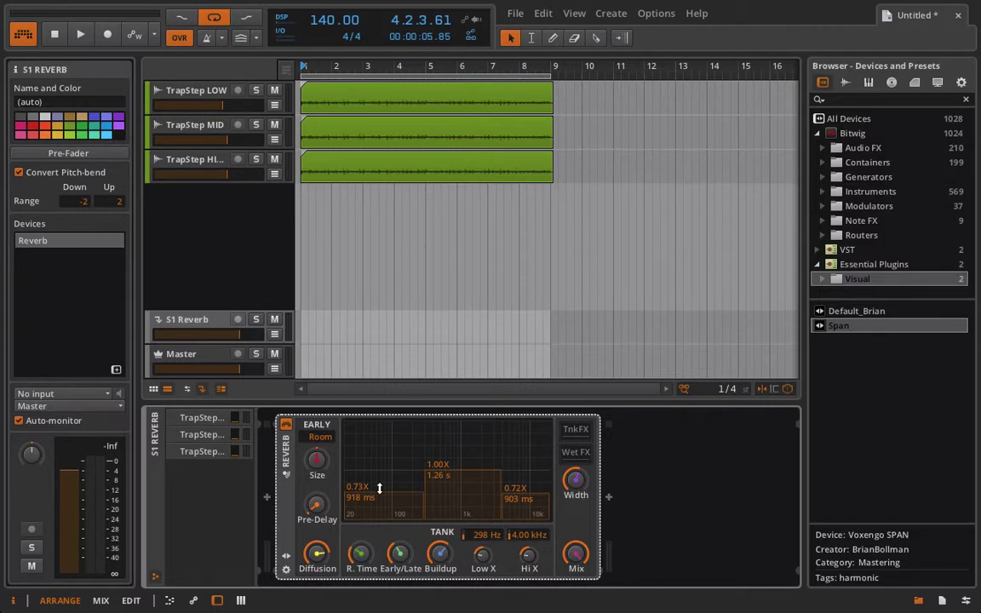
- Load the Falling Hall preset on the Reverb and start the loop playing
click(287, 555)
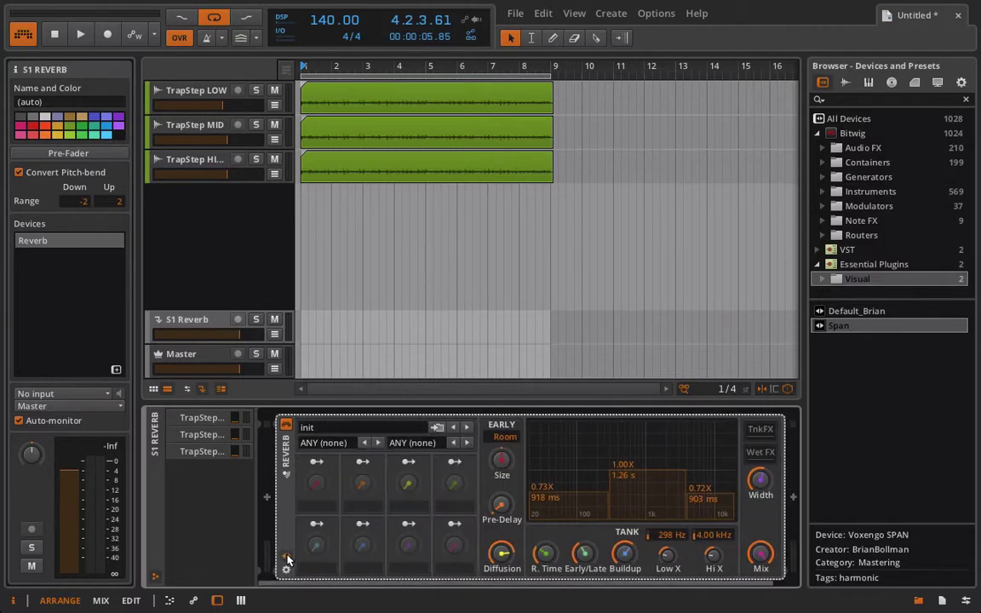
click(383, 428)
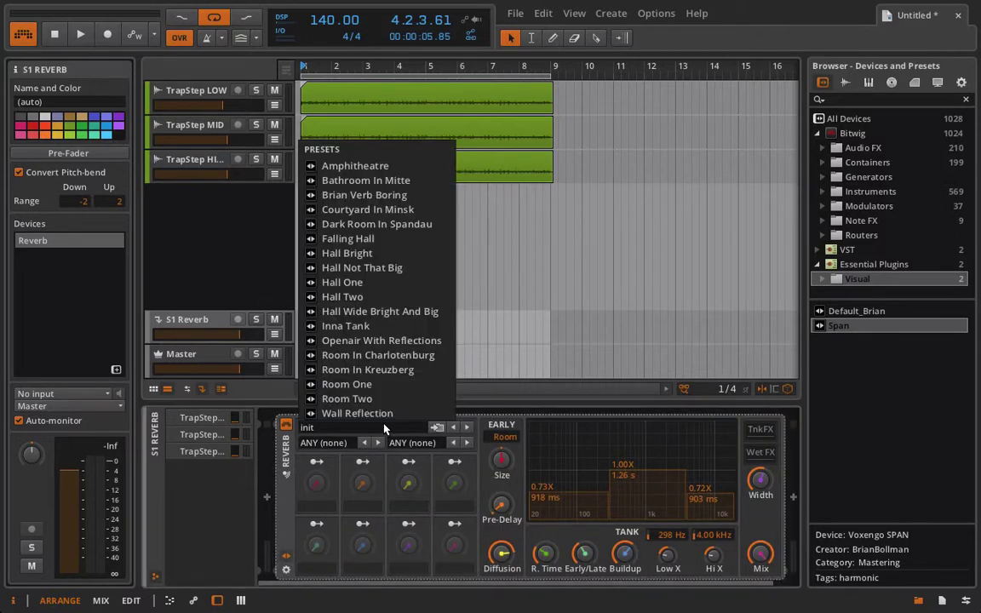
click(409, 239)
key(space)
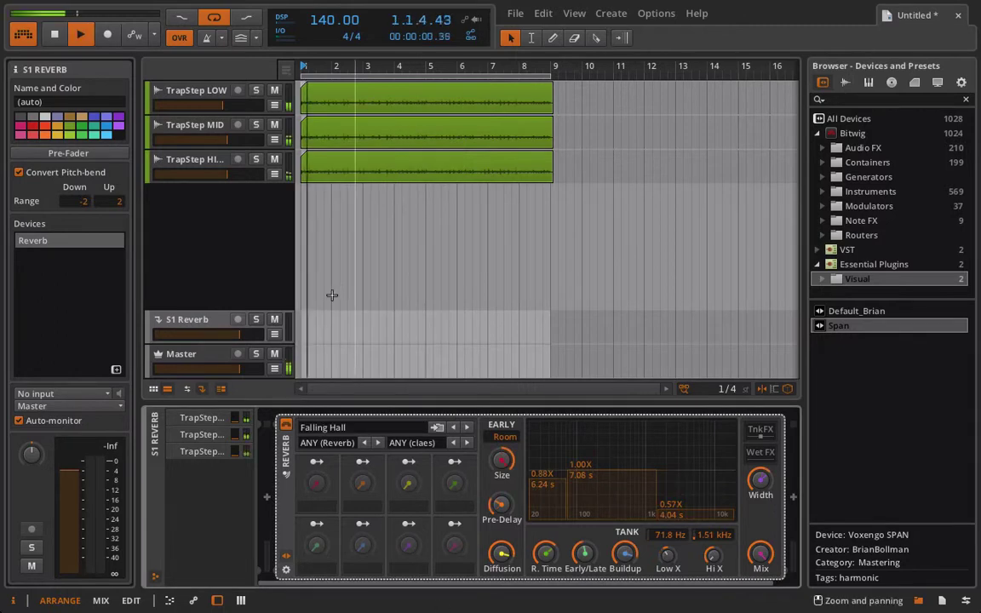
click(175, 126)
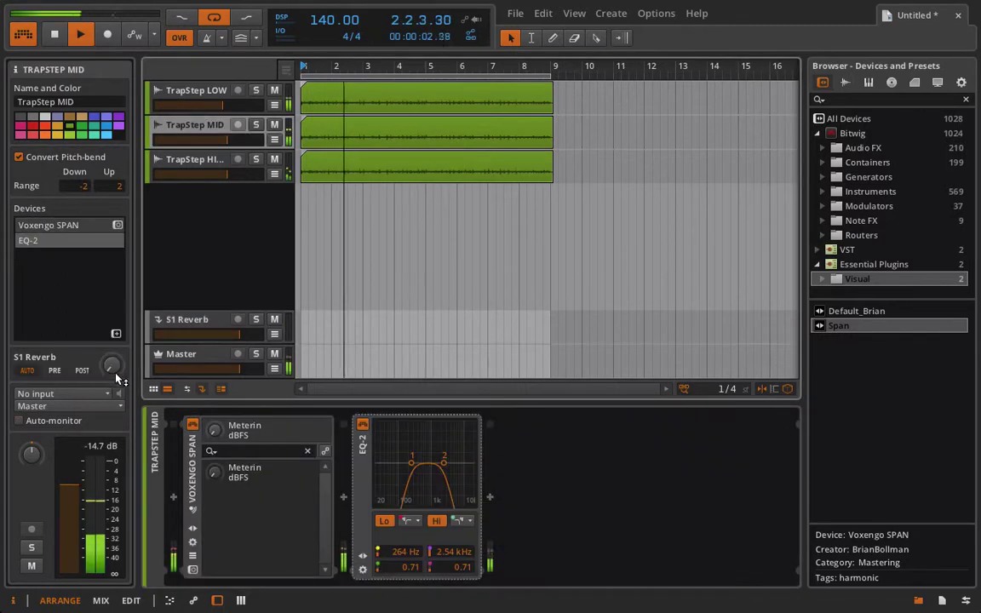
- Send TrapStep MID to S1 Reverb at about -7.85 dB and TrapStep HIGH at -16.3 dB
drag(112, 366, 112, 337)
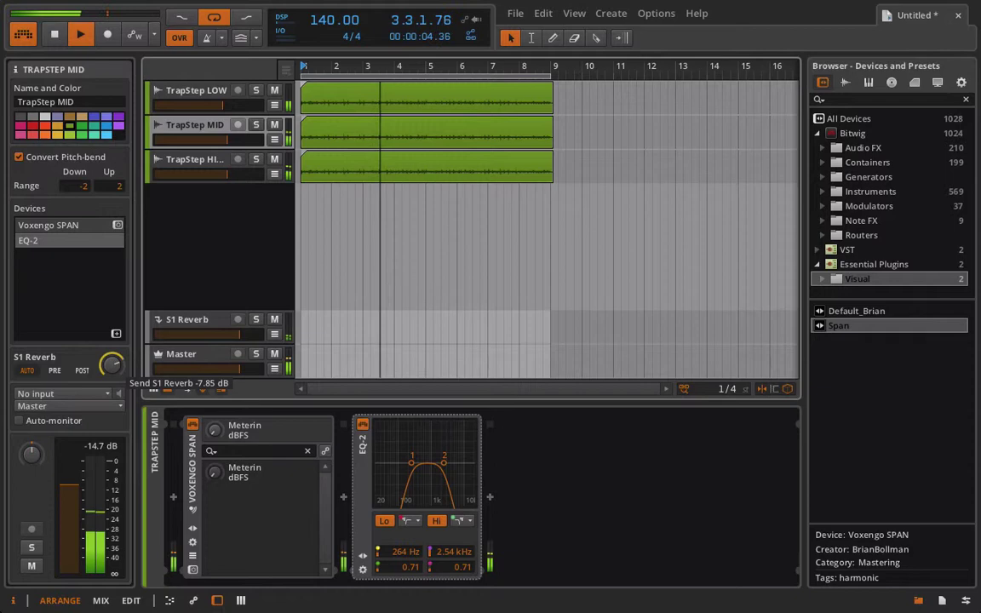
click(196, 167)
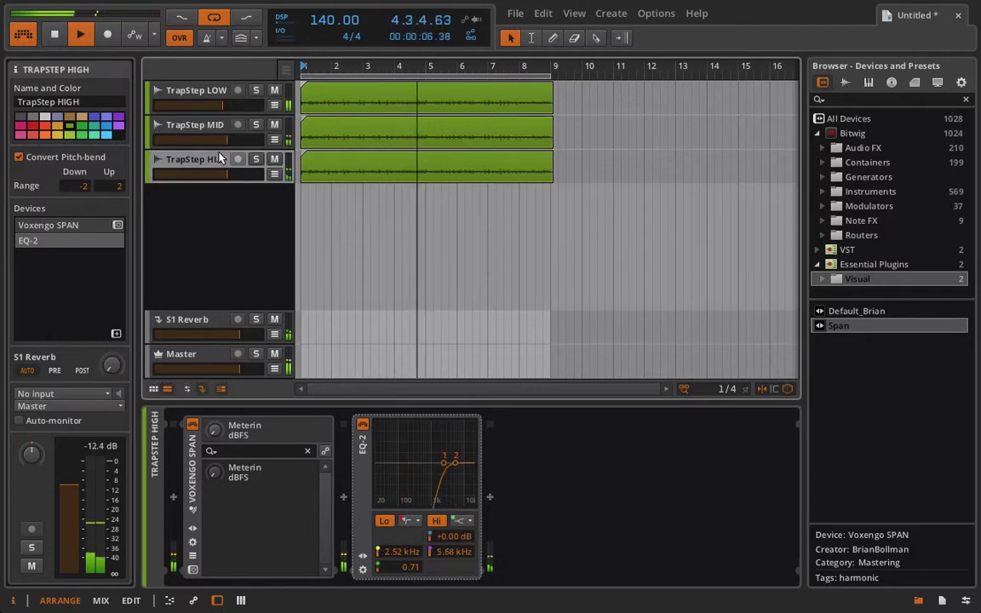
drag(111, 365, 112, 372)
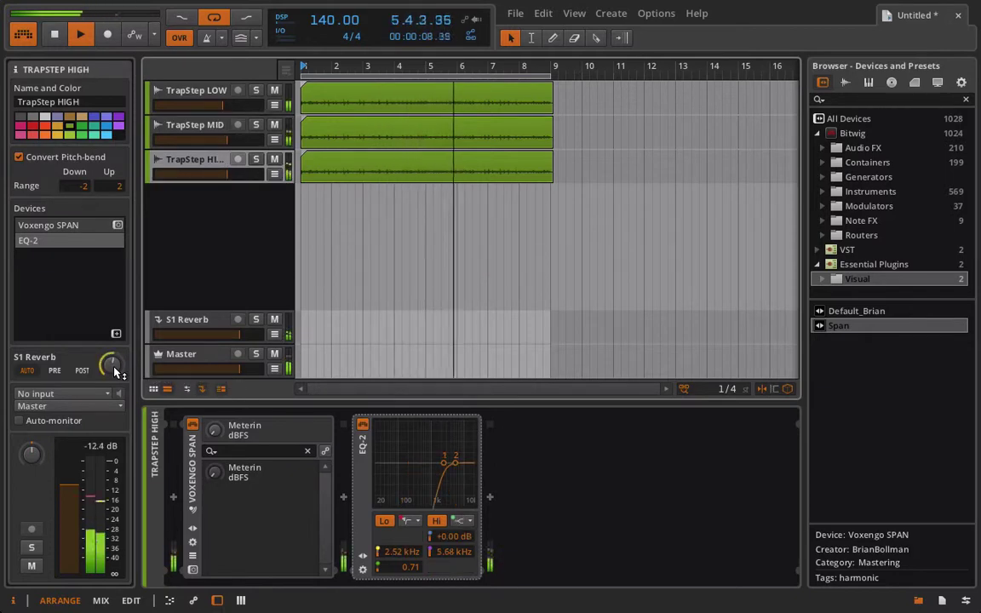
scroll(111, 366, up, 3)
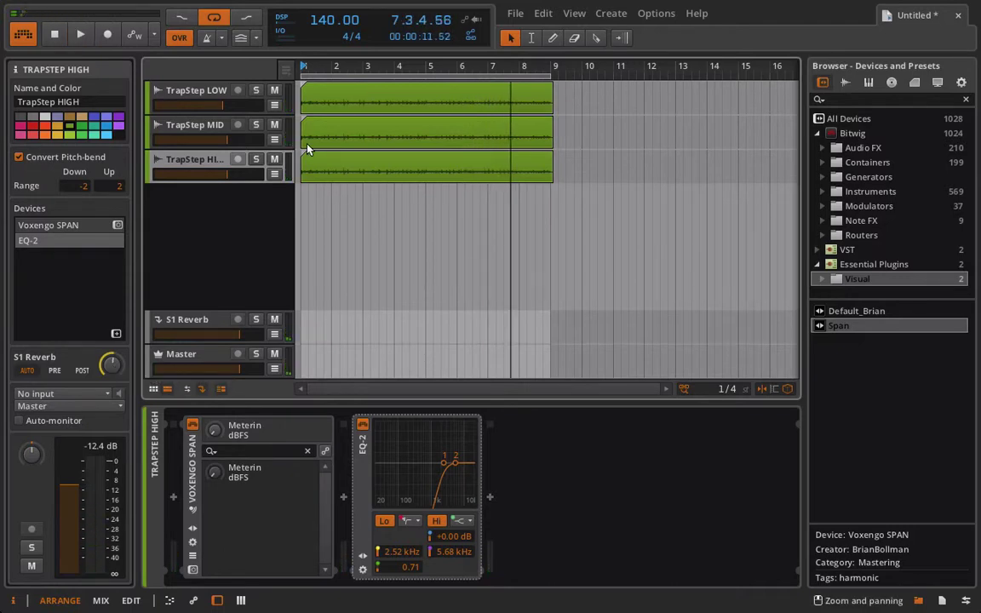
- Raise TrapStep LOW's S1 Reverb send, then audition the MID and HIGH tracks and stop playback
click(210, 91)
key(space)
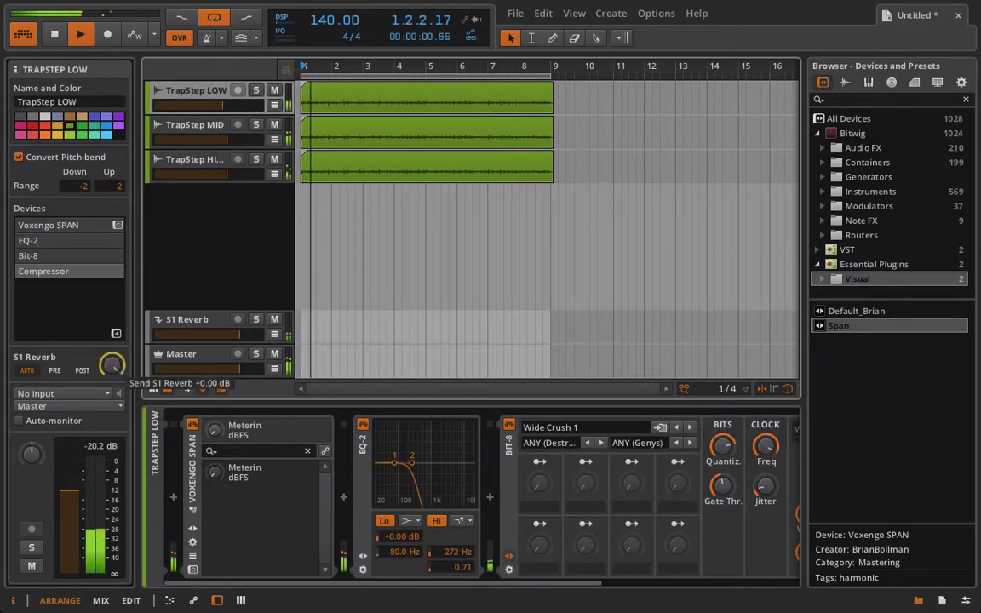
drag(117, 368, 117, 359)
key(space)
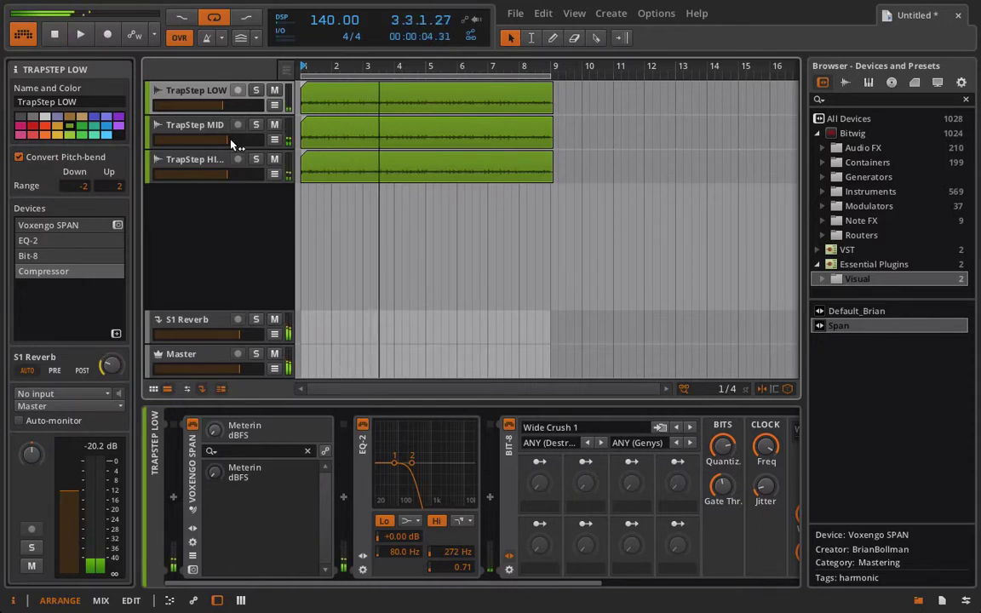
click(189, 129)
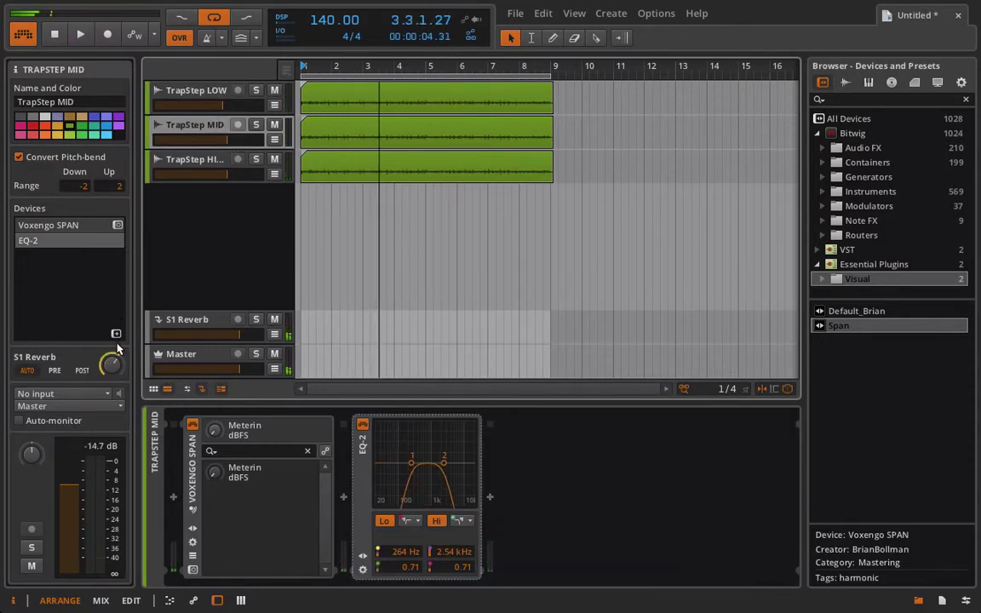
key(space)
click(184, 168)
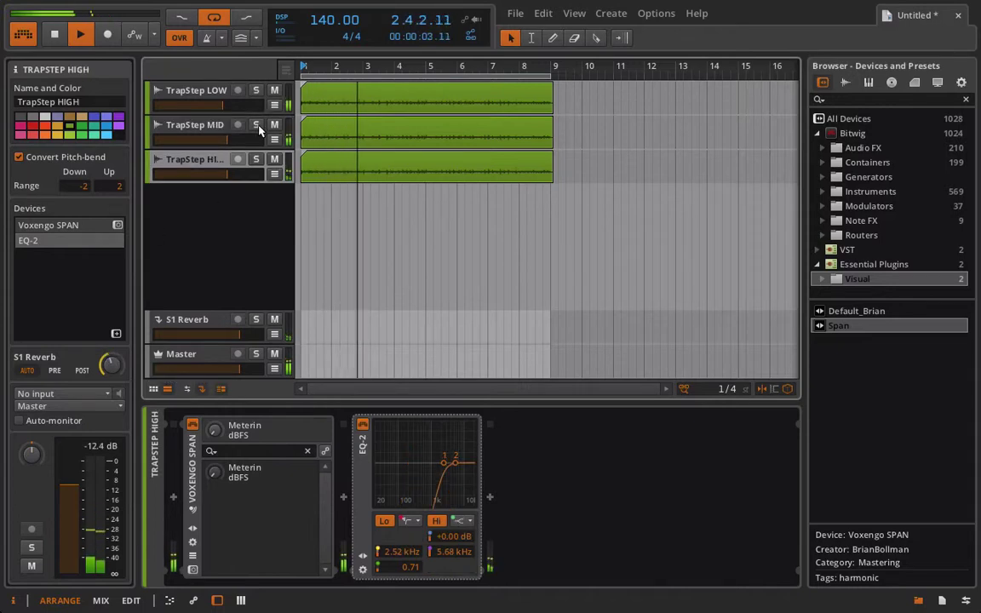
key(space)
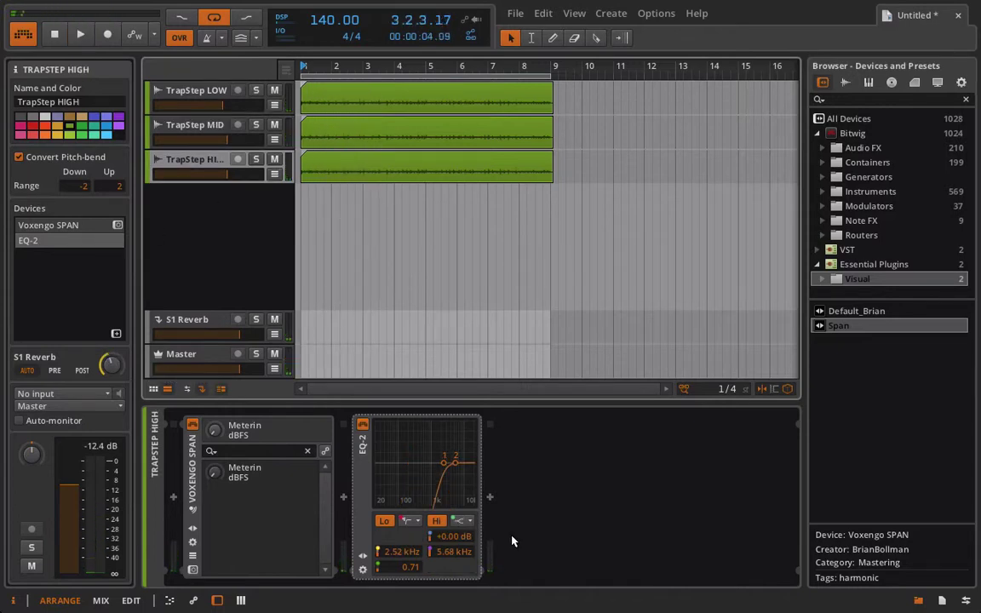
- Add a Delay-2 after EQ-2 on TrapStep HIGH with the Night Insects preset and play the loop
click(490, 498)
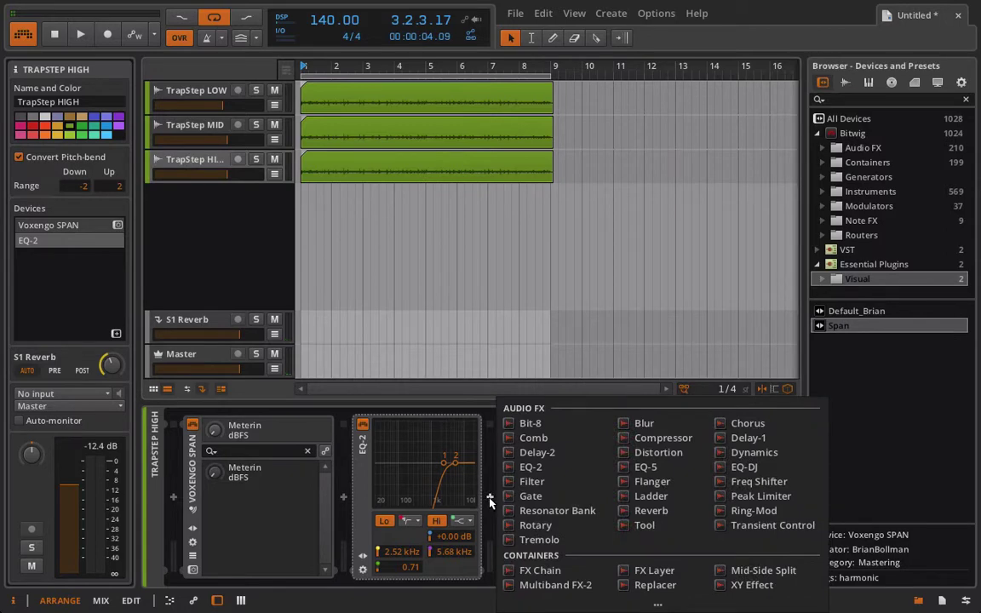
click(543, 452)
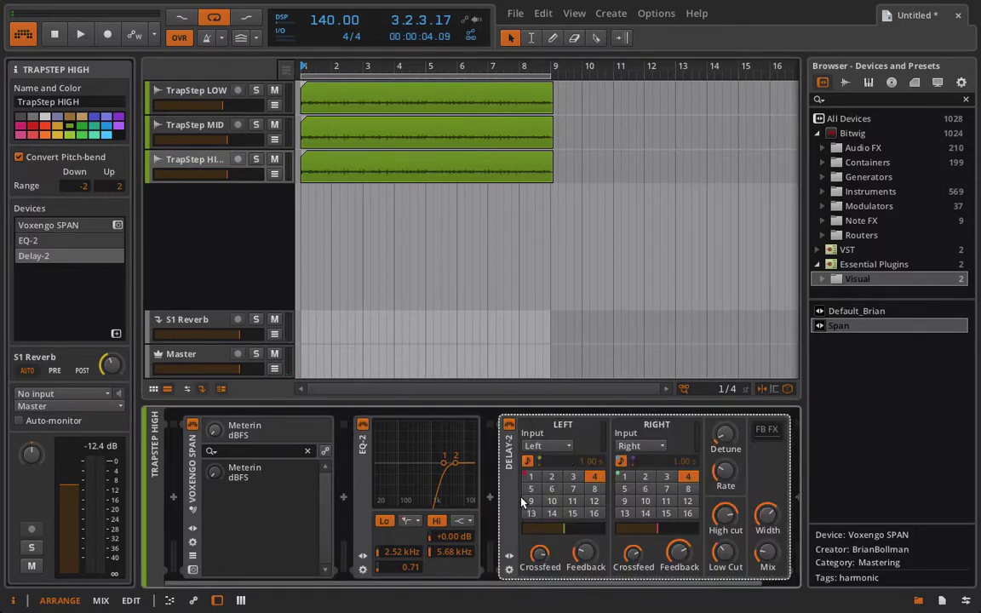
click(507, 558)
click(533, 427)
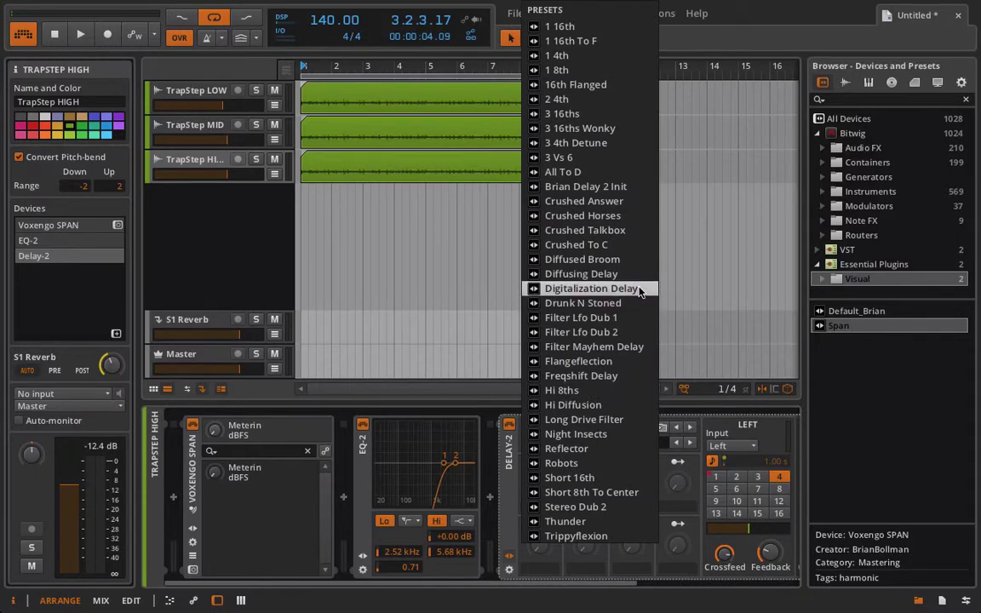
click(575, 434)
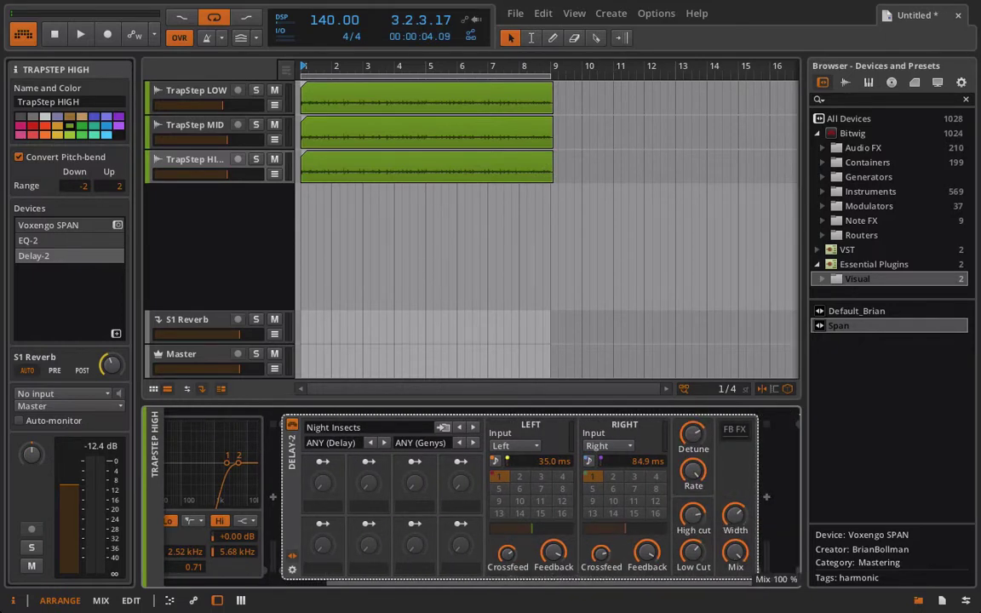
key(space)
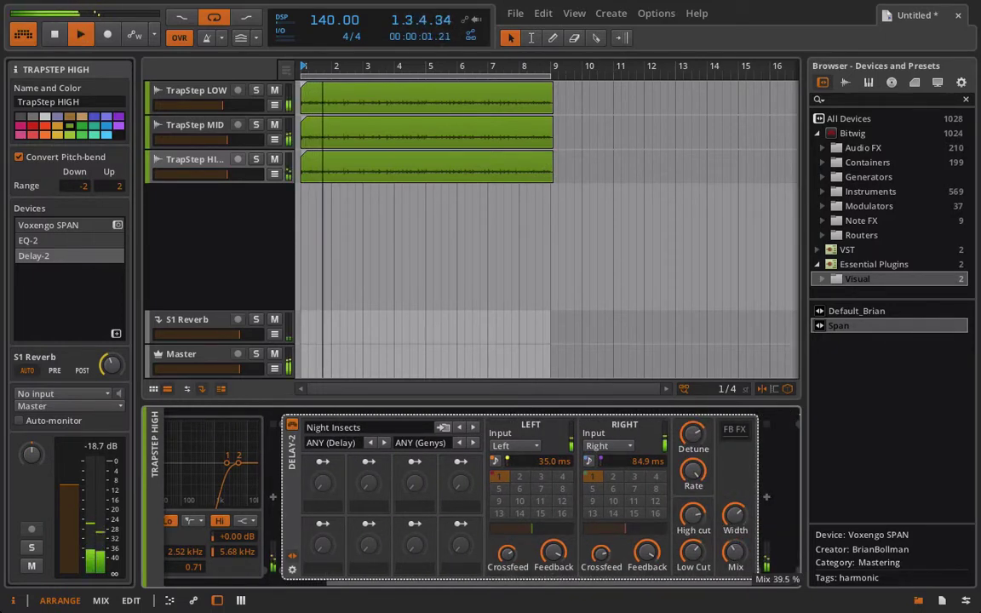
scroll(563, 450, up, 2)
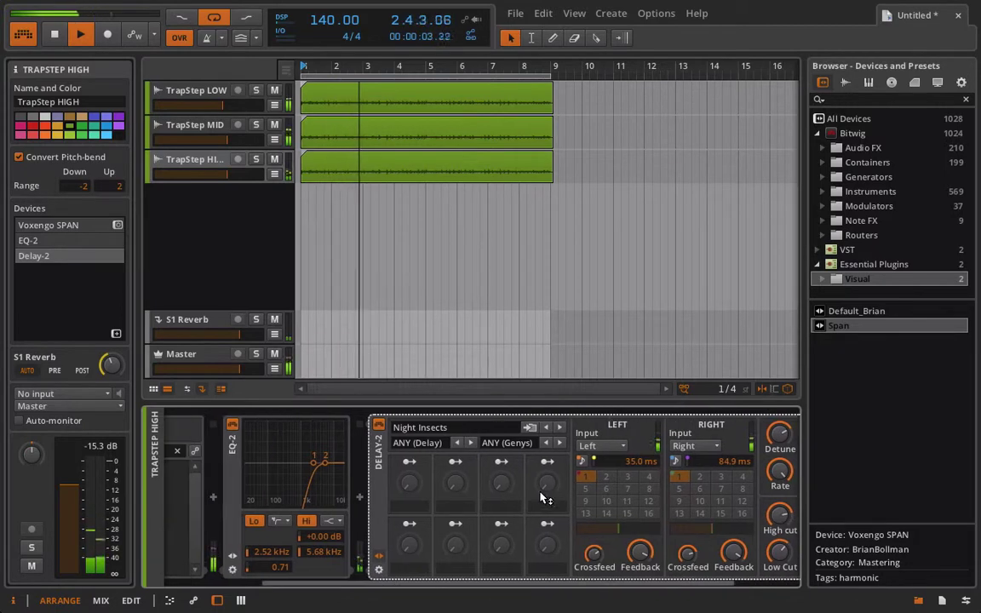
scroll(549, 469, down, 2)
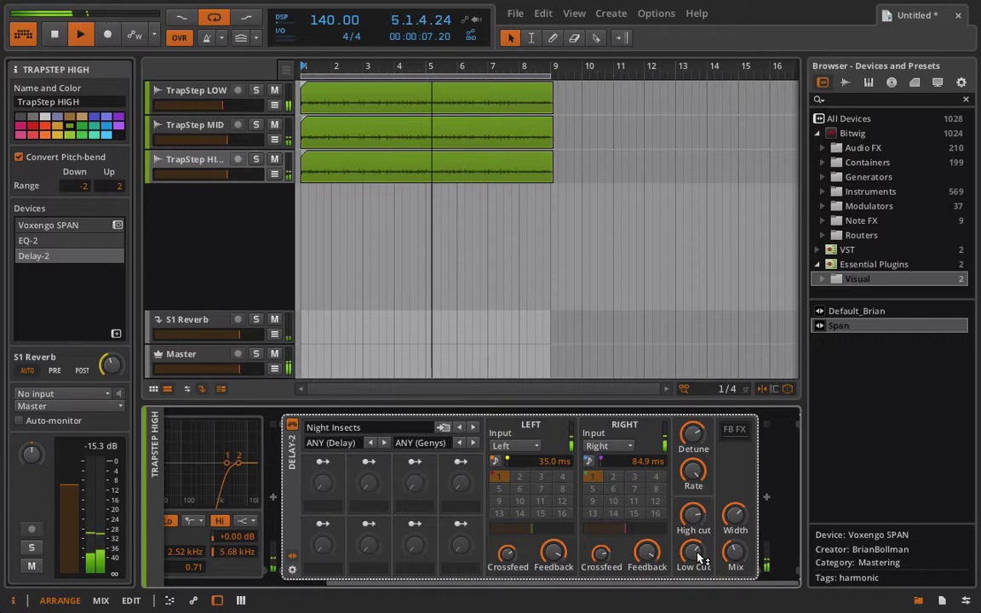
mouse_move(694, 554)
mouse_move(694, 515)
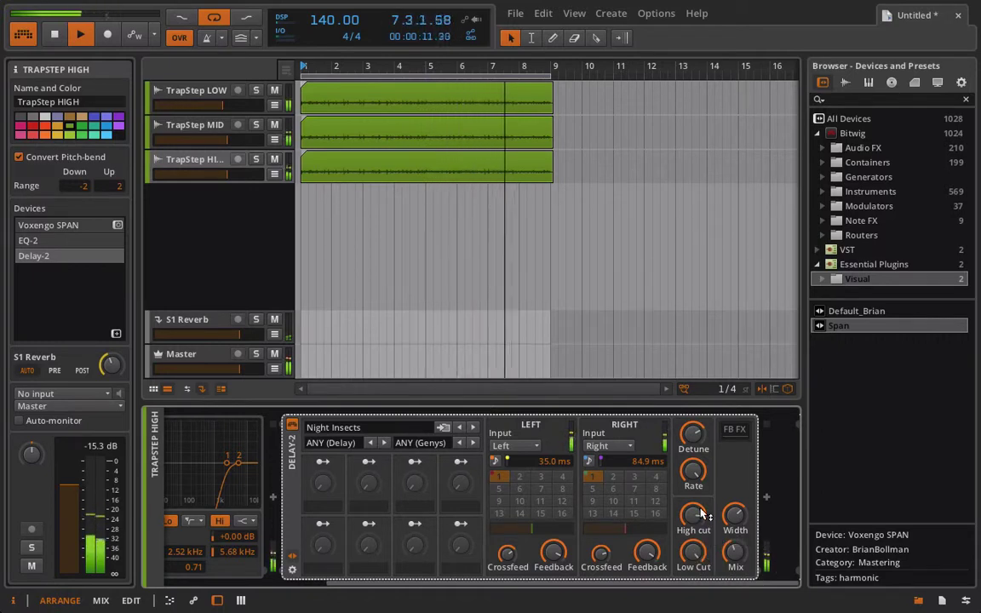
click(180, 126)
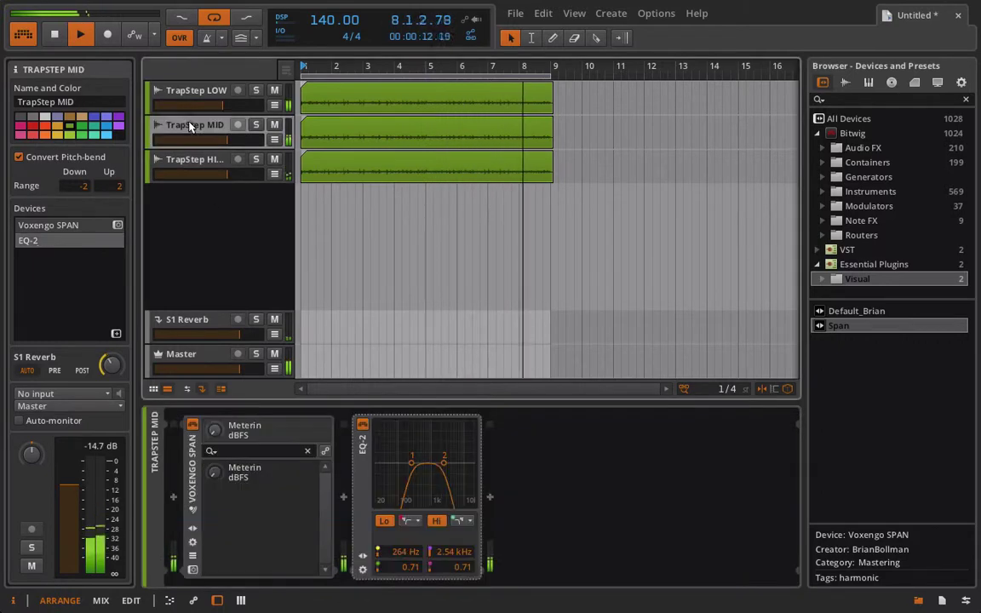
- Add a Flanger after EQ-2 with Wide and Neg. enabled and LFO amount at full
click(489, 498)
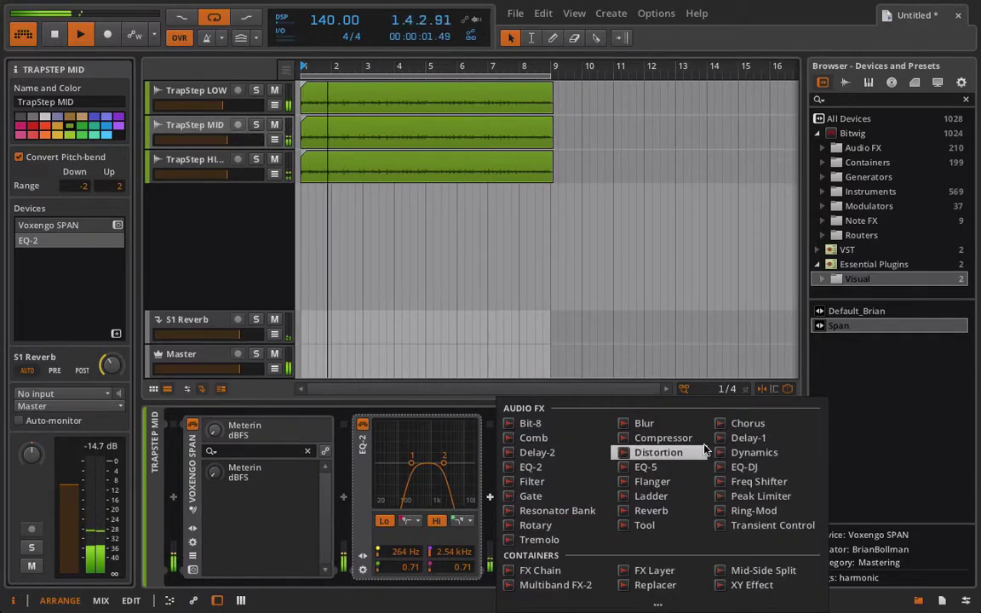
click(664, 481)
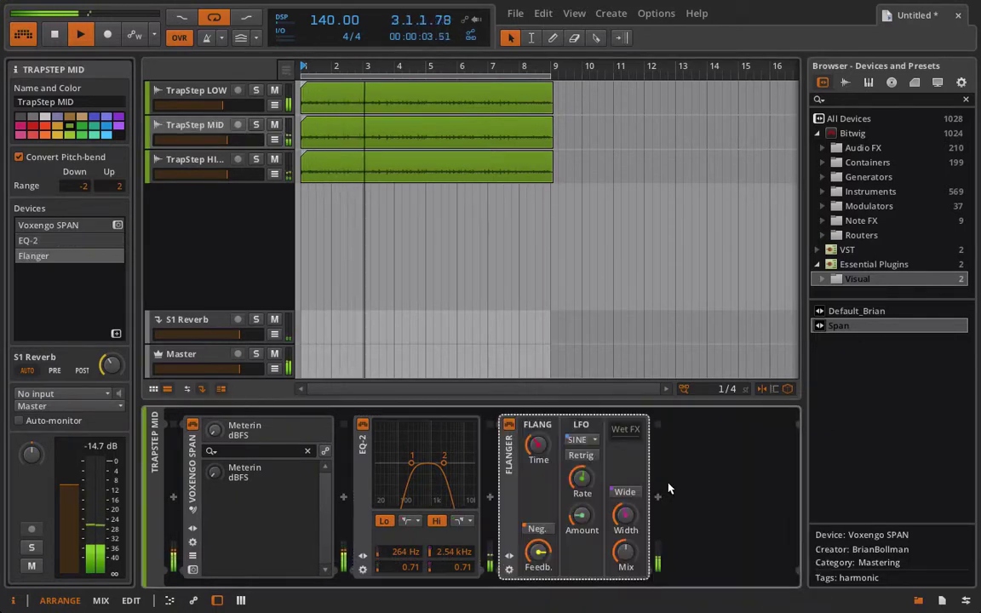
click(621, 497)
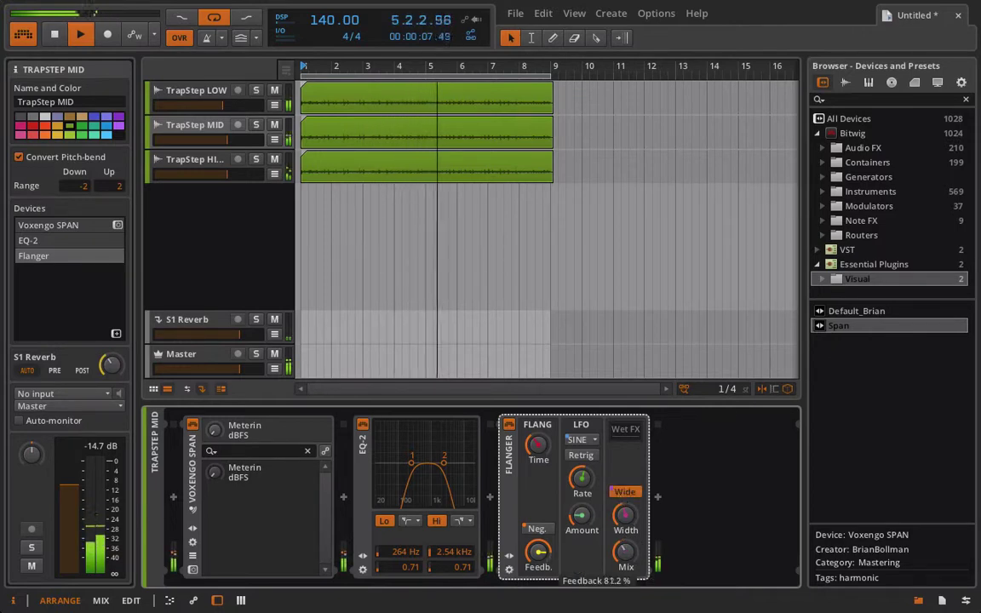
click(536, 530)
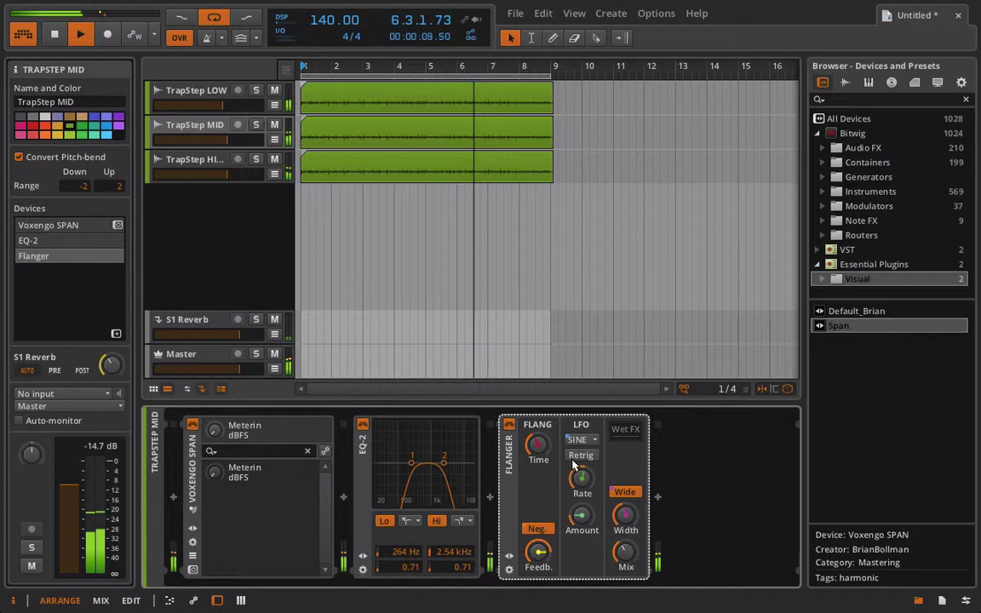
drag(583, 517, 583, 470)
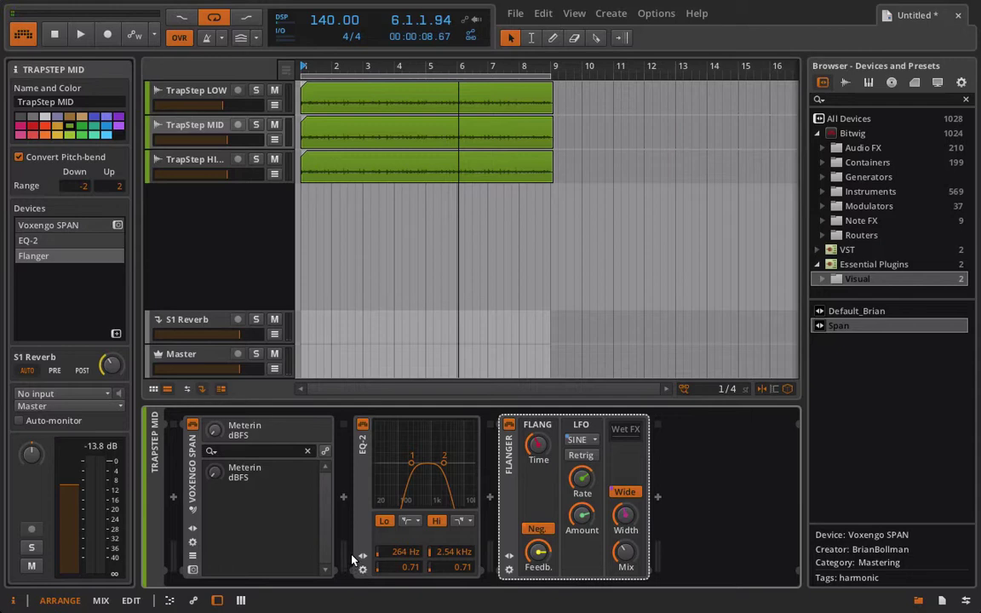
- On TrapStep LOW, add an EQ-2 after the Compressor with a lowpass24 high band near 510 Hz
click(192, 102)
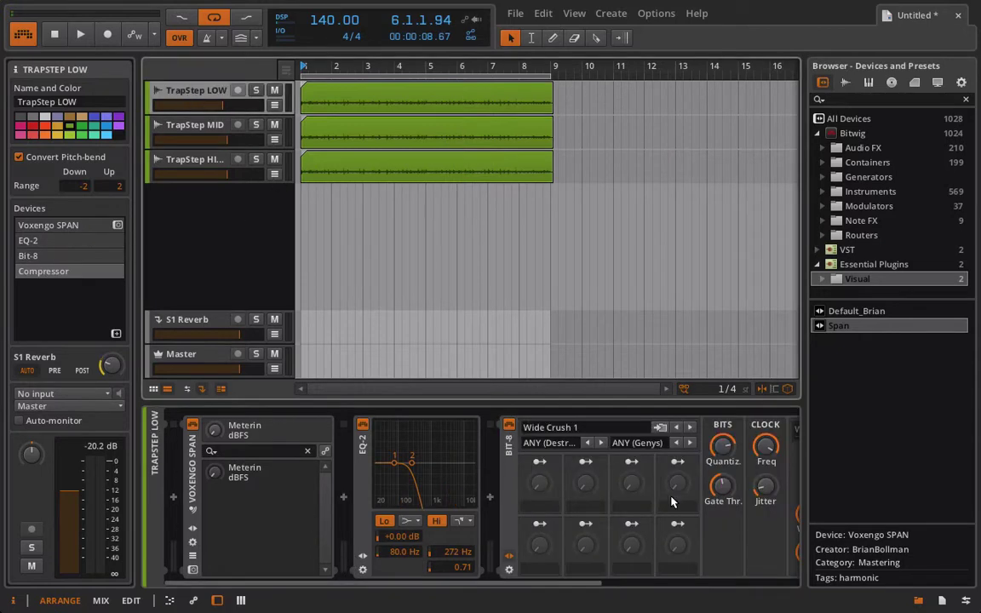
scroll(672, 502, down, 3)
click(767, 501)
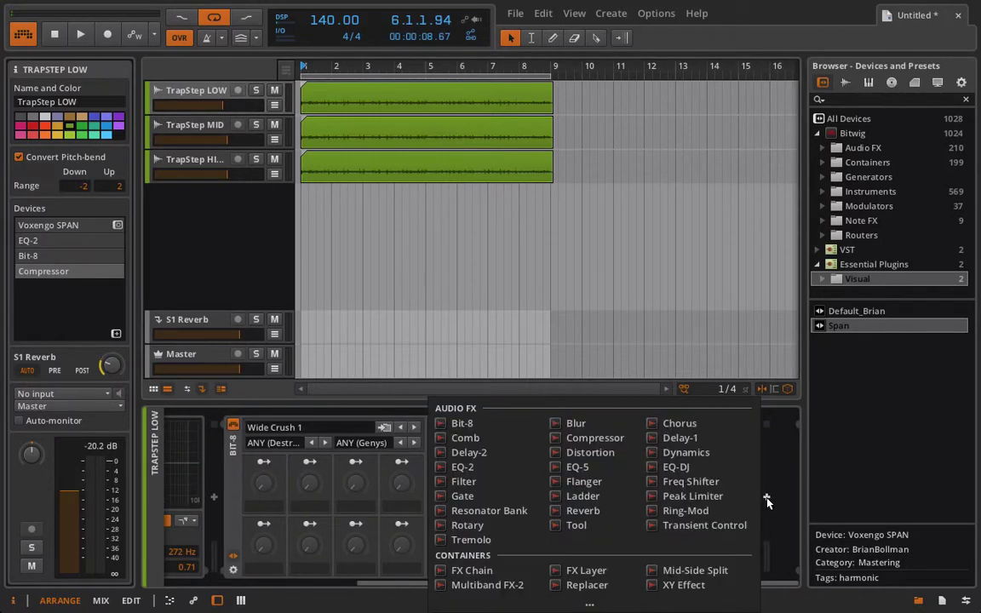
click(492, 528)
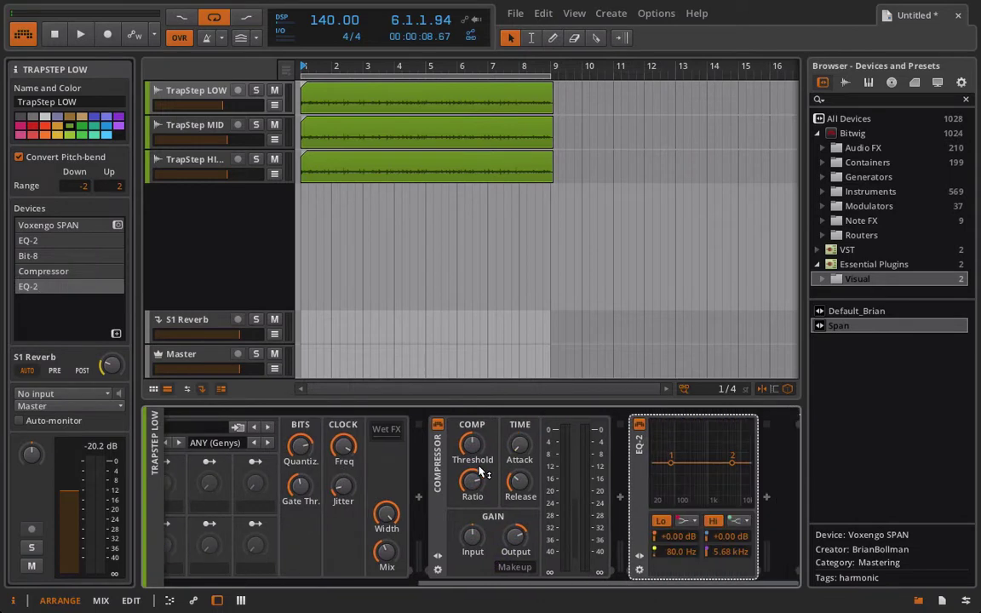
click(746, 521)
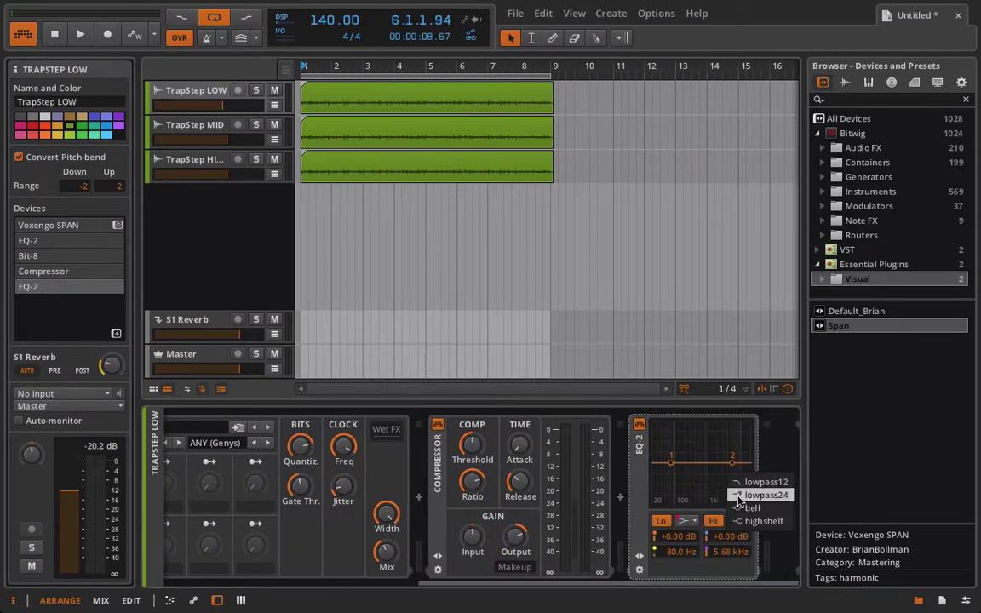
click(741, 497)
drag(731, 464, 696, 463)
- Play with TrapStep LOW soloed and fine-tune the lowpass cutoff to about 249 Hz
key(space)
click(255, 90)
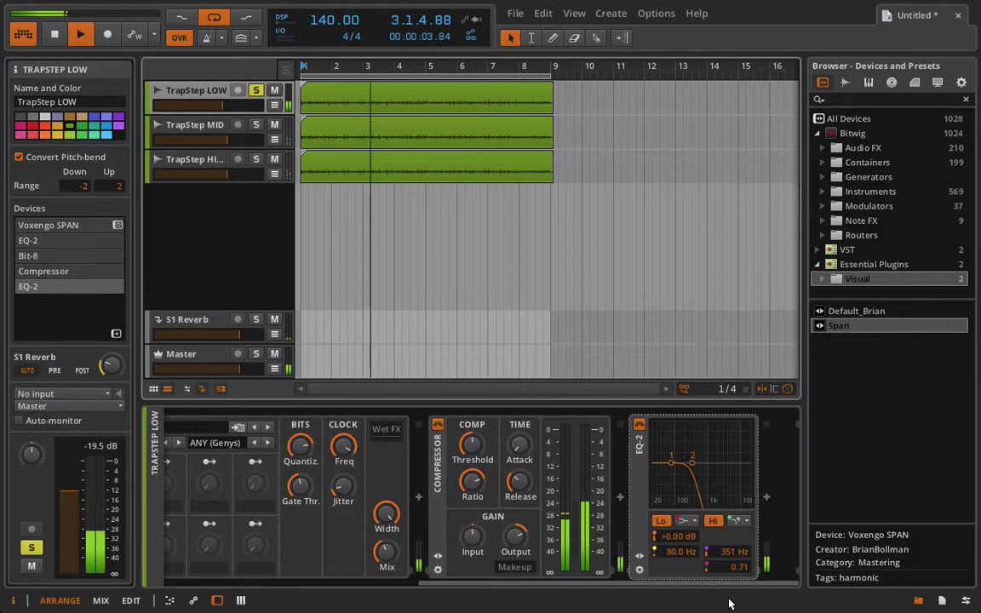
drag(736, 553, 736, 561)
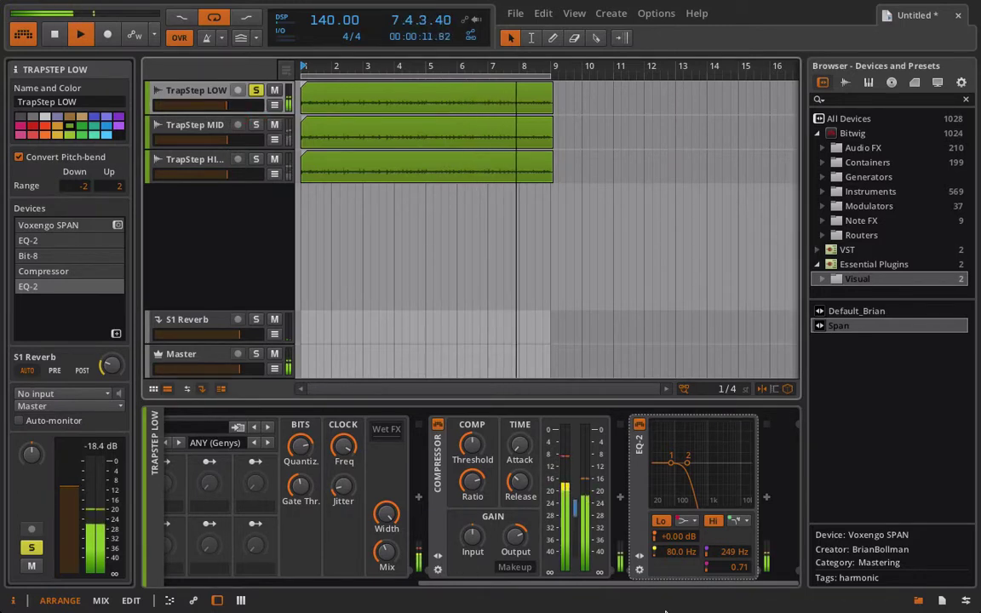
right_click(251, 94)
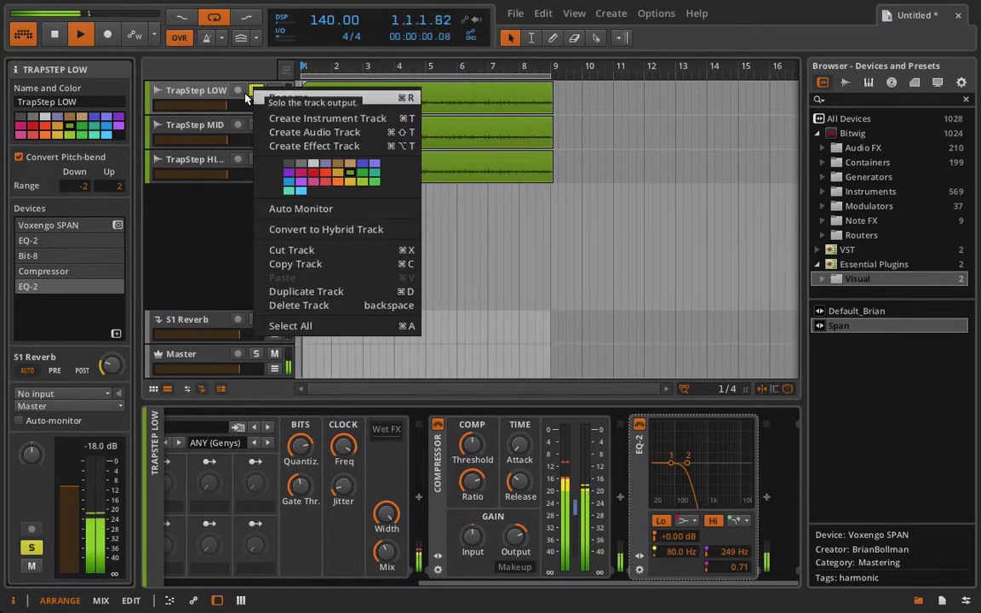
key(Escape)
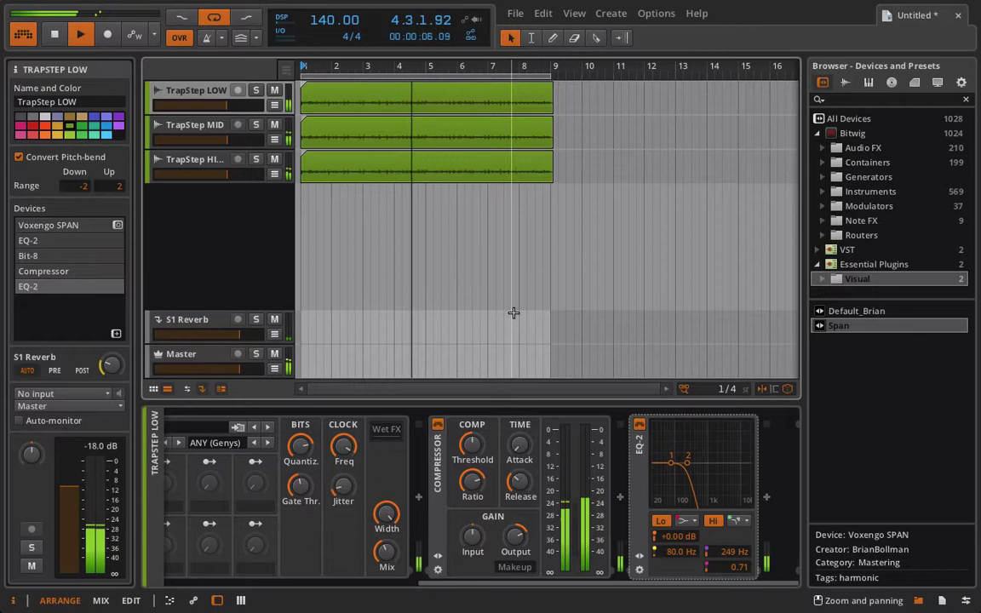
- Stop playback at 4.4.4.49 and scroll back to the start of the LOW chain
key(space)
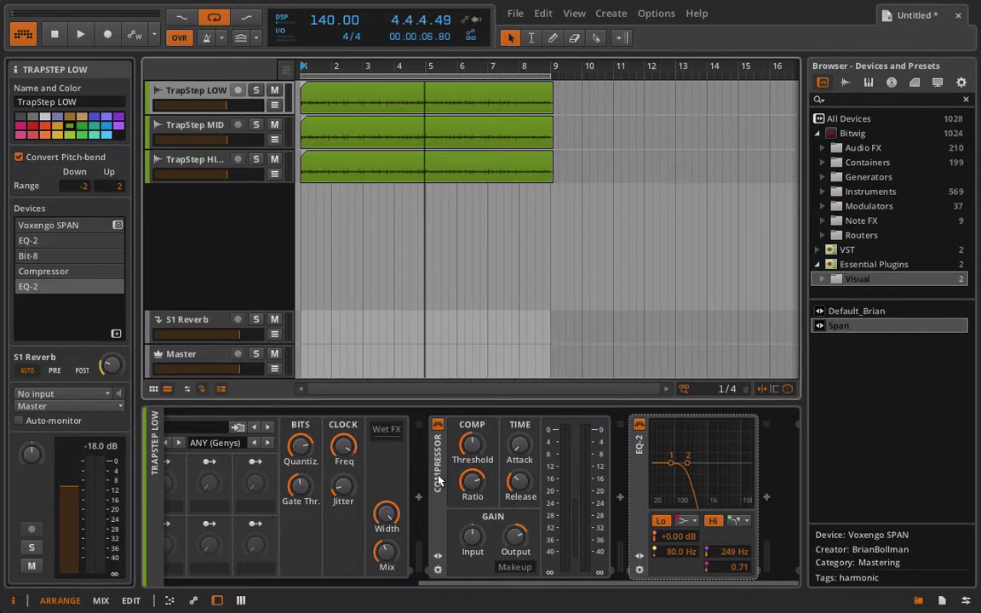
scroll(438, 482, left, 5)
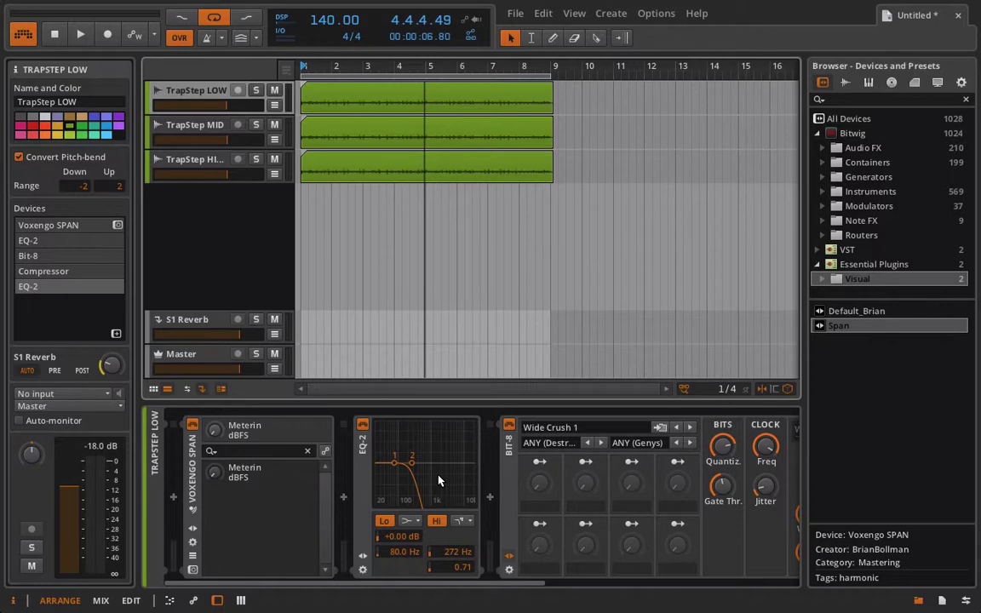
- In the Samples library, preview the TrapStep FullDrum loop and then stop it
click(847, 84)
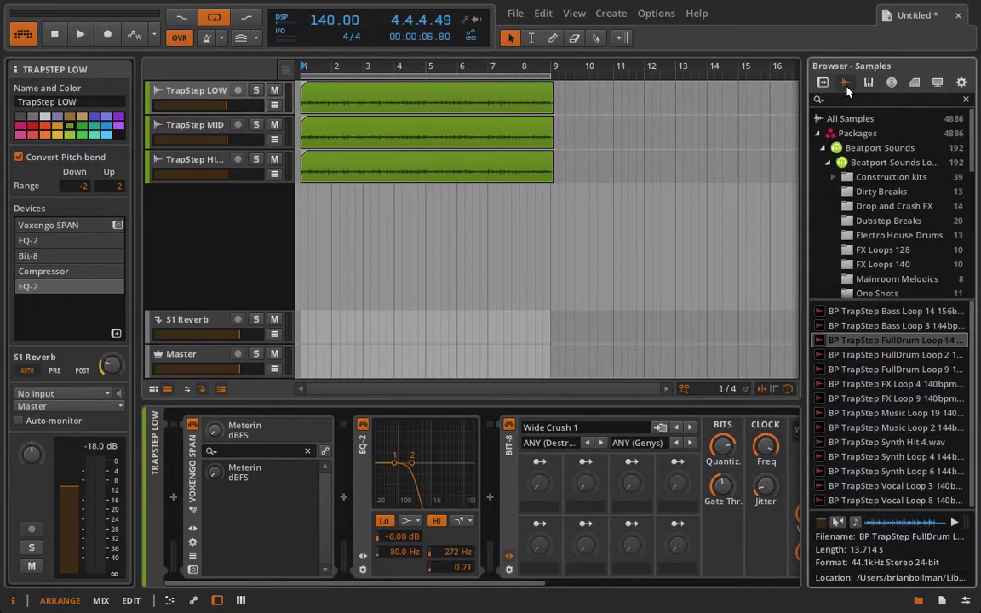
click(954, 524)
click(955, 525)
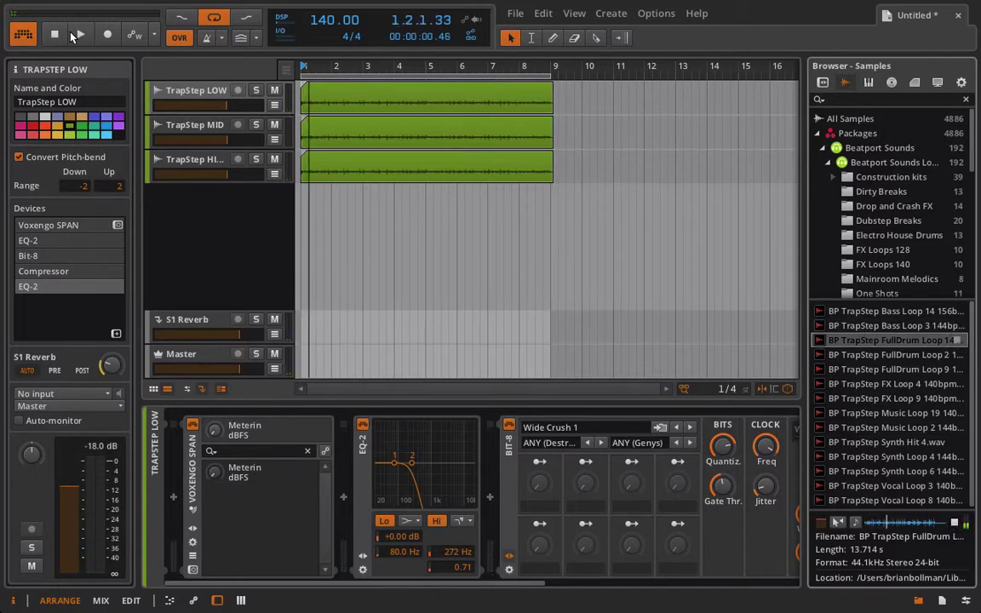
click(955, 525)
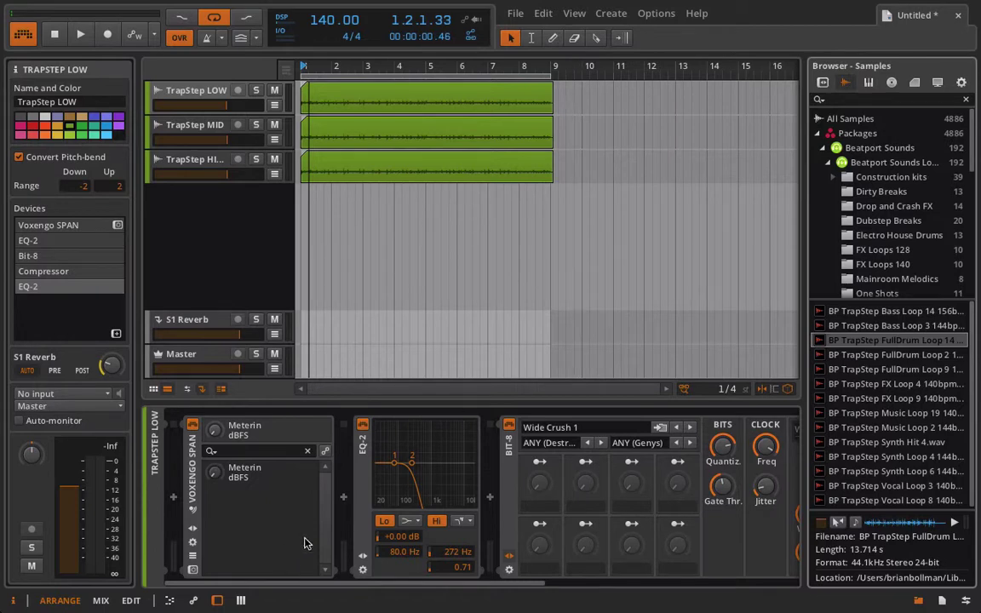
scroll(305, 542, down, 1)
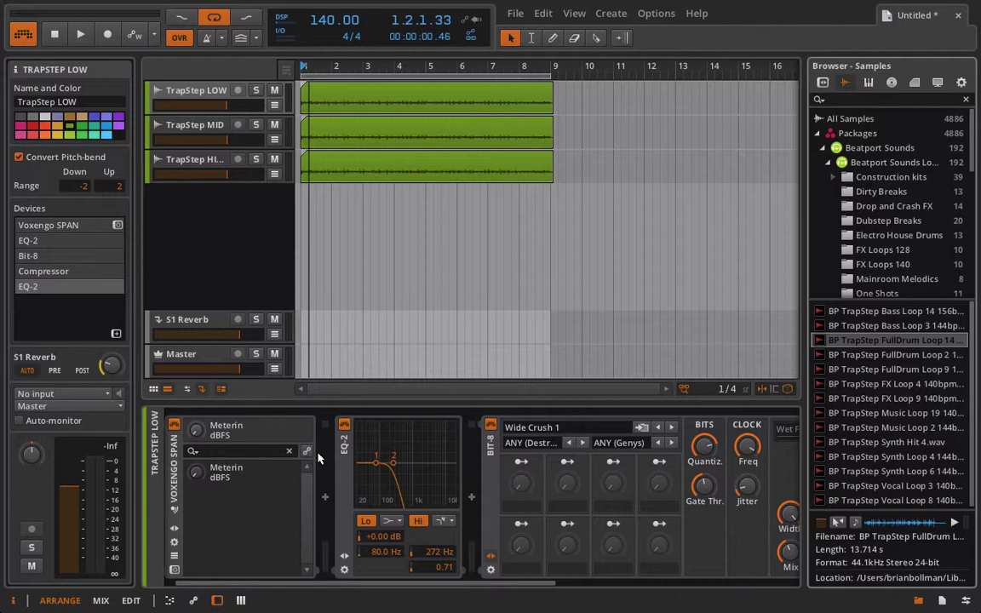
- Make an EQ band highpass24 and narrow the passband to about 212–318 Hz
click(442, 521)
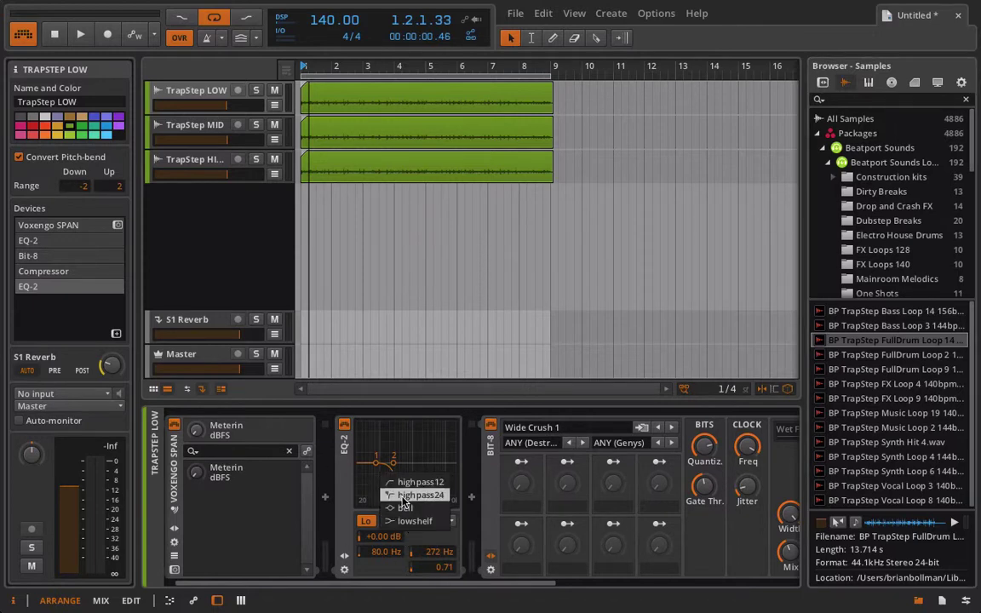
click(407, 496)
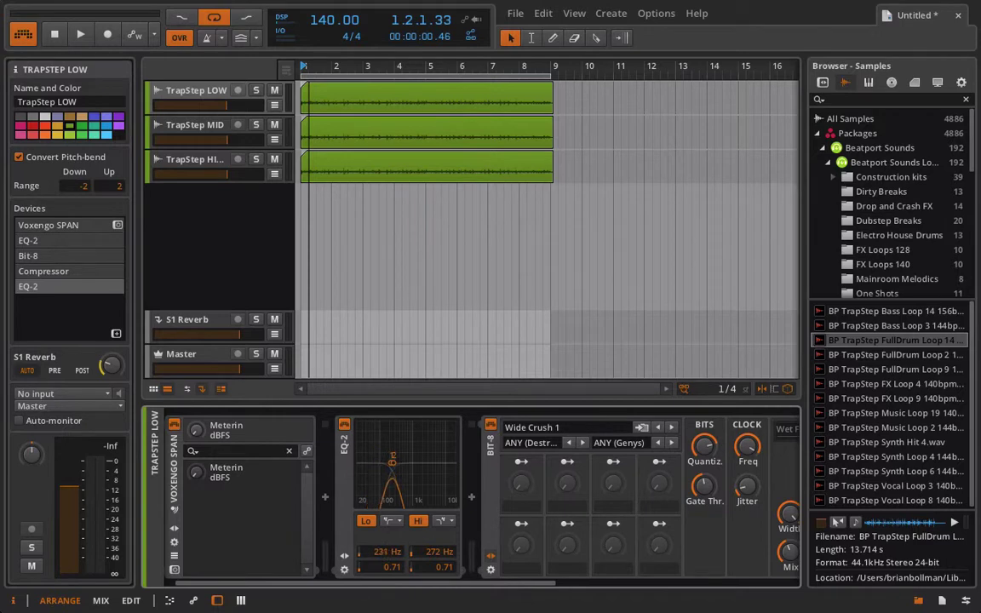
drag(387, 552, 440, 556)
- Duplicate the TrapStep HIGH track with Ctrl+D, then reselect the original track
click(205, 167)
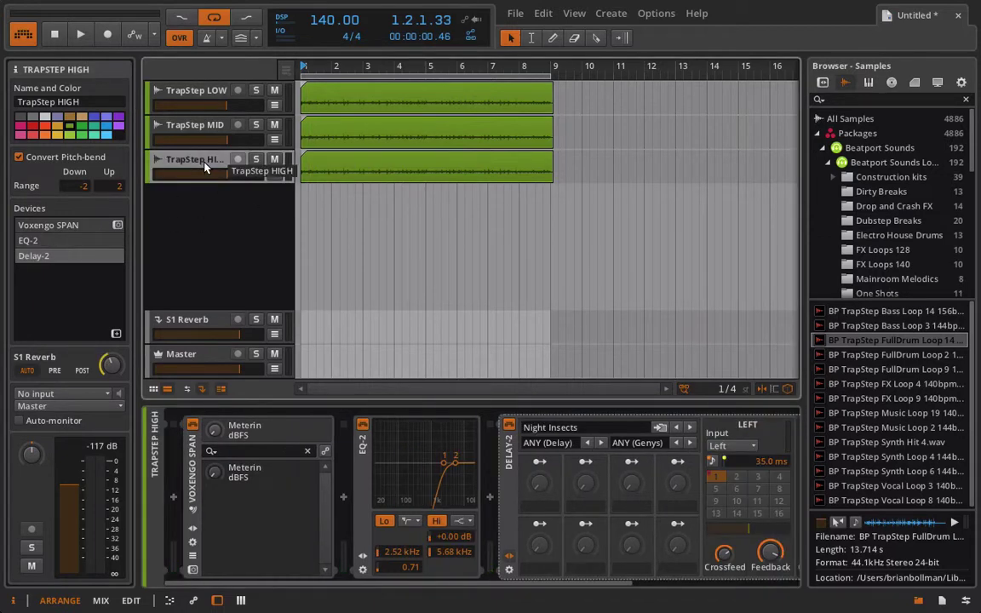
key(ctrl+d)
key(ctrl+d)
key(ctrl+d)
key(ctrl+d)
key(ctrl+d)
key(ctrl+d)
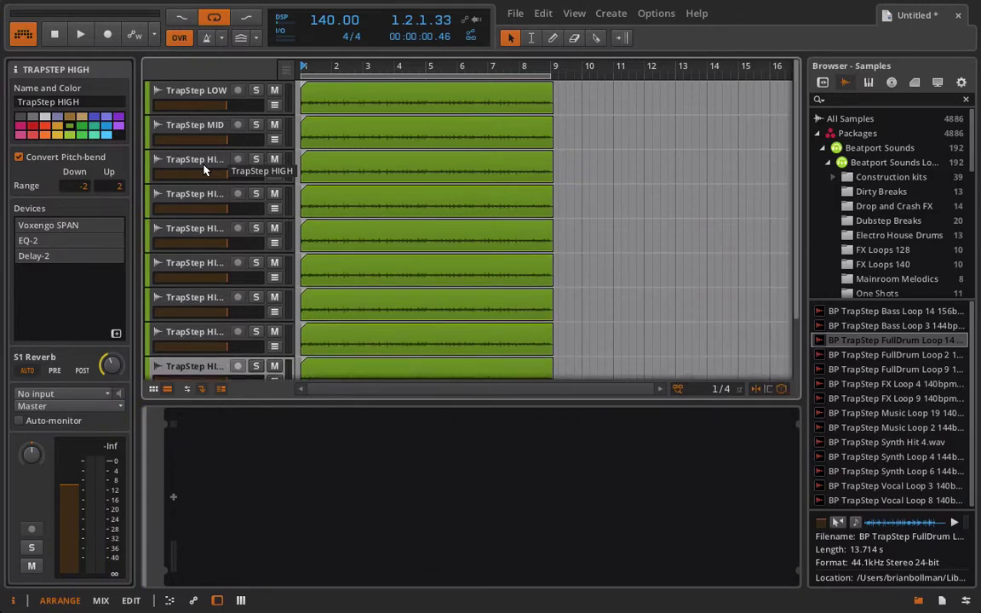
click(213, 150)
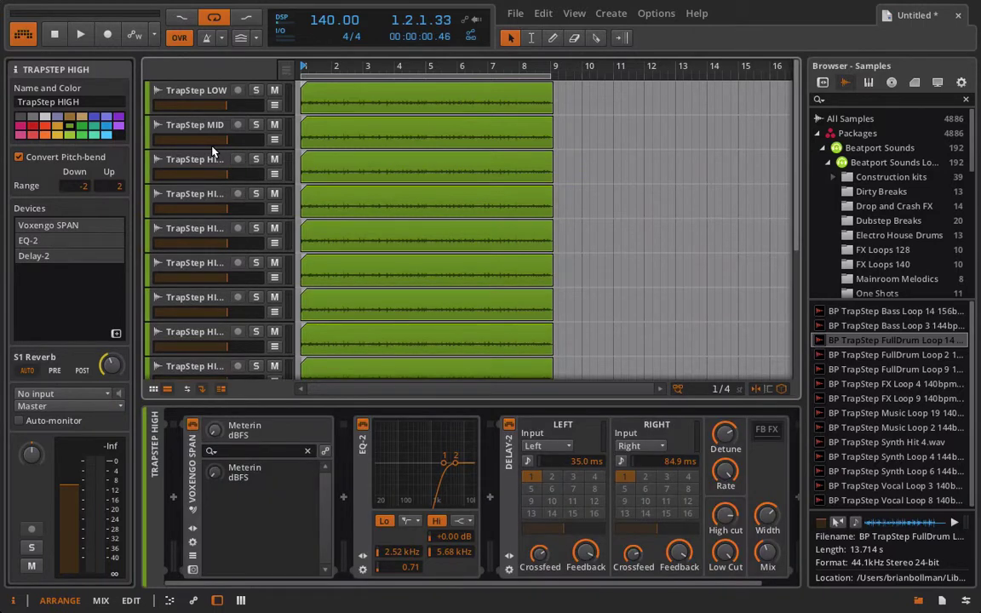